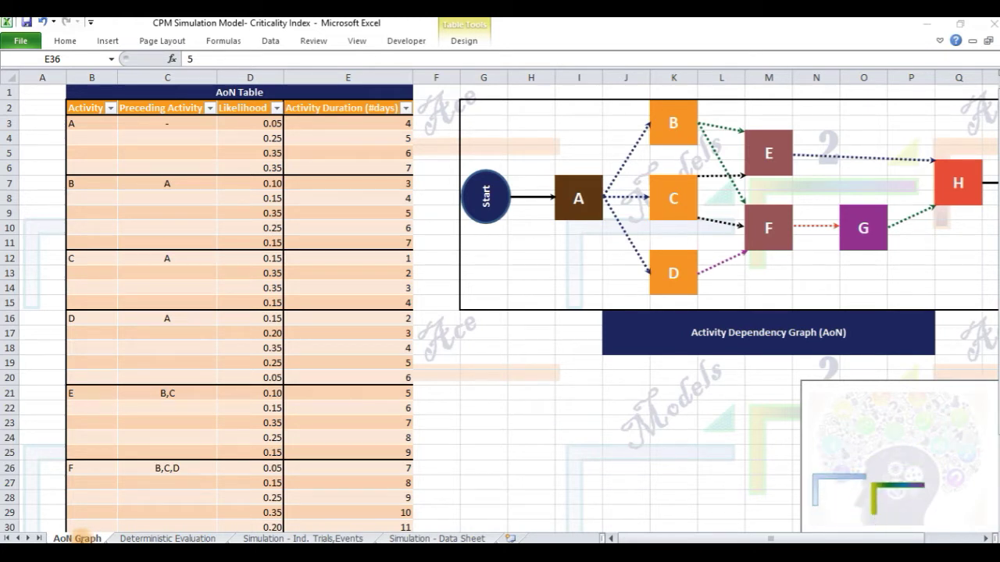
Review the AoN Table and its Activity, Preceding Activity and Activity Duration columns on the AoN Graph sheet.
left_click(91, 92, "shift")
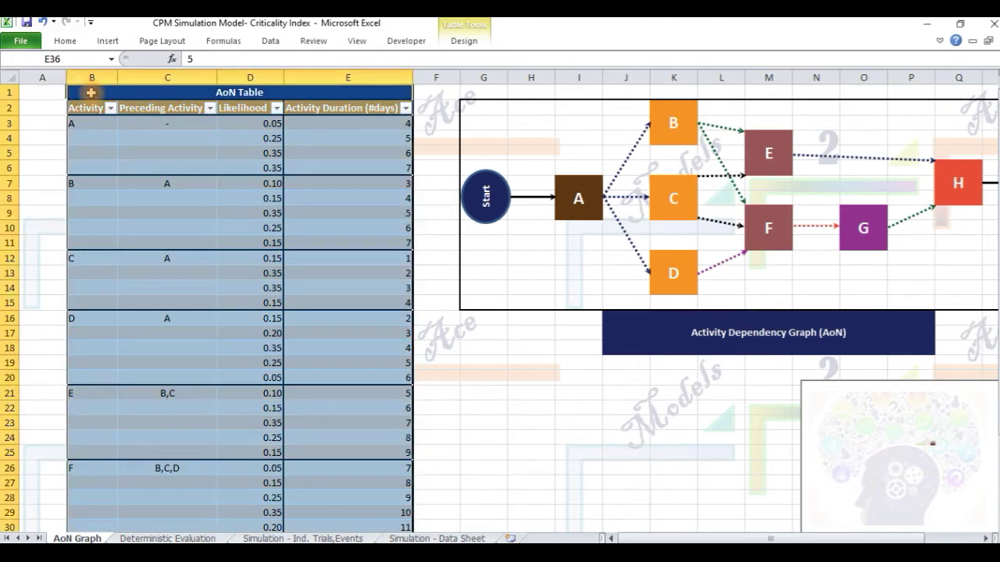
left_click(91, 77)
left_click(149, 76)
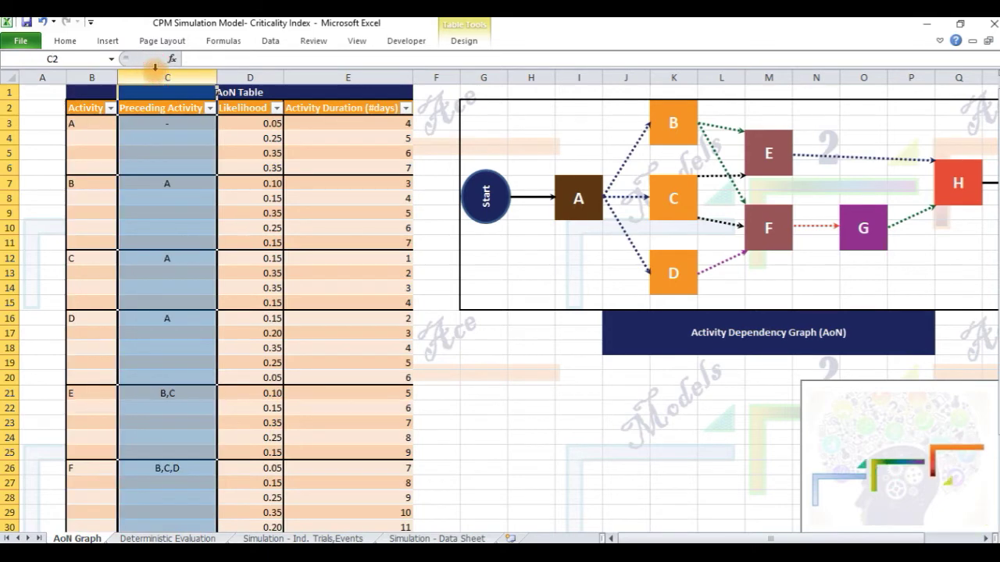
left_click(348, 77)
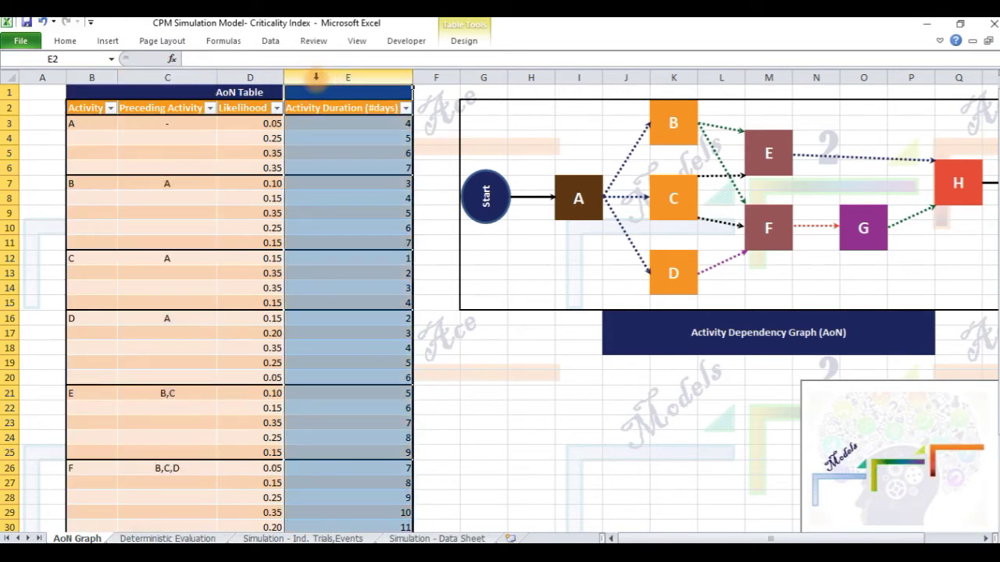
Examine the Activity Dependency Graph, following activity A to its successors B, C and D.
left_click(477, 109)
left_click_drag(960, 349, 960, 349)
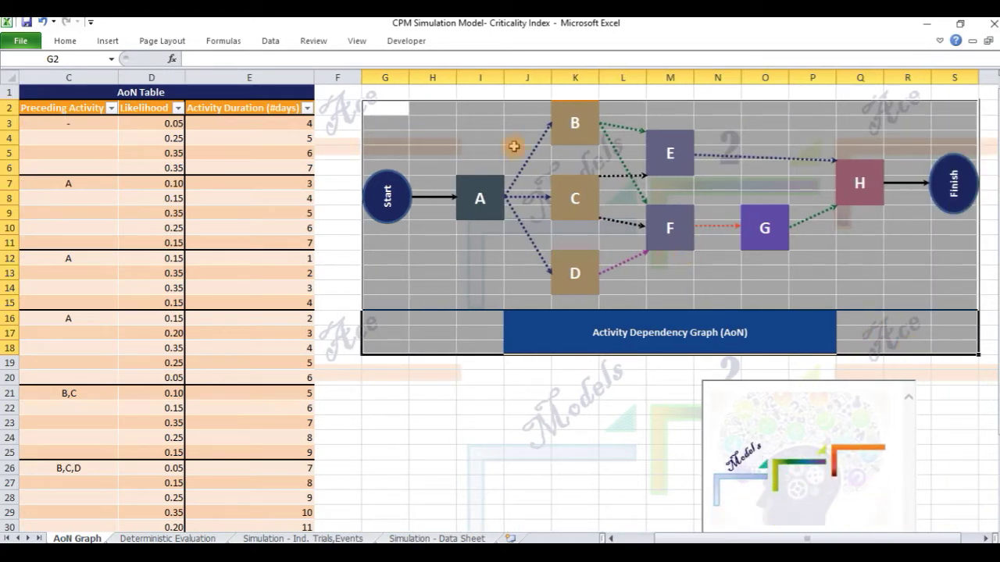
left_click(483, 195)
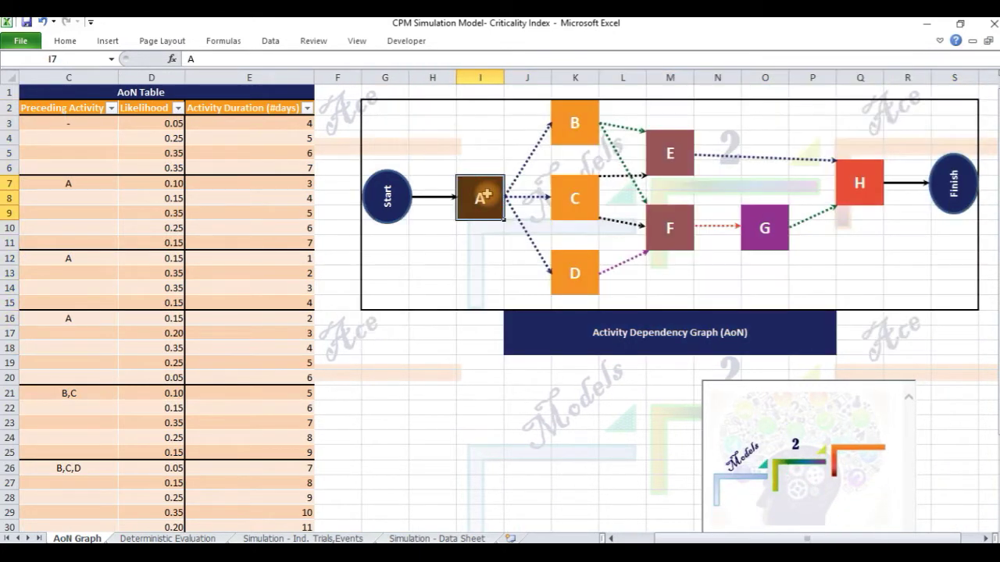
left_click(569, 123)
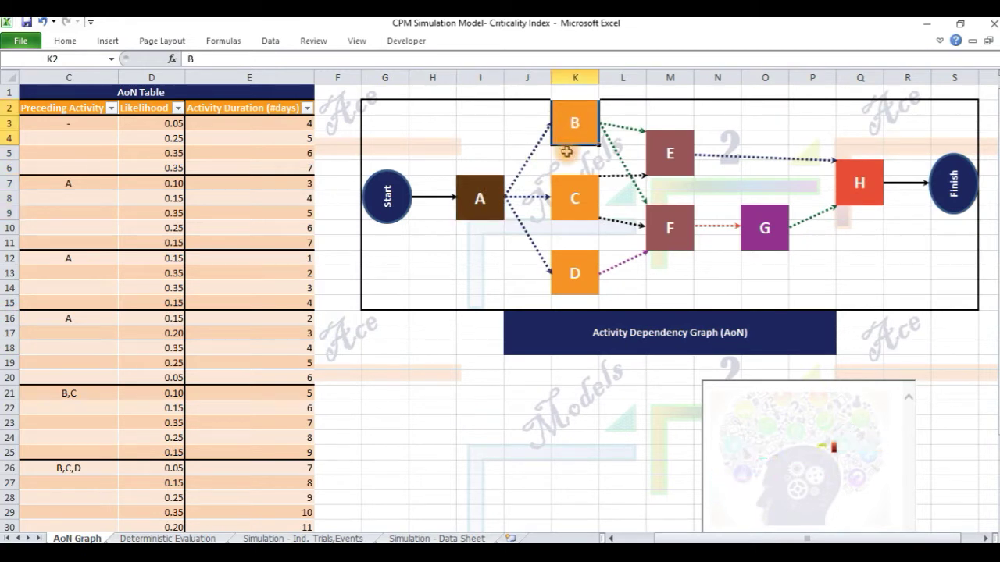
left_click(573, 195)
left_click(573, 274)
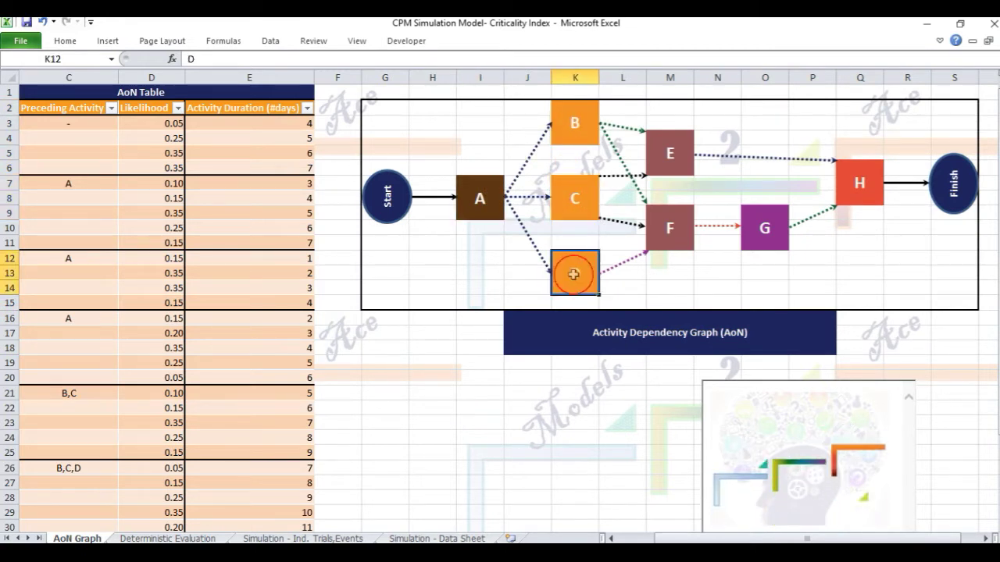
Examine the Activity Duration column and the possible durations of activity A in rows 3 to 6 of the AoN Table.
left_click(248, 78)
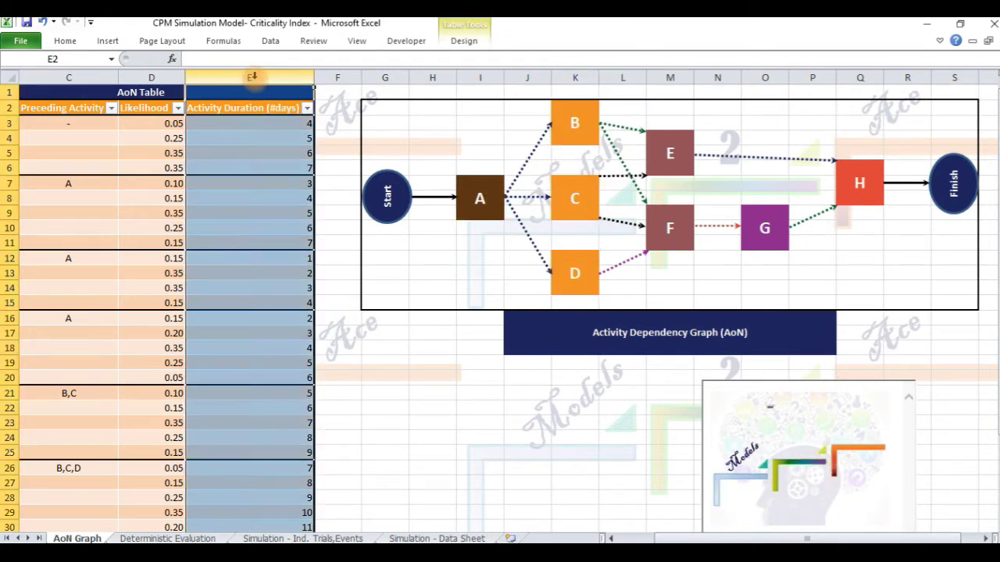
left_click(233, 124)
key("Left")
key("Left")
key("Left")
key("Left")
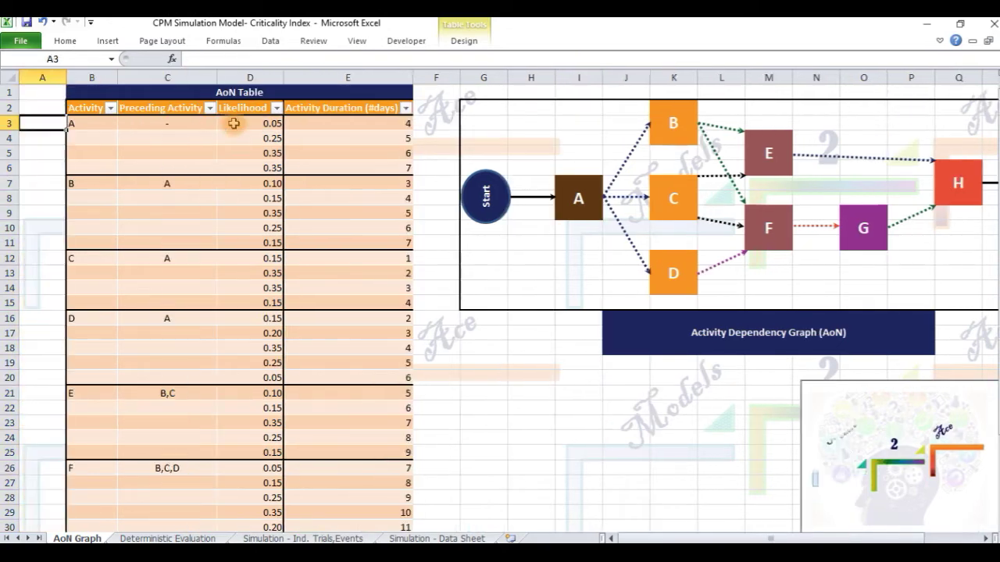
left_click(326, 125)
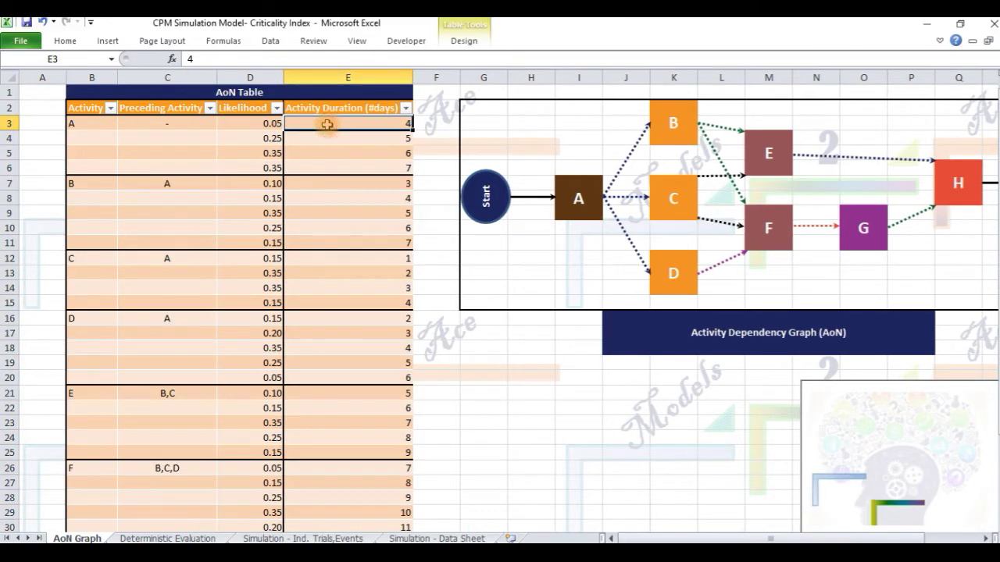
key("Down")
left_click(331, 157)
left_click(330, 167)
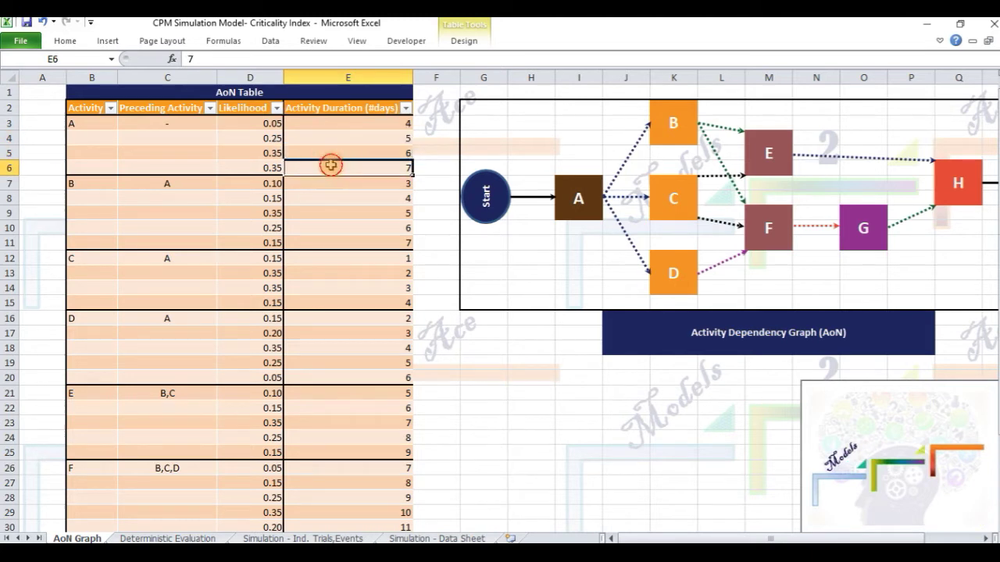
left_click(79, 125, "shift")
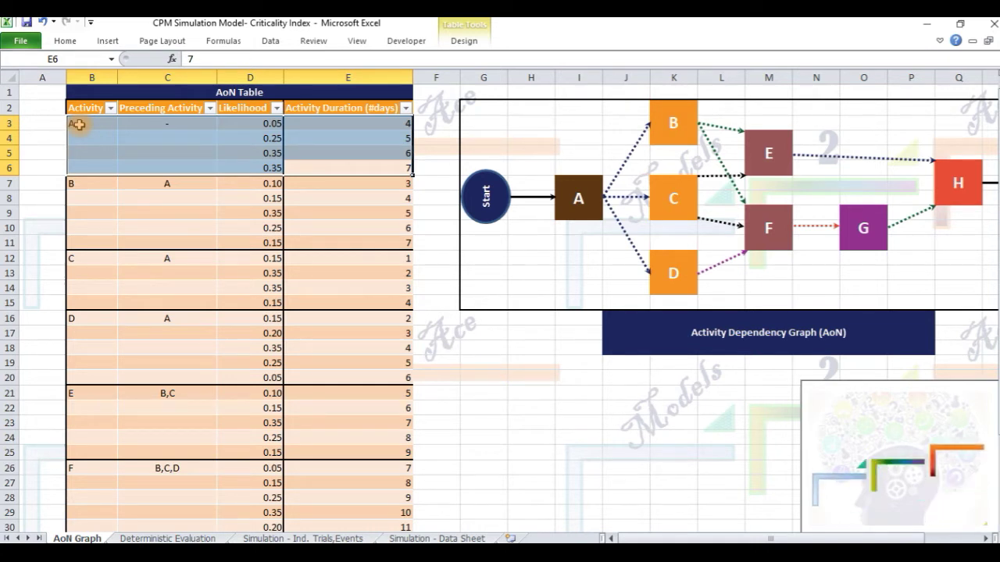
Examine the Likelihood column, matching activity A's likelihoods to its durations in the AoN Table.
left_click(252, 78)
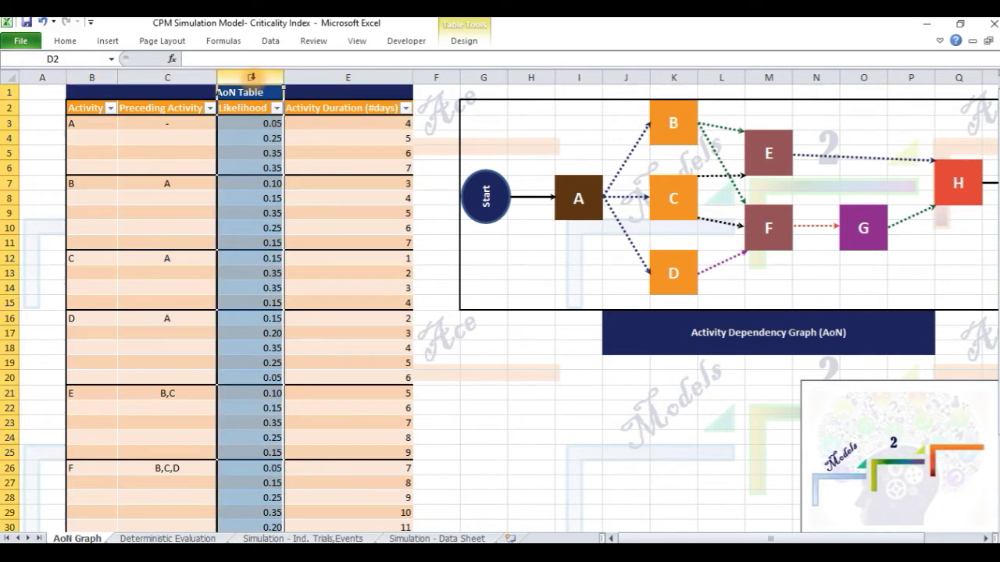
left_click(264, 126)
left_click(305, 123)
left_click(267, 124)
left_click(299, 138)
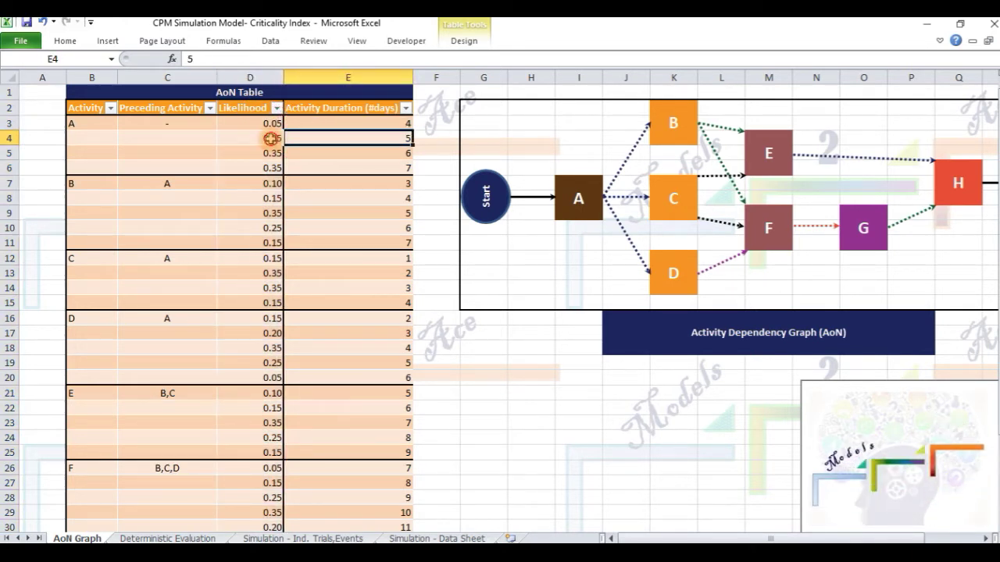
left_click(270, 138)
left_click(272, 152)
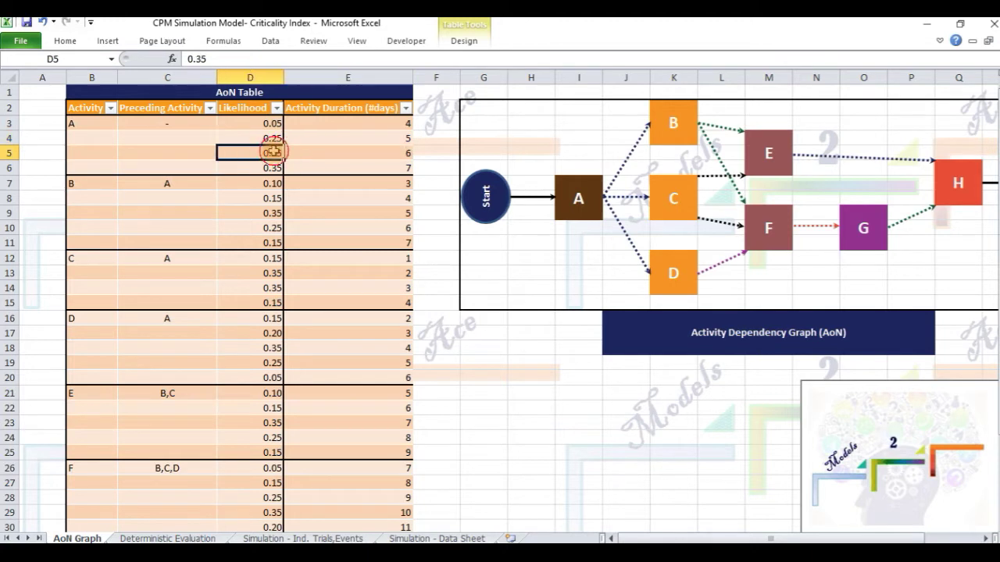
left_click(253, 72)
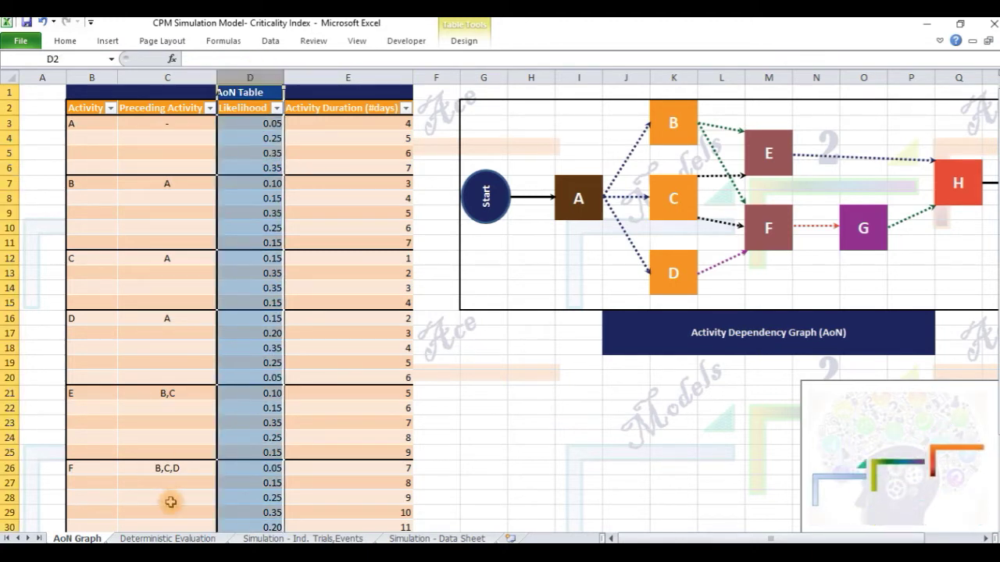
Open the Deterministic Evaluation sheet and inspect the Activity Duration Distribution for activities A to H down to its last row.
left_click(166, 538)
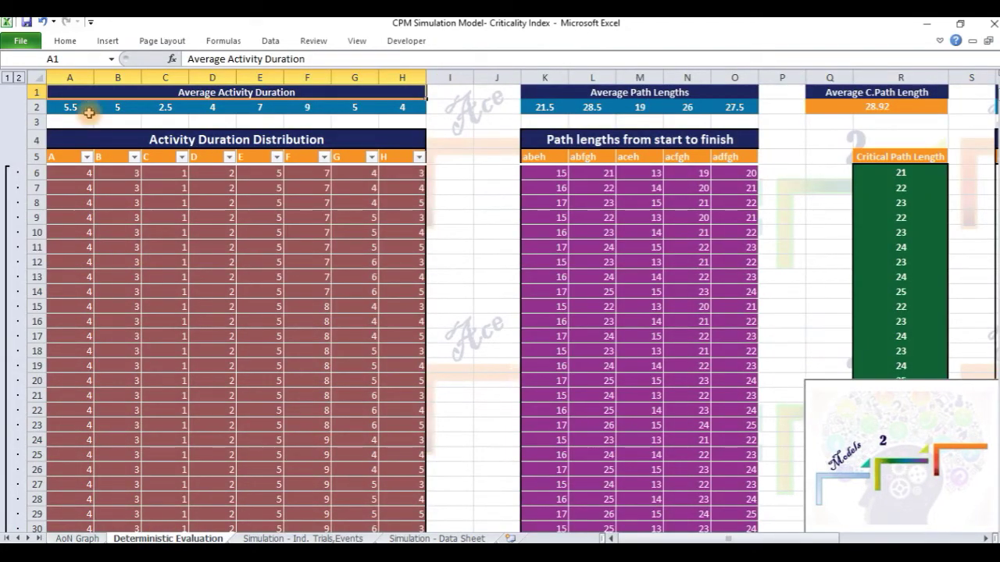
left_click(68, 72)
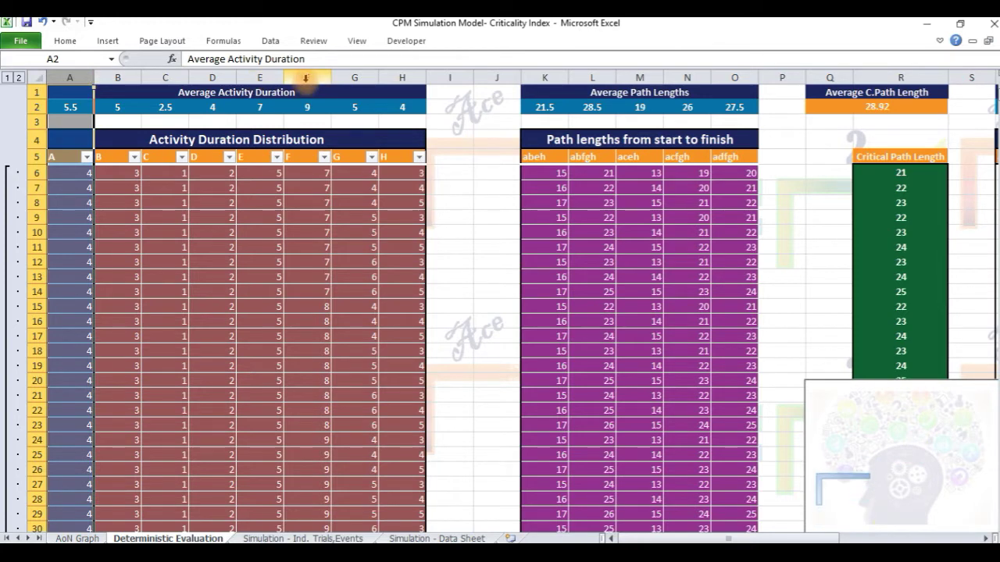
left_click(401, 71, "shift")
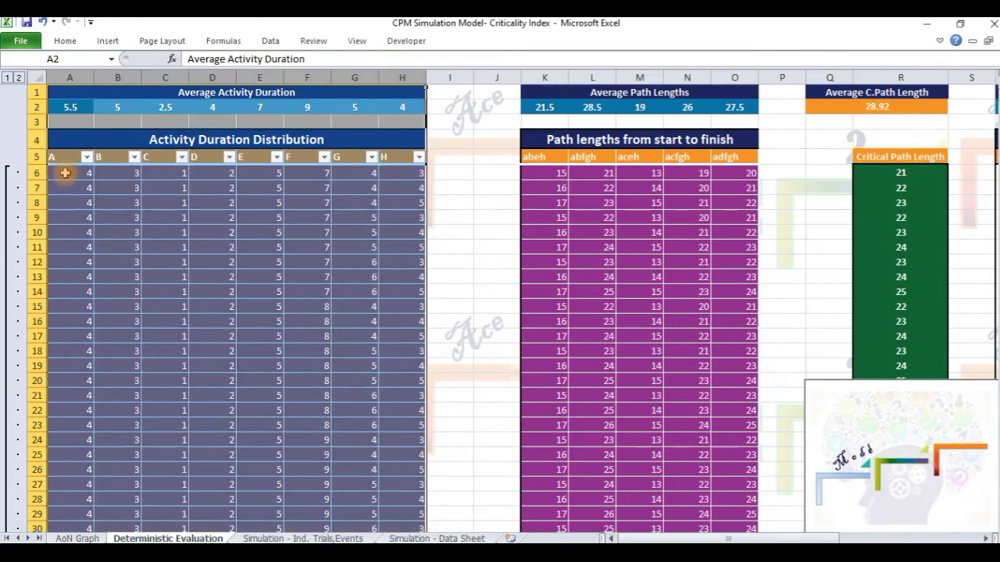
left_click_drag(64, 174, 403, 175)
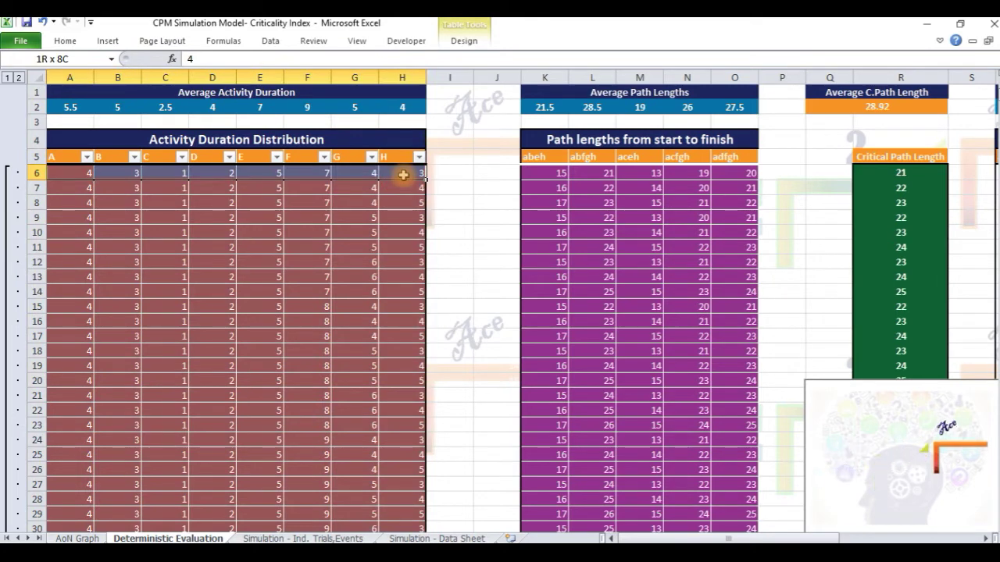
key("ctrl+shift+Down")
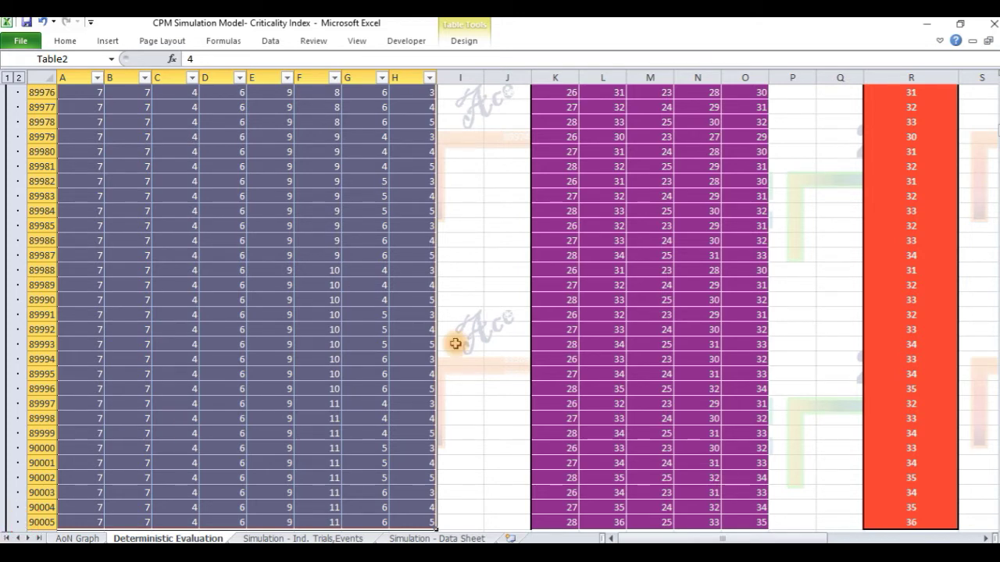
key("ctrl+Home")
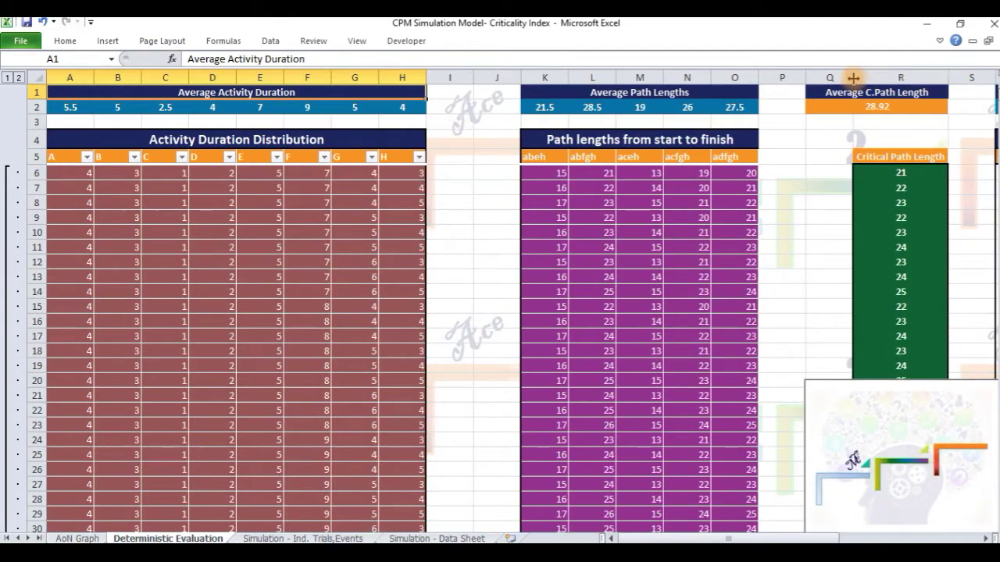
Examine the Criticality Indices of paths and the path-critical columns T to X on the Deterministic Evaluation sheet.
left_click(860, 122)
key("Right")
key("Right")
key("Right")
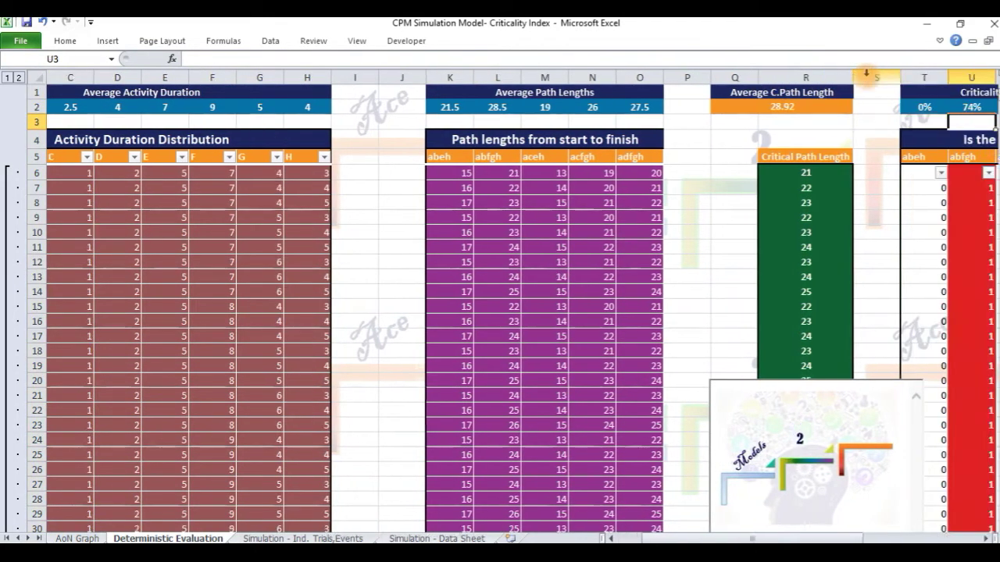
key("Right")
key("Right")
key("Right")
key("Right")
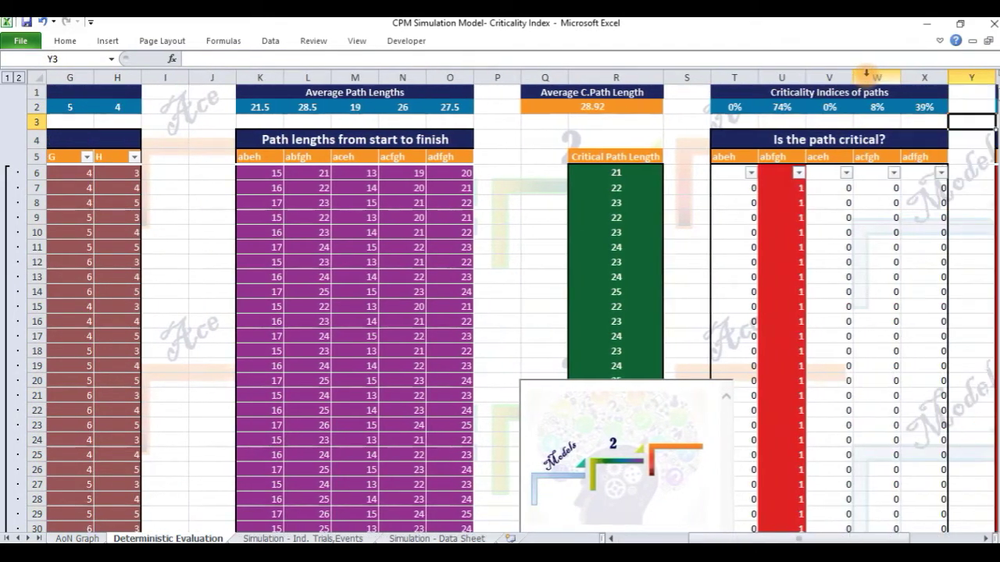
left_click(735, 74)
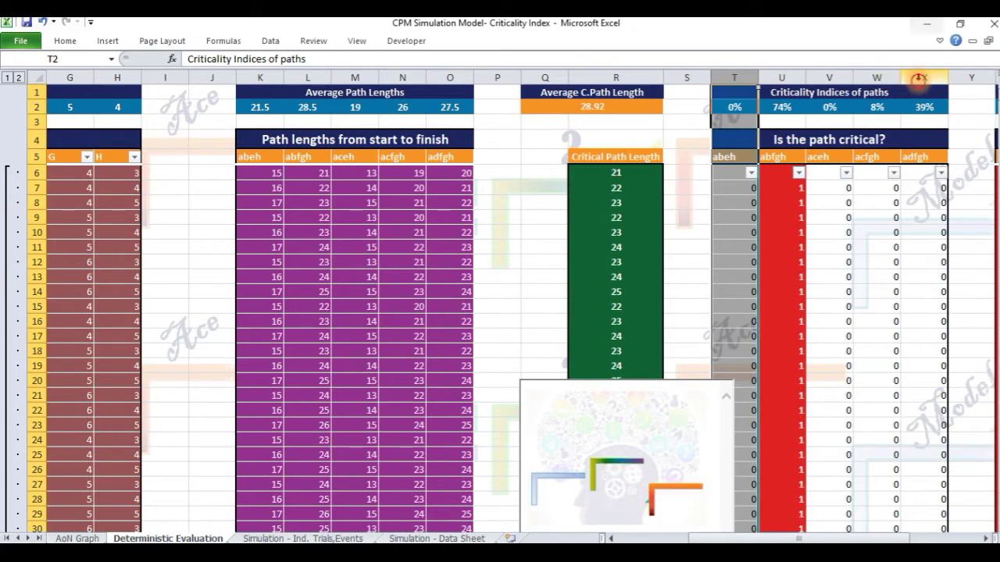
left_click(918, 77, "shift")
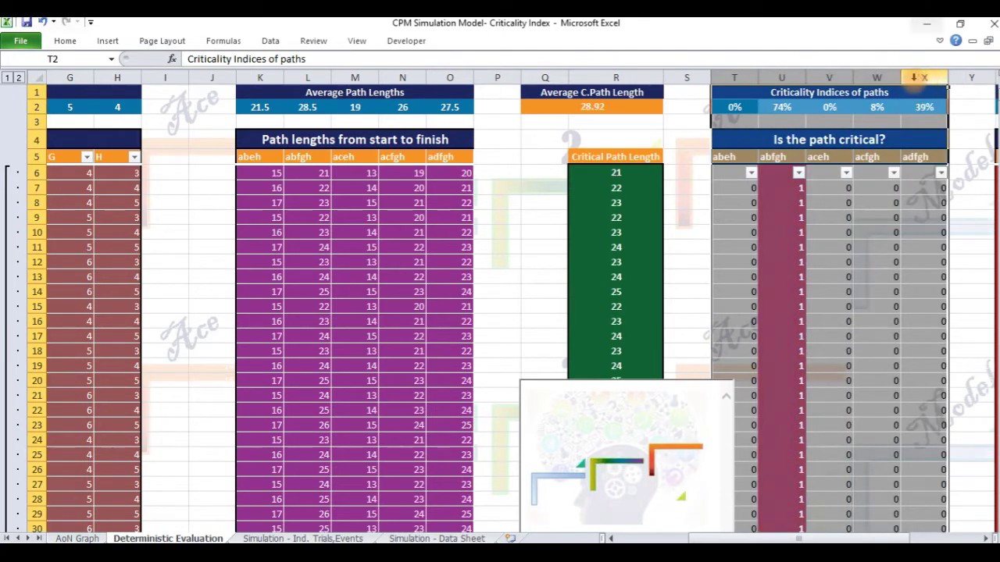
Examine the Criticality Indices of activities block above the activity-on-critical-path columns.
left_click(796, 92)
key("Right")
key("Right")
key("Right")
key("Right")
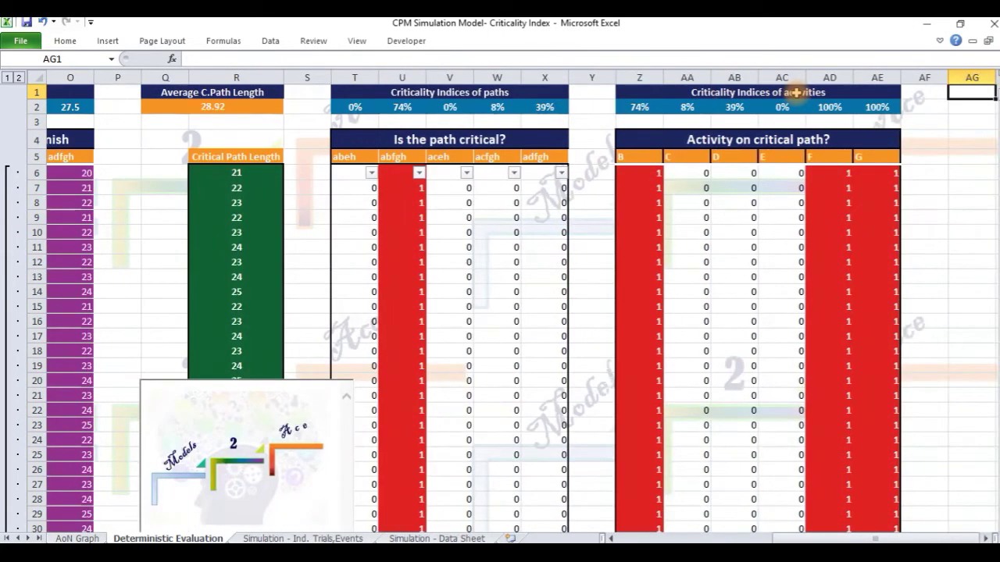
left_click(775, 93)
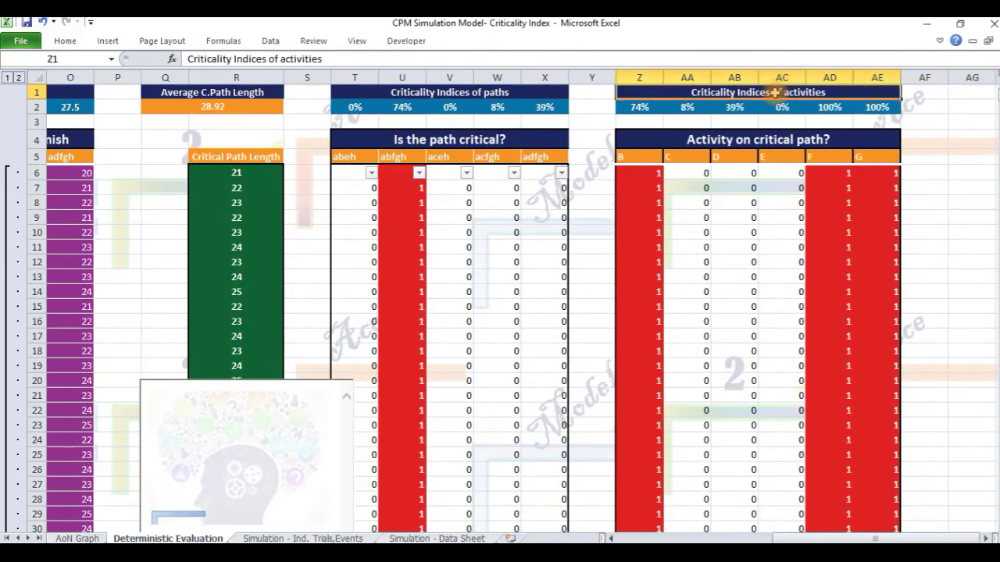
Inspect the full extent of the Deterministic Evaluation data from header row 5 to the last row, and return to cell A1.
key("ctrl+Home")
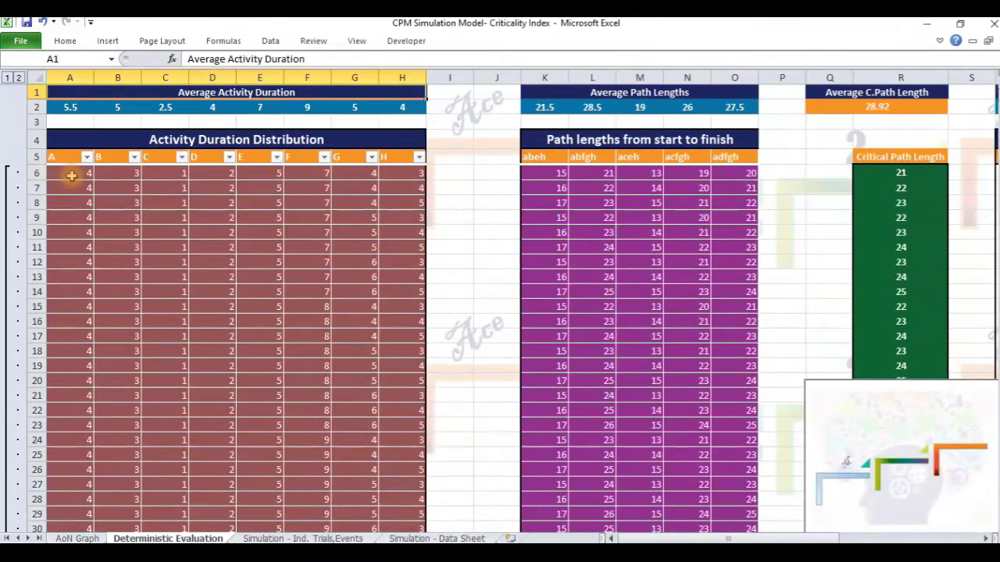
left_click(37, 157)
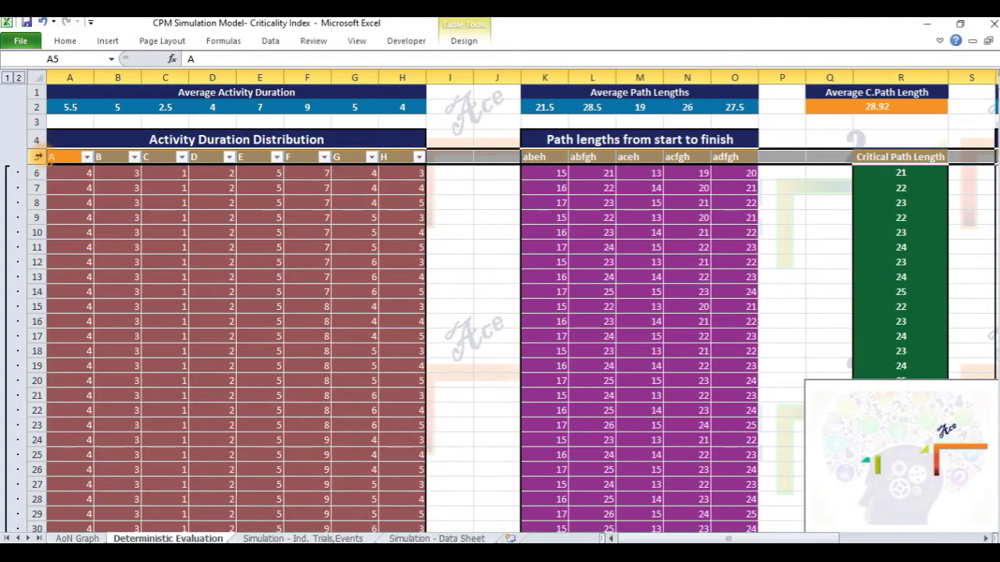
key("ctrl+shift+Down")
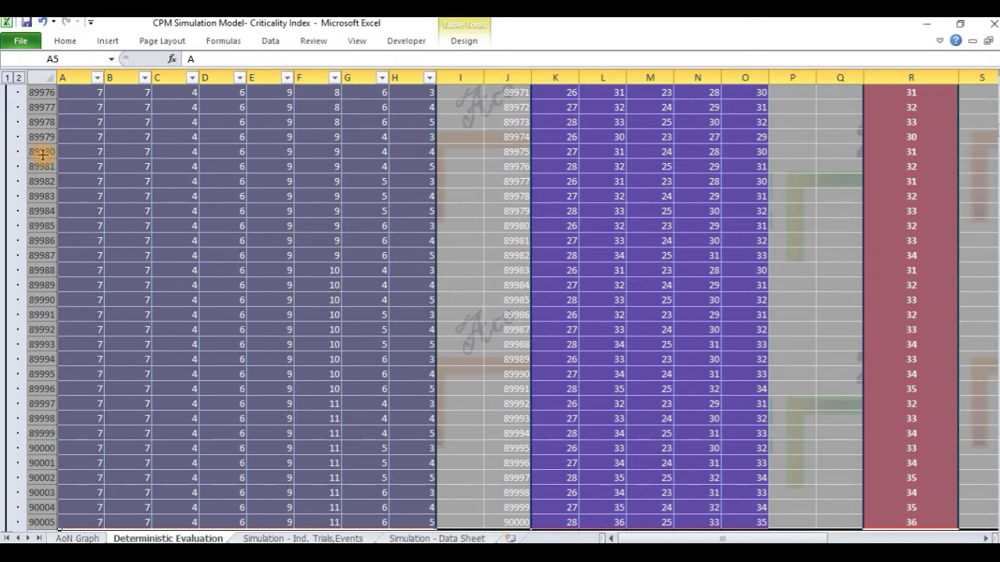
key("ctrl+Home")
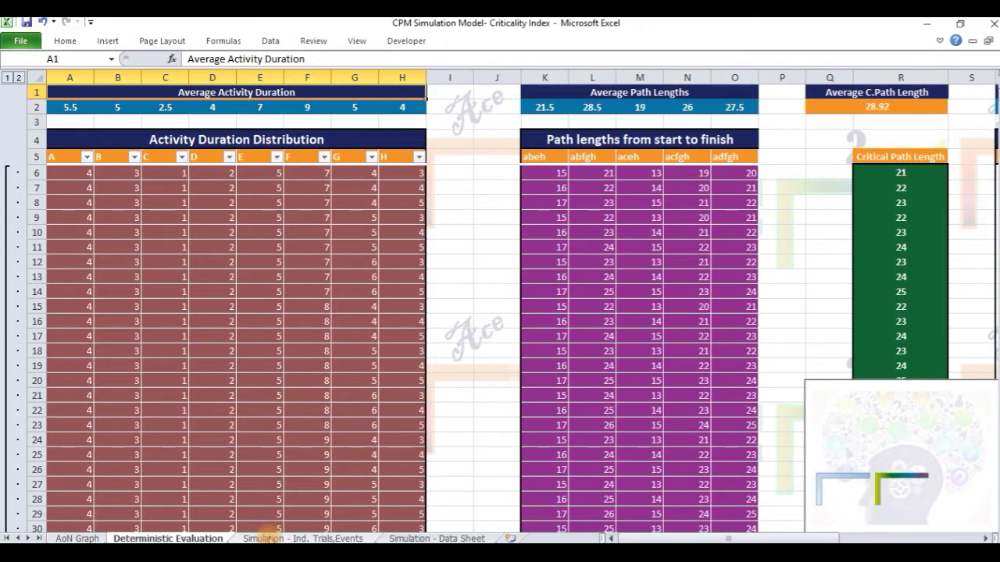
View the Simulation - Ind. Trials,Events sheet and the Average Activity Duration block on the Simulation - Data Sheet.
left_click(267, 537)
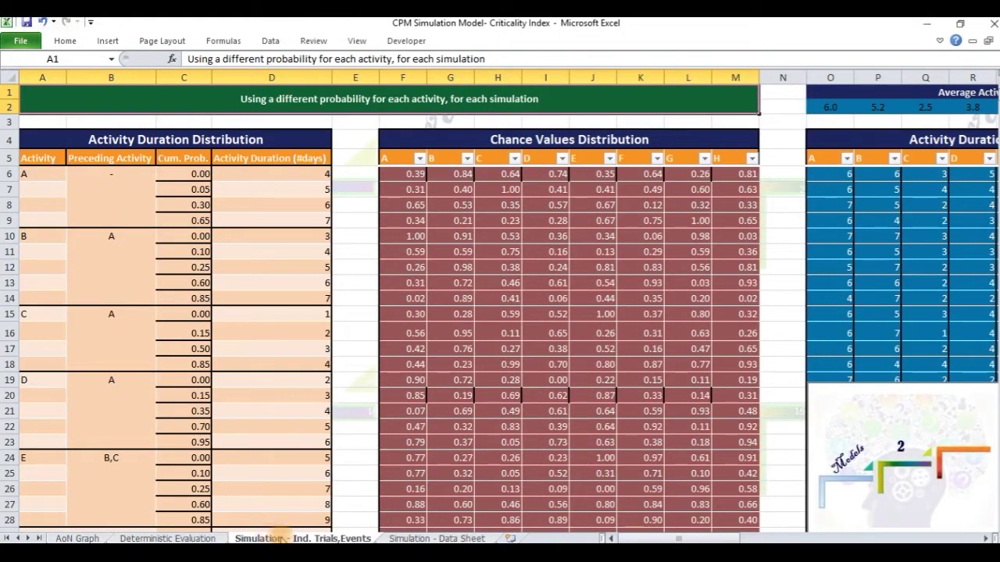
left_click(391, 537)
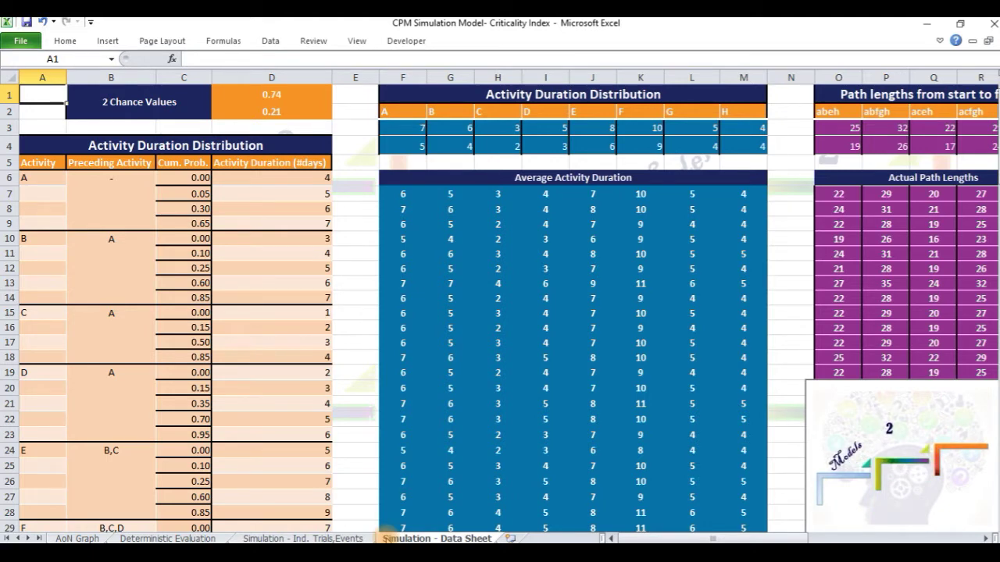
left_click(400, 178)
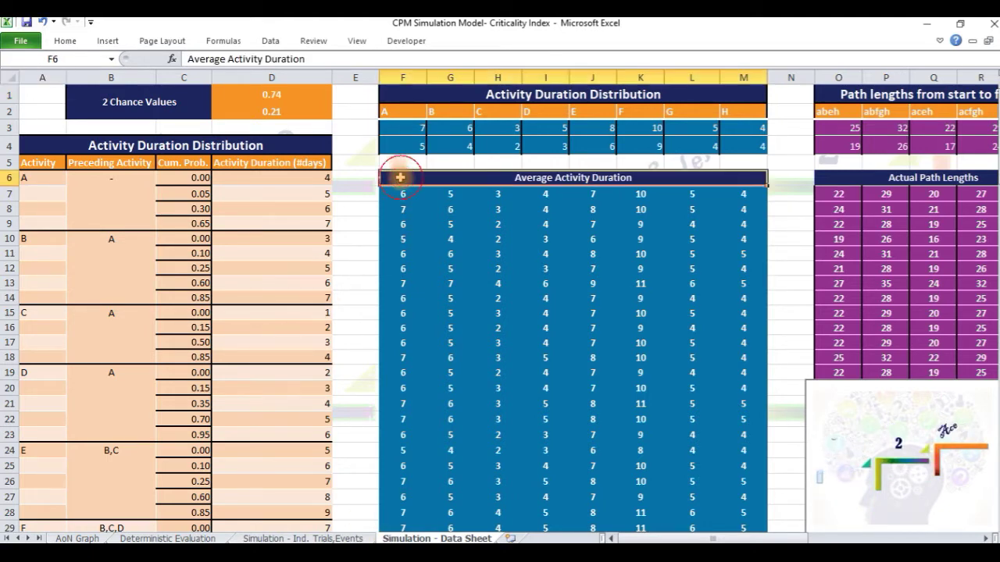
Inspect the full extent of the Average Activity Duration block on the Simulation - Data Sheet and return to cell A1.
key("ctrl+shift+Down")
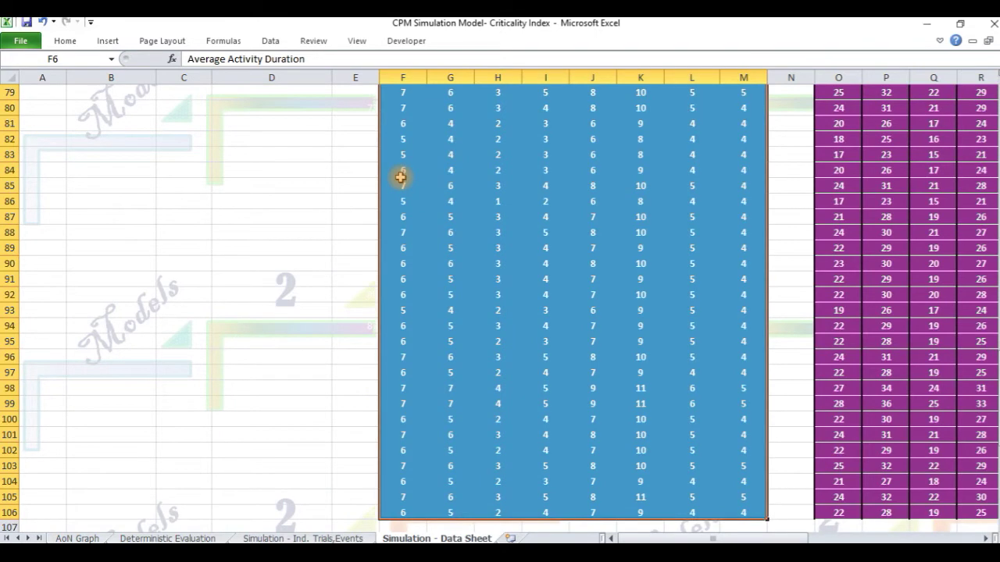
key("ctrl+Home")
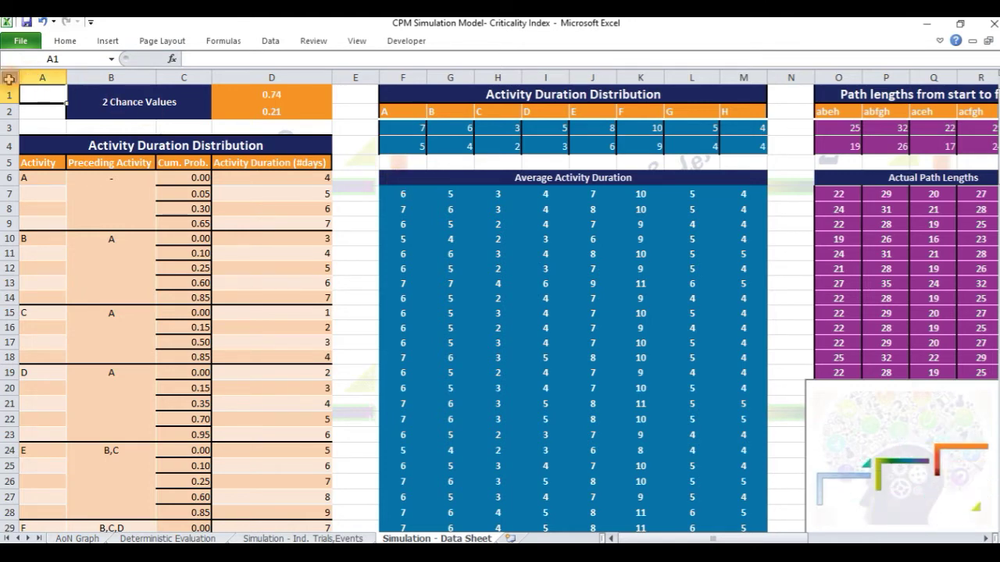
left_click(10, 77)
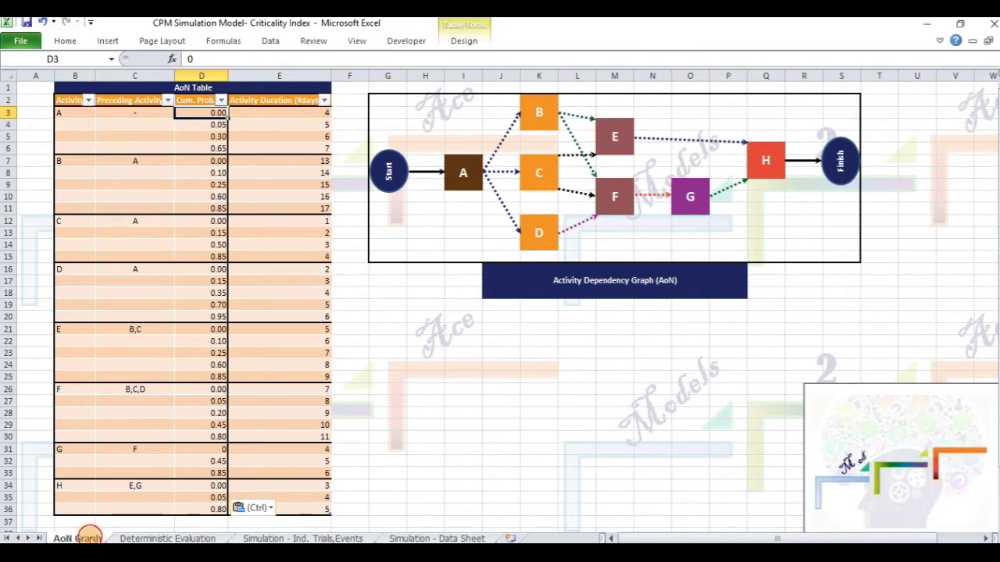
On the AoN Graph sheet, examine the whole AoN Table and its Activity column from row 3 to row 36.
left_click_drag(291, 511, 80, 91)
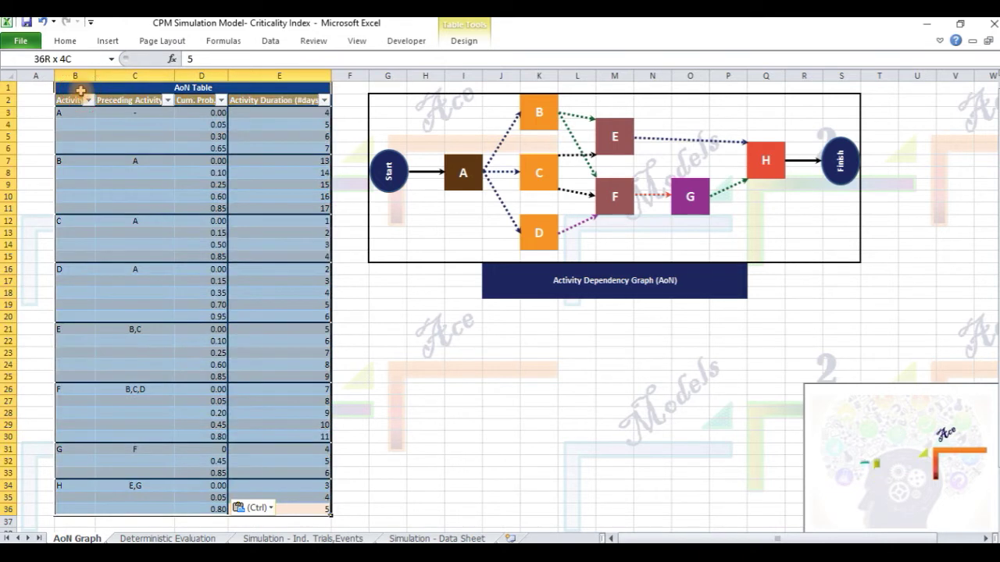
left_click(73, 74)
left_click_drag(74, 72, 121, 74)
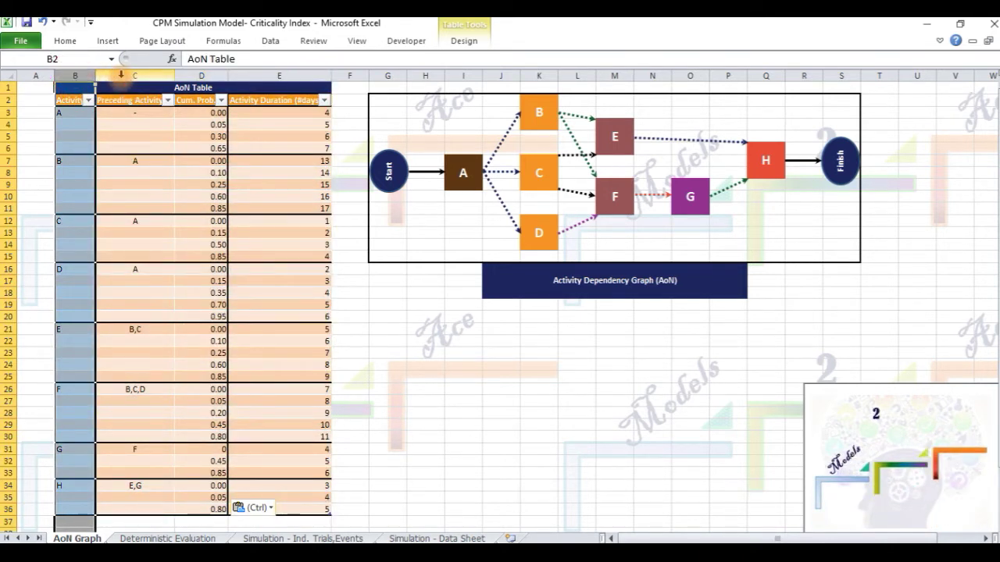
left_click(72, 111)
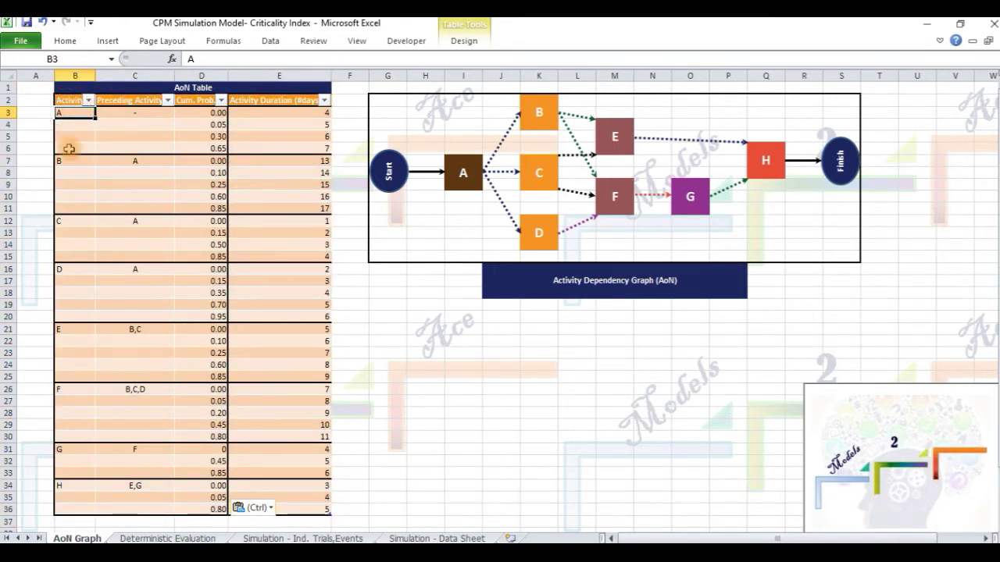
left_click(80, 511, "shift")
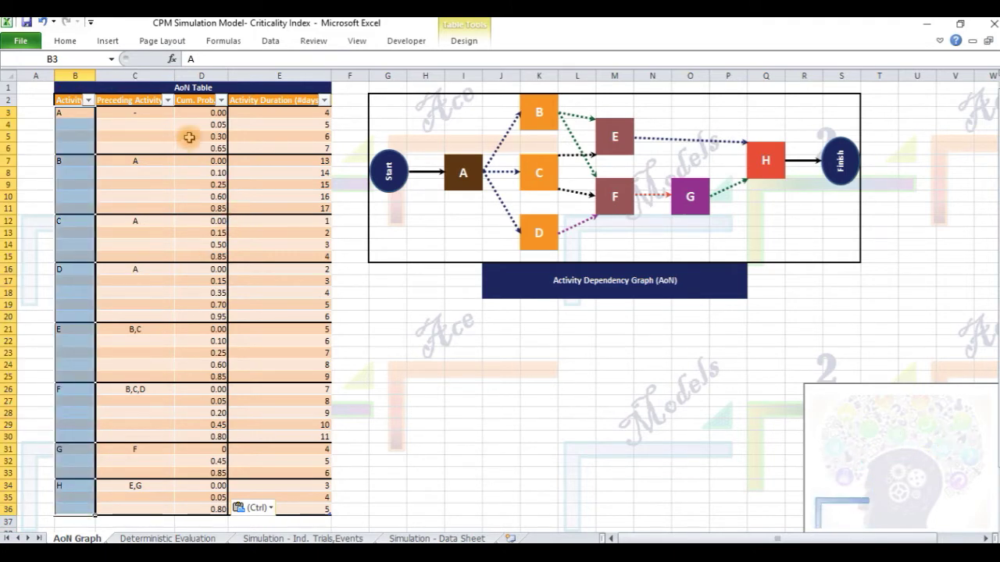
Examine the Activity Dependency Graph area G2:S18, and compare activity A's rows 3 to 6 with the remaining activities' rows 7 to 36.
left_click(389, 101)
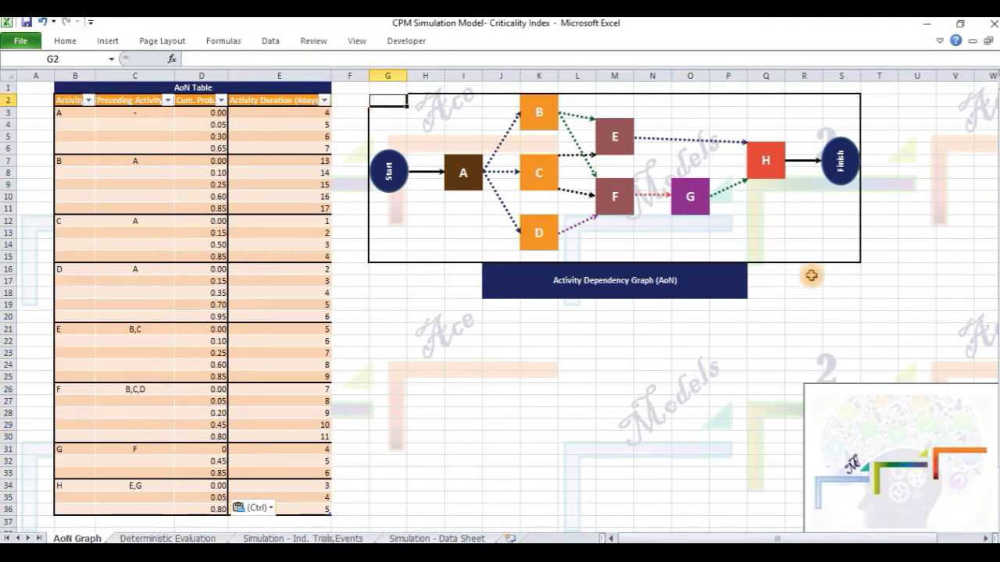
left_click(835, 292, "shift")
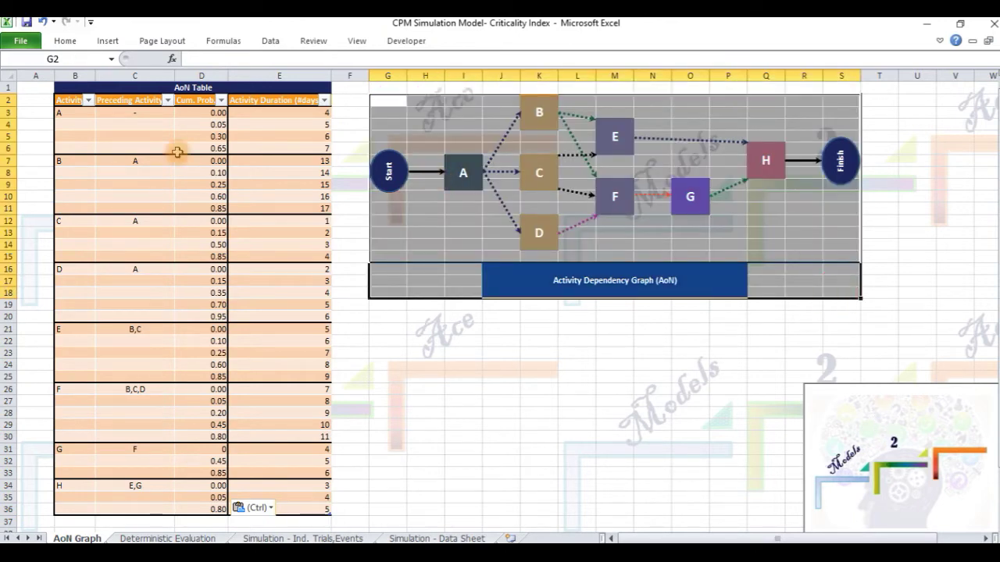
left_click(6, 112)
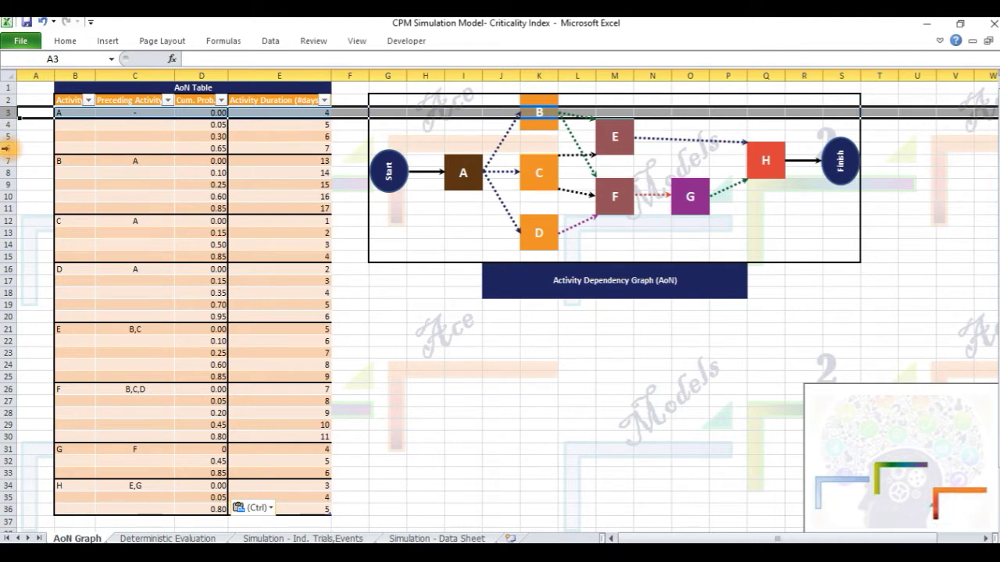
left_click(6, 148, "shift")
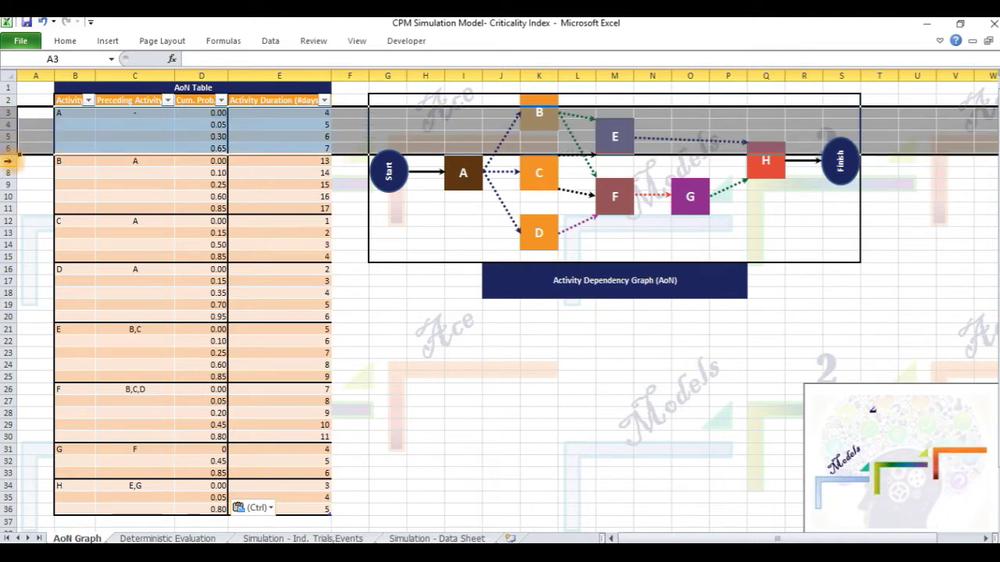
left_click_drag(9, 164, 11, 507)
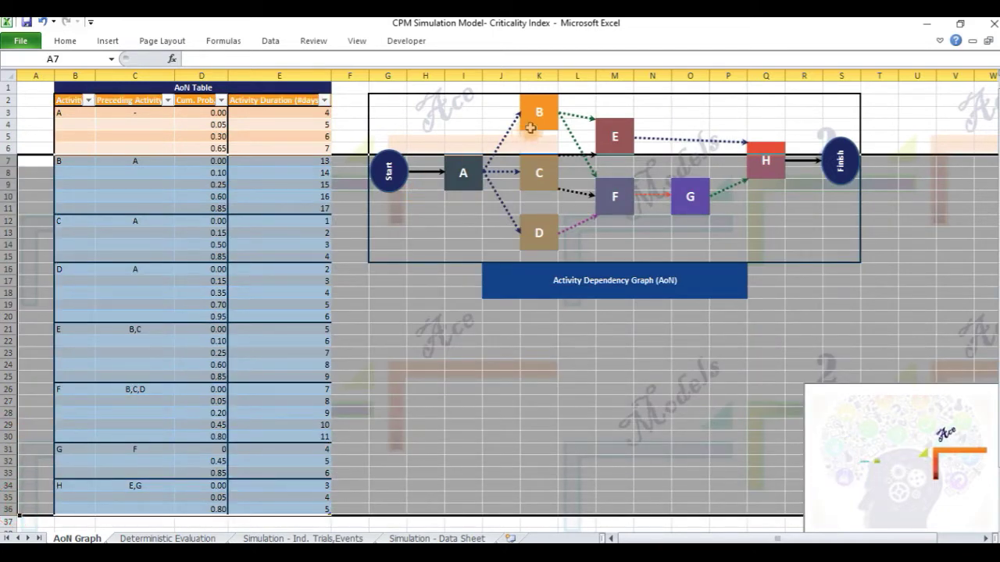
Trace the dependency graph from the Start node to activity A and along the connecting arrow to activity B.
left_click(384, 172)
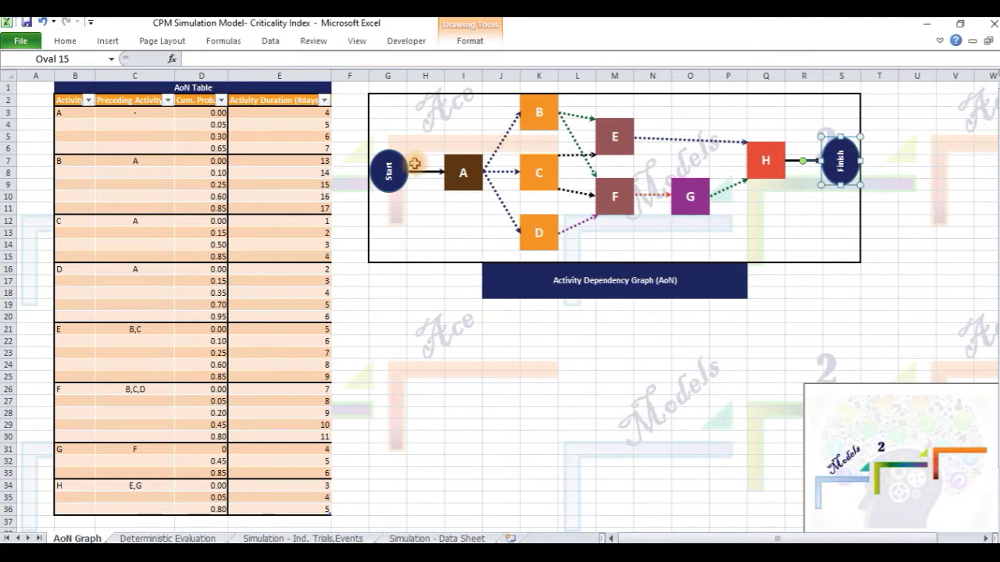
left_click(378, 170)
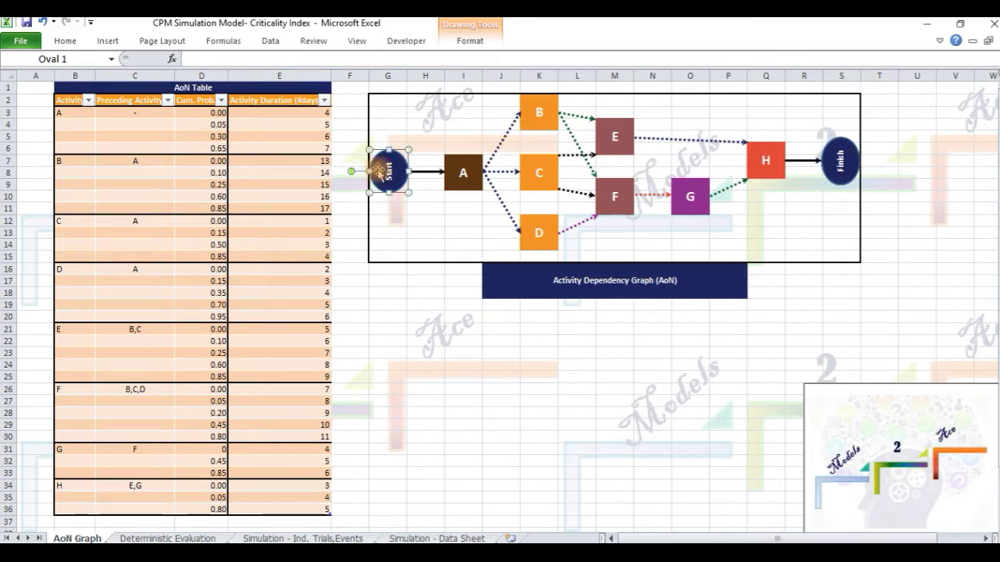
left_click(467, 169)
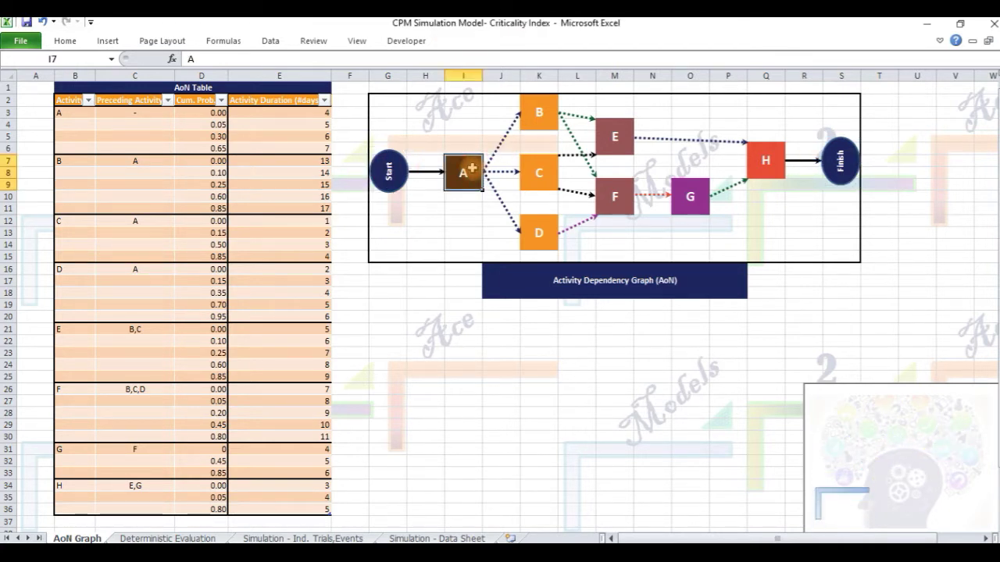
left_click(430, 172)
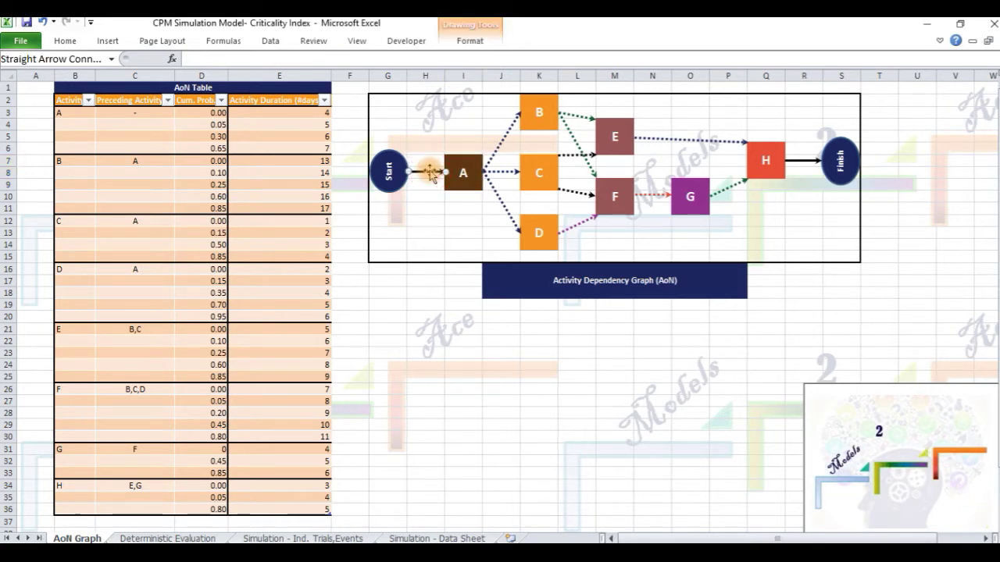
left_click(539, 110)
left_click(461, 176)
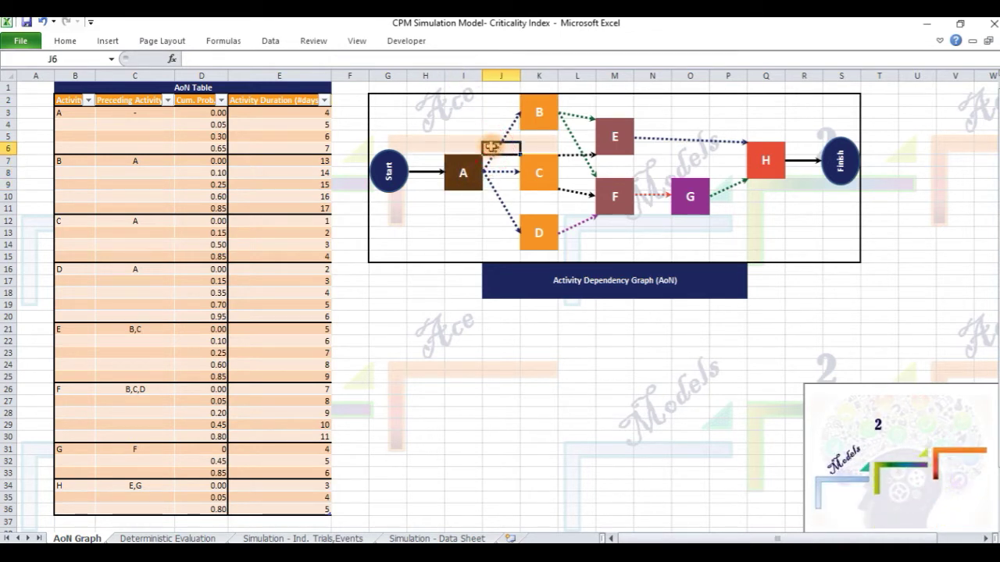
left_click(500, 141)
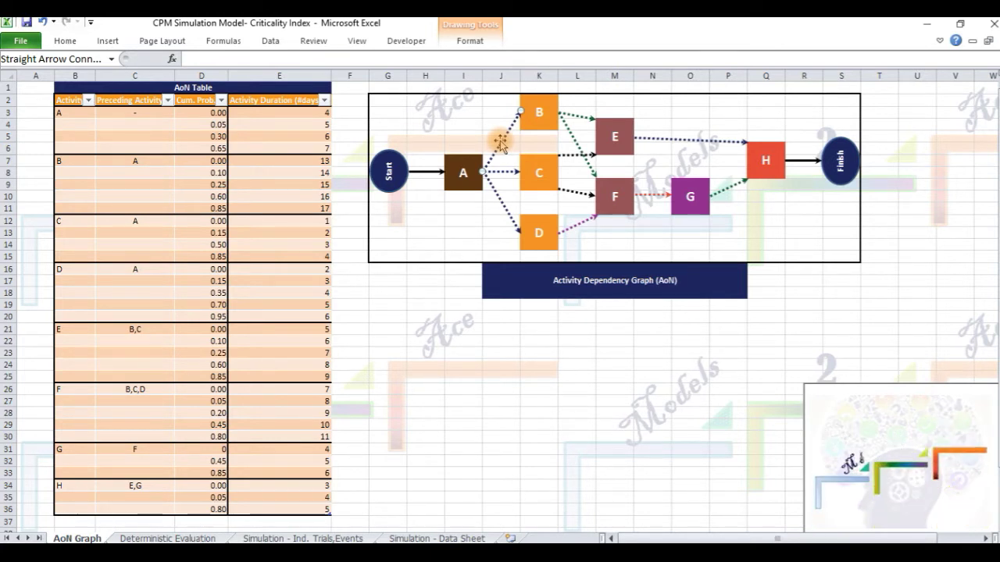
Examine activity E in the graph together with its preceding activities B and C and their arrows.
left_click(614, 132)
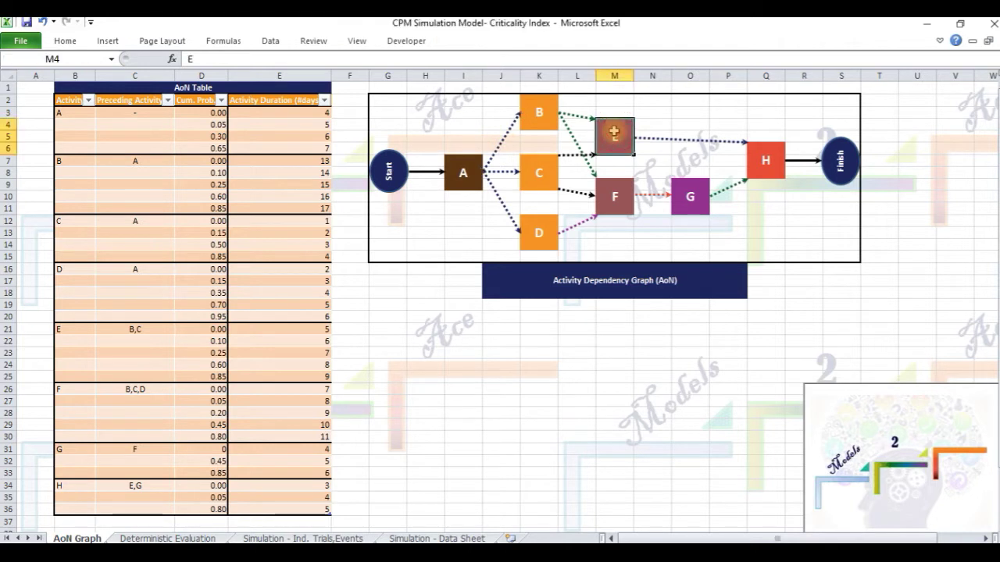
left_click(539, 109)
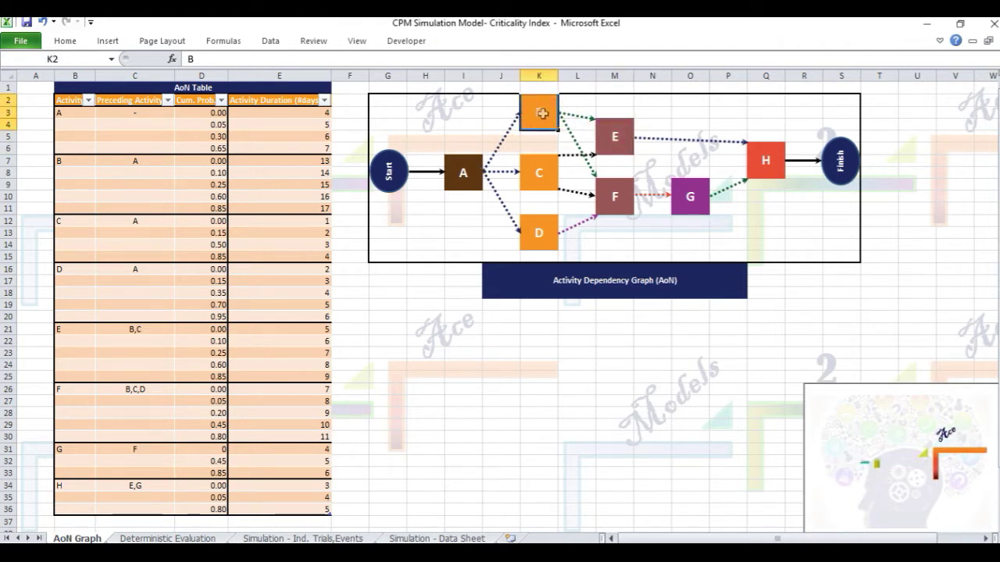
left_click(543, 166)
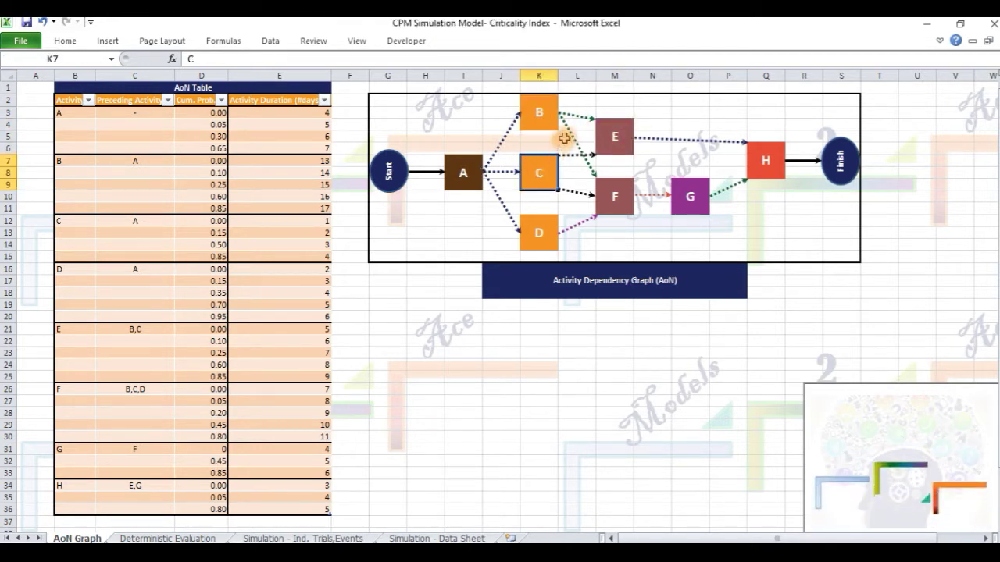
left_click(576, 117)
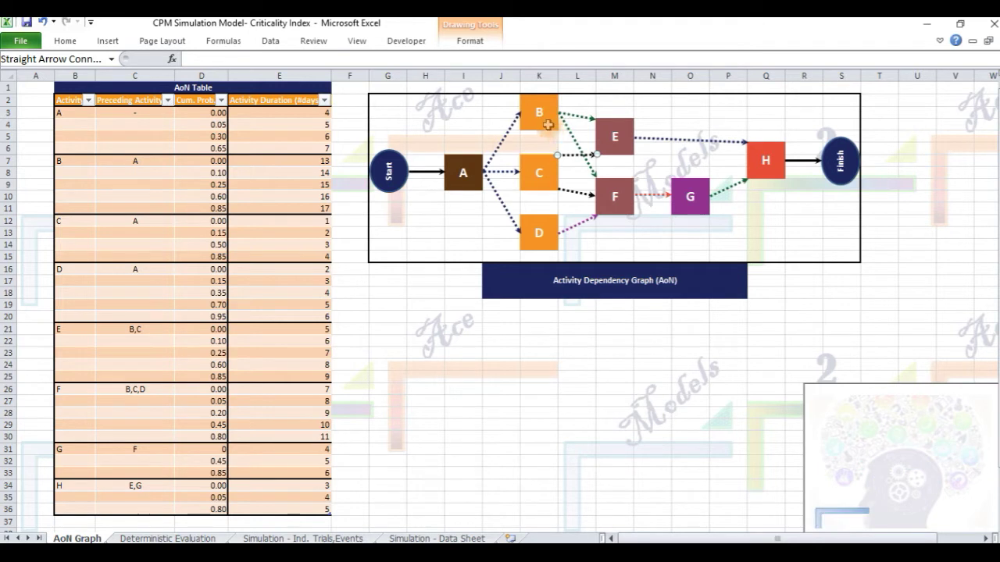
left_click(547, 122)
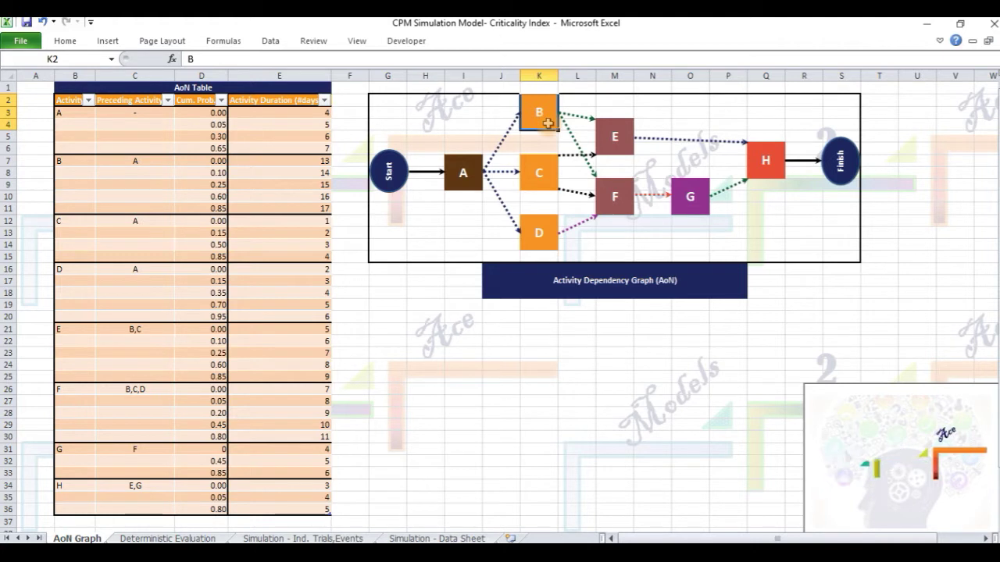
Examine the Activity Duration column and go through activity A's possible durations in cells E3 to E6.
left_click(257, 73)
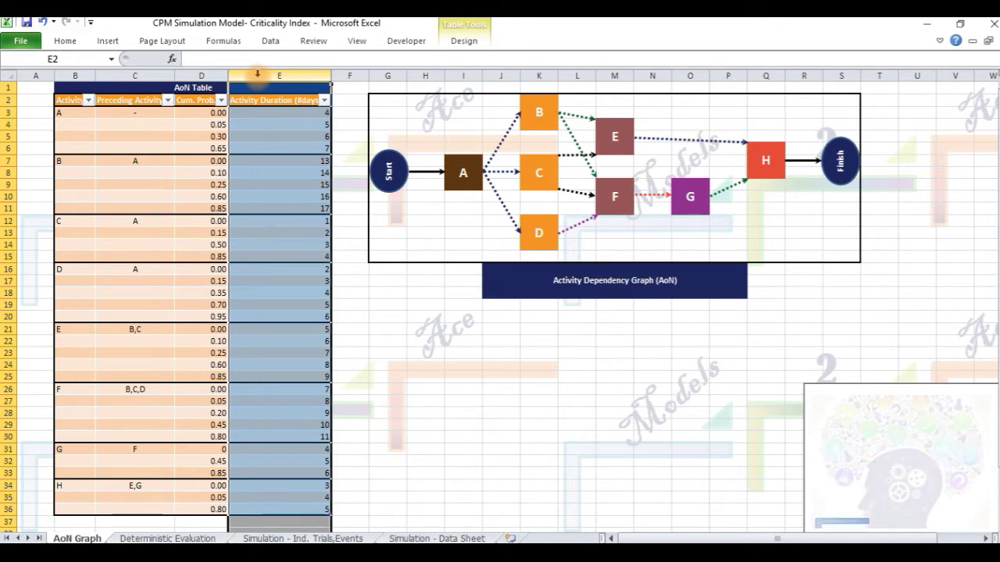
left_click(80, 112)
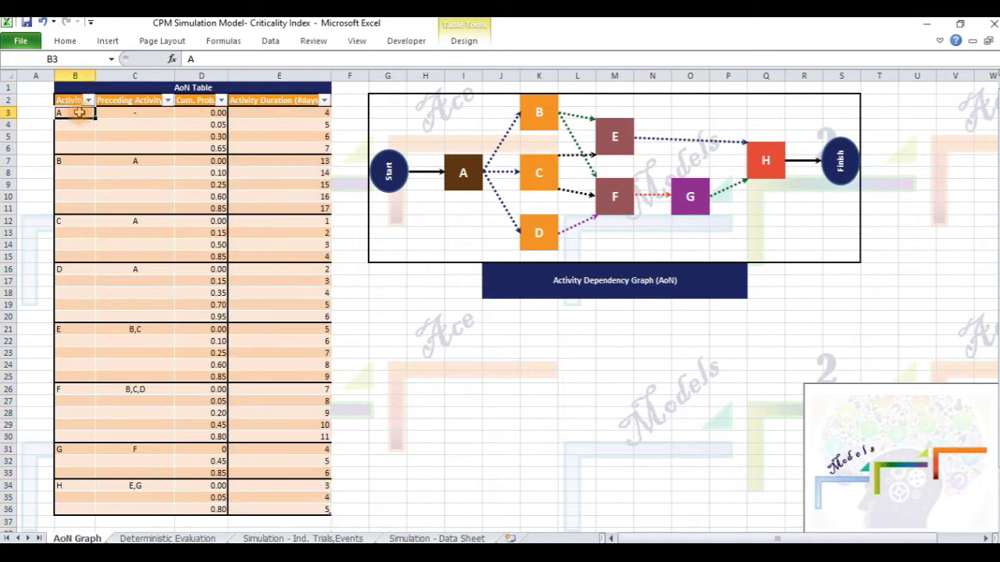
left_click(316, 151, "shift")
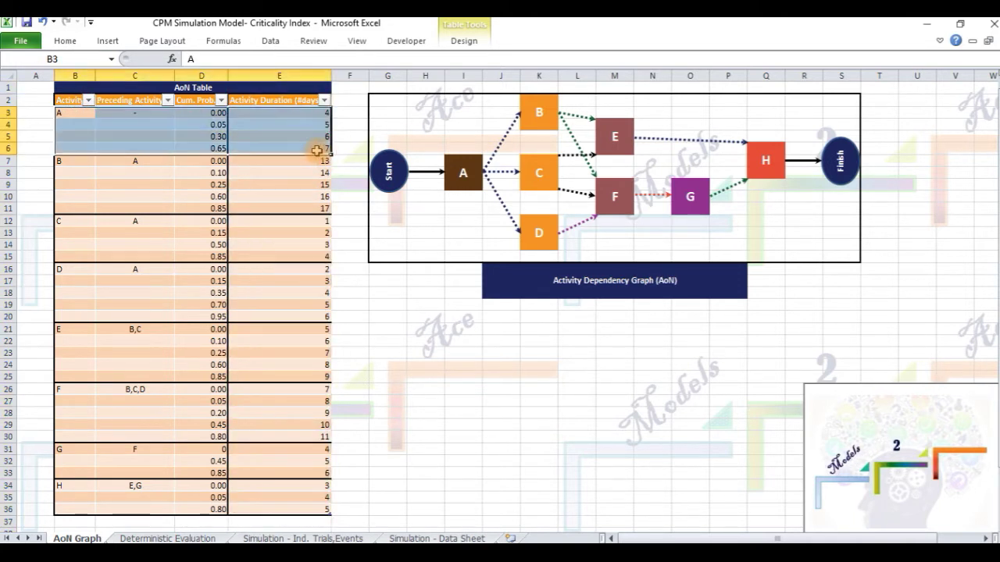
left_click(296, 114)
left_click(292, 124)
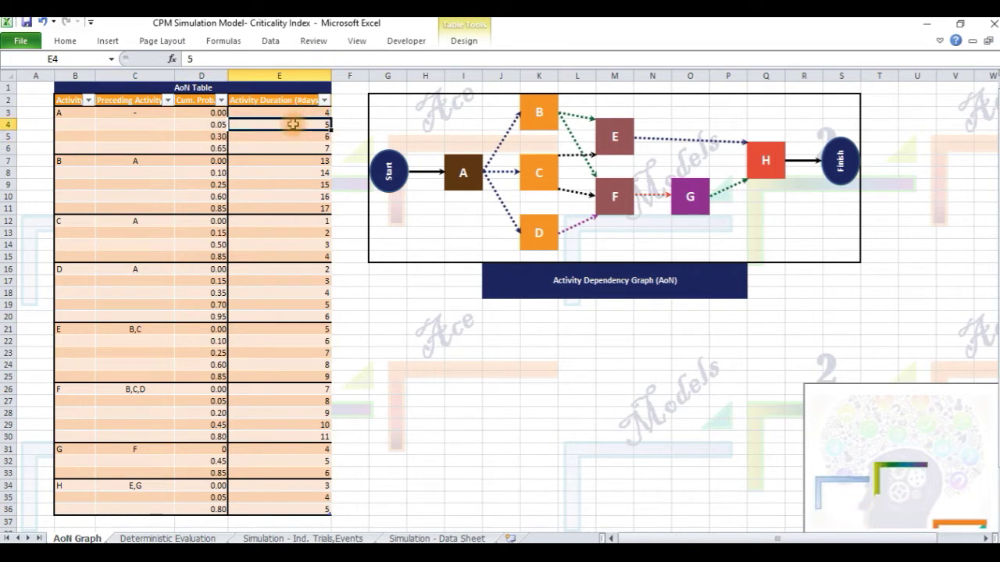
left_click(291, 137)
left_click(291, 150)
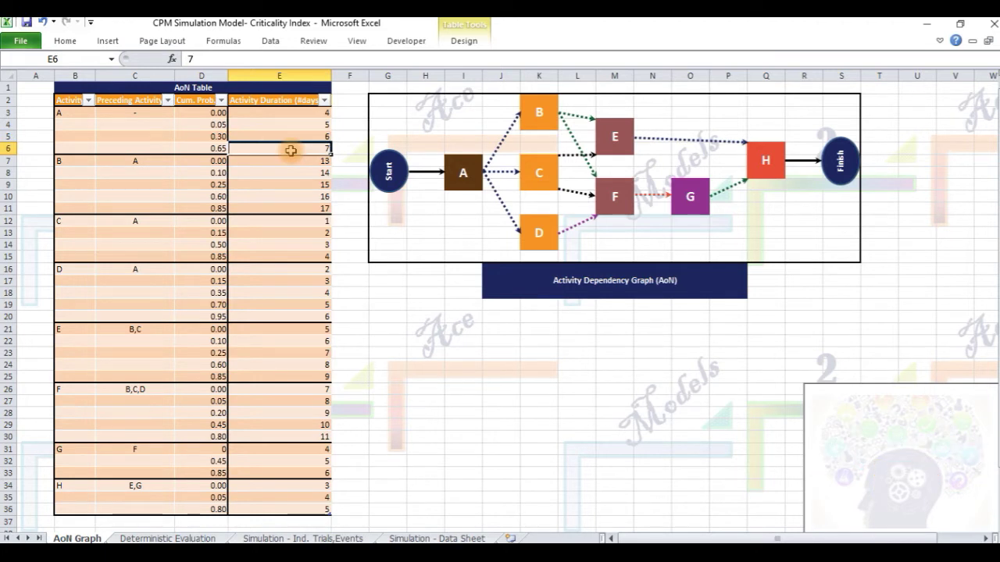
Review the activity nodes B, C and D that follow activity A in the dependency graph.
left_click(538, 113)
left_click(538, 172)
left_click(538, 232)
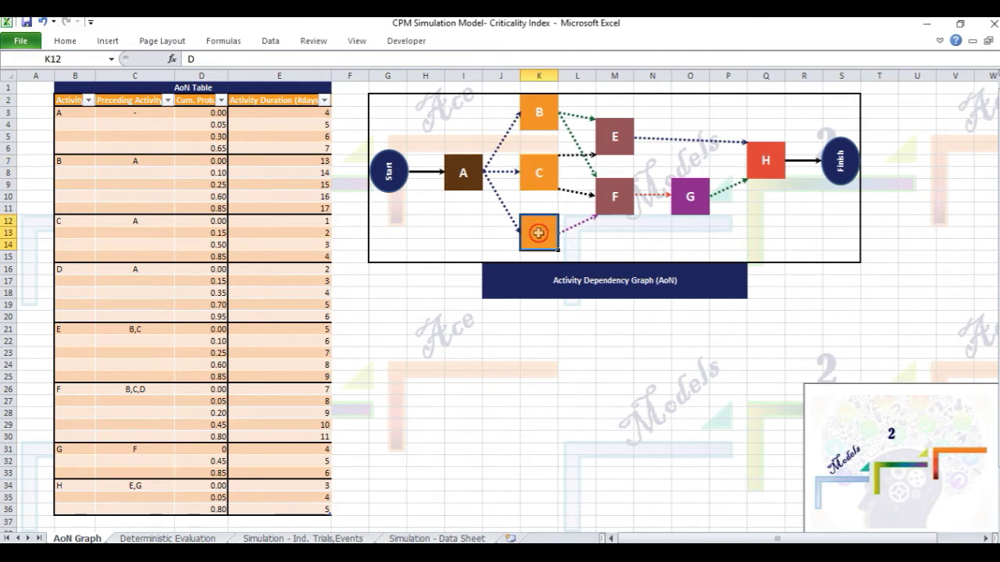
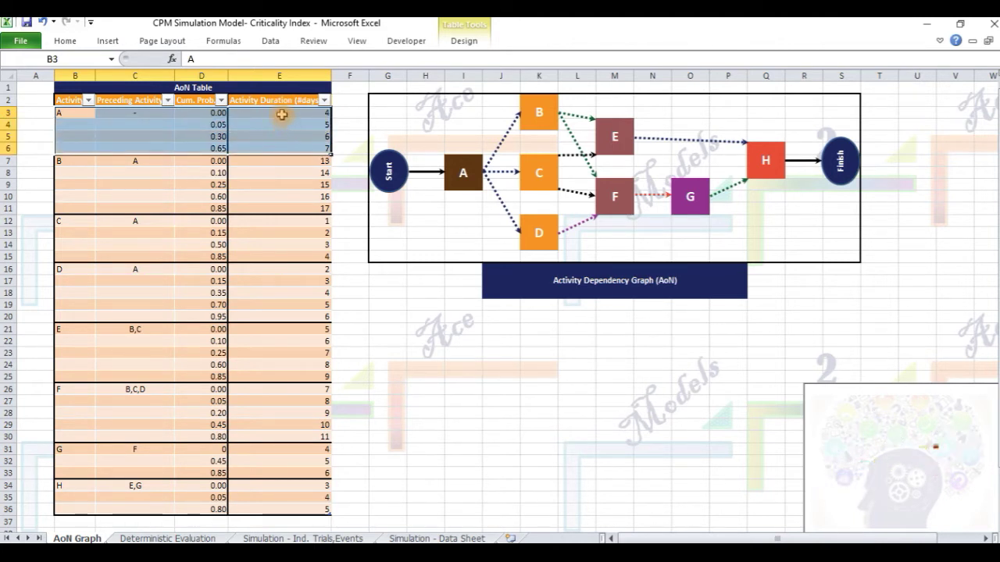
Compare activity A's durations in E3 and E4 with their cumulative probabilities in D3 and D4, and return to cell G2.
left_click(281, 113)
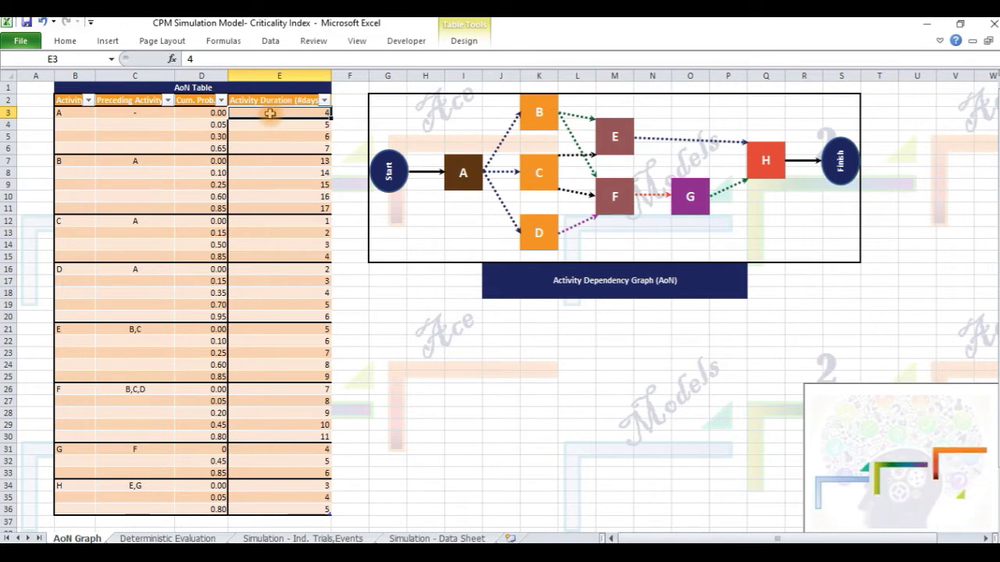
left_click(217, 113)
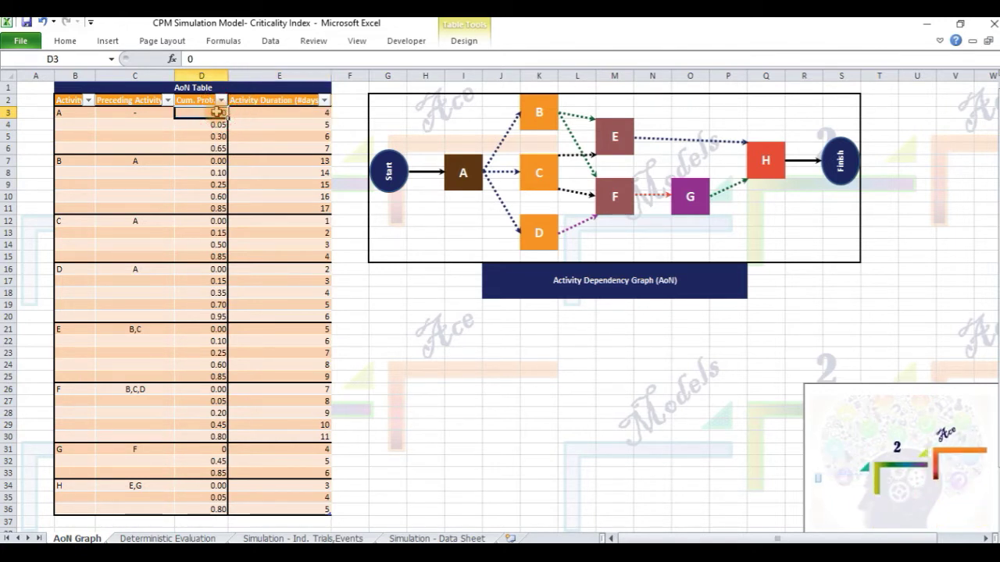
left_click(215, 125)
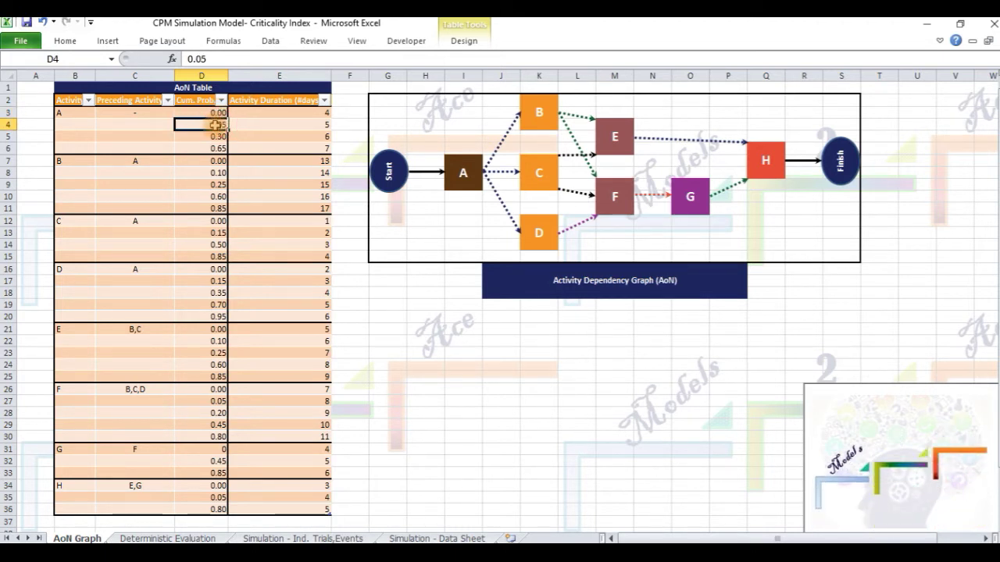
left_click(261, 125)
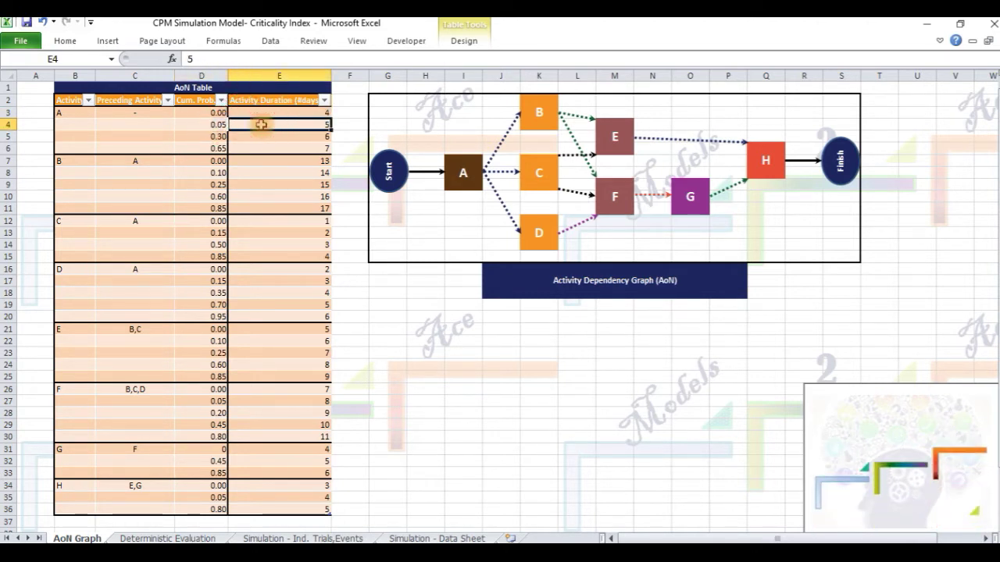
left_click(373, 101)
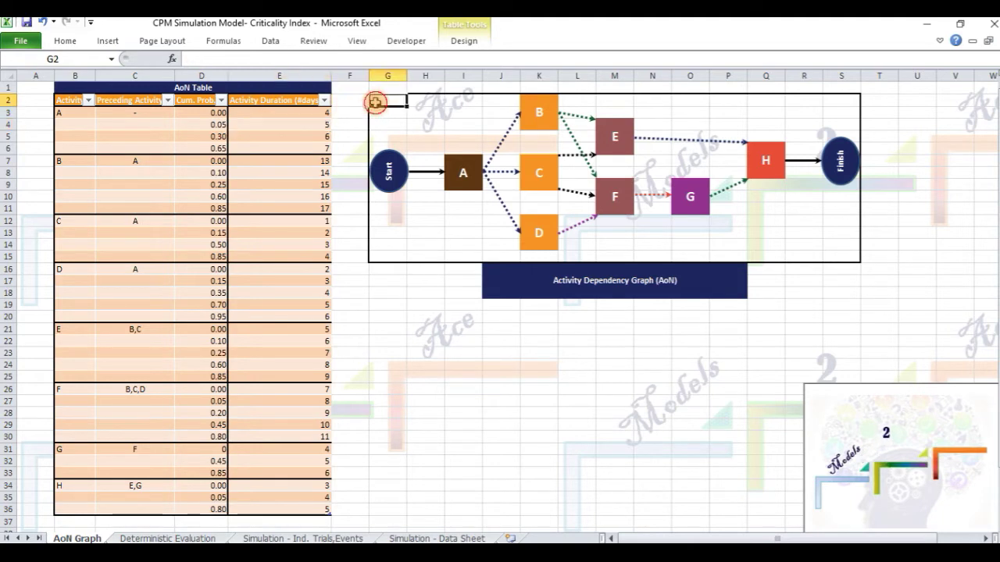
Review the whole Activity Dependency Graph and trace the path from Start through A, B, E and H to Finish.
left_click(835, 296, "shift")
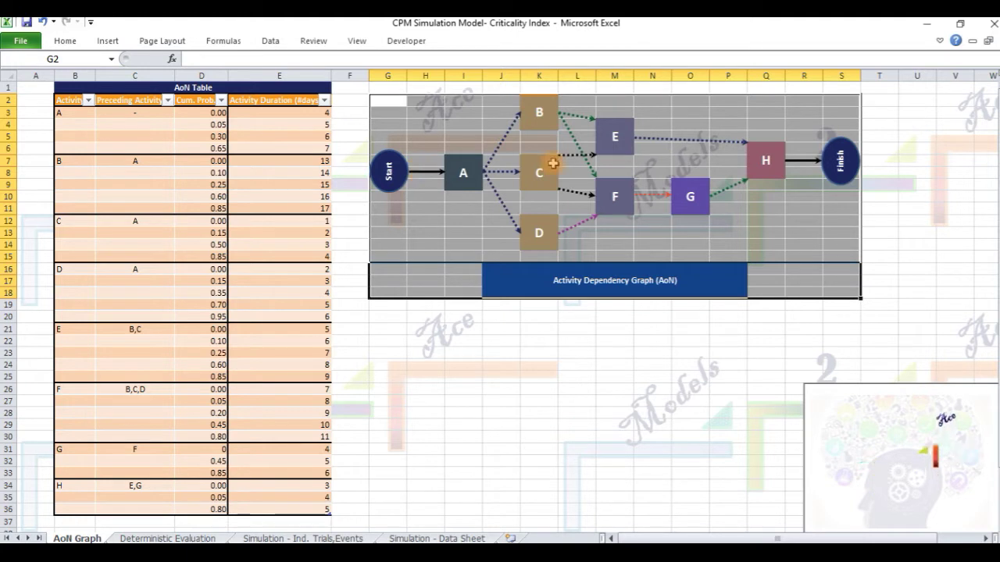
left_click(401, 167)
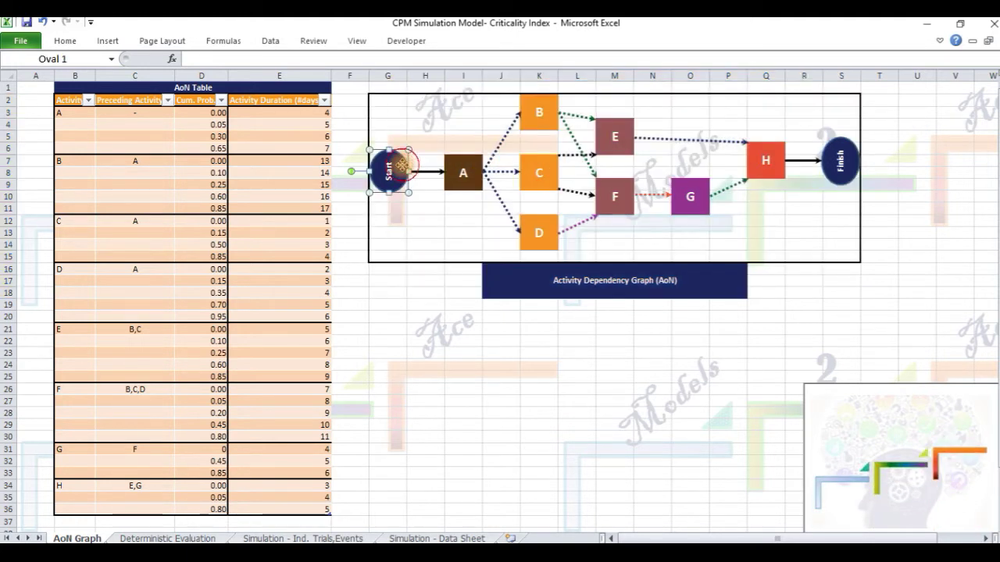
left_click(475, 172)
left_click(539, 108)
left_click(629, 139)
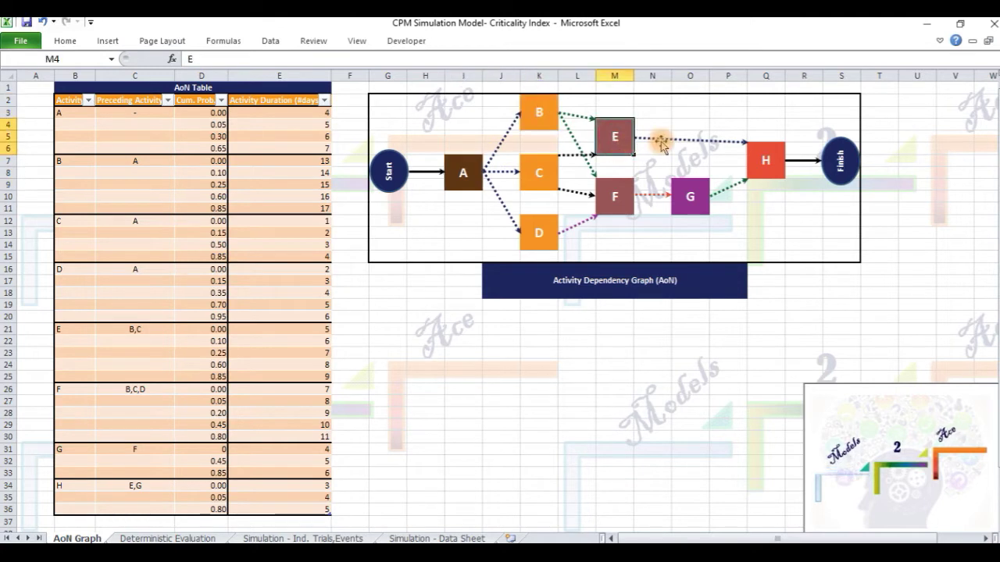
left_click(750, 160)
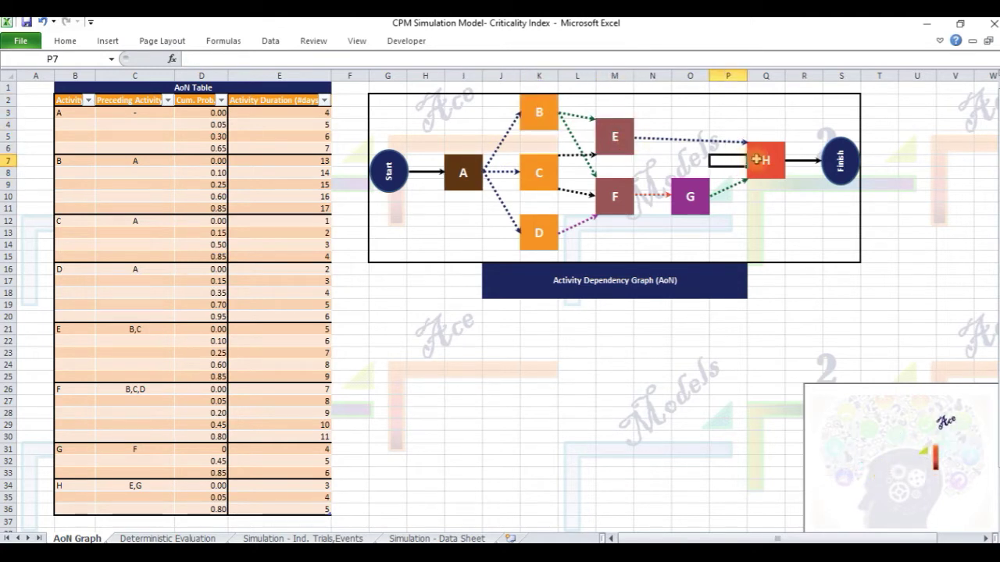
left_click(856, 162)
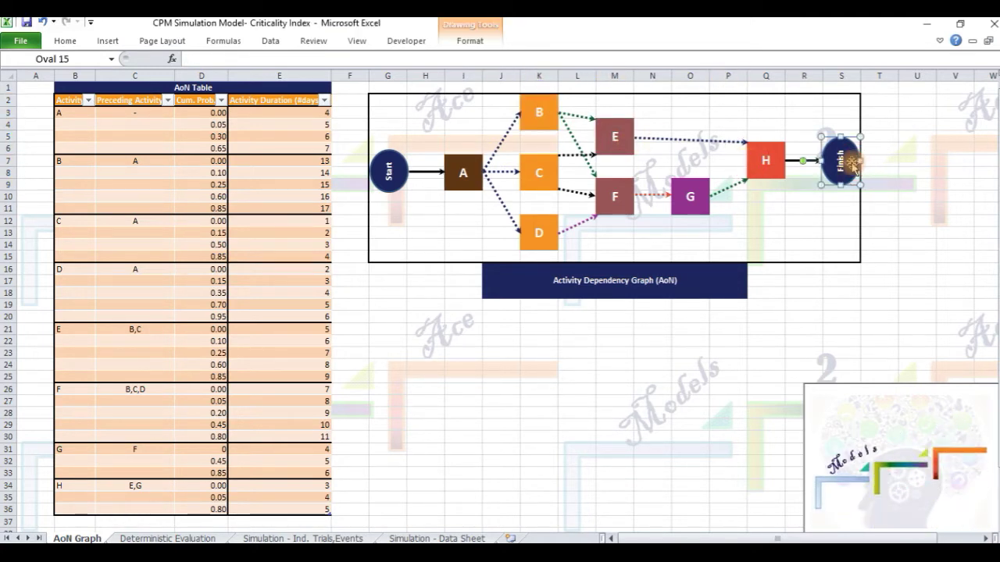
Examine activity A's last duration and cumulative probability in row 6, together with all its probability and duration pairs in D3:E6.
left_click(236, 146)
left_click(219, 149)
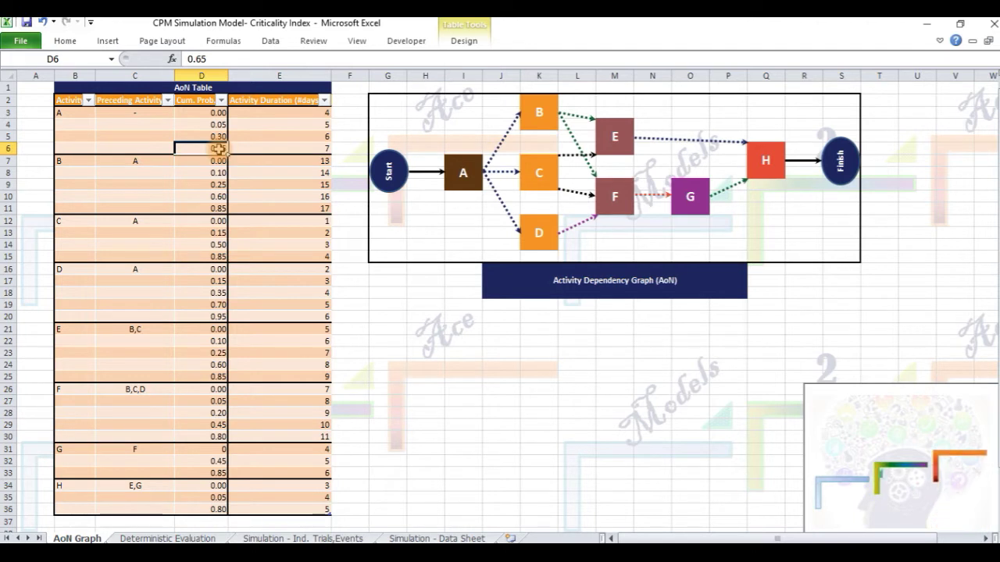
left_click(239, 148)
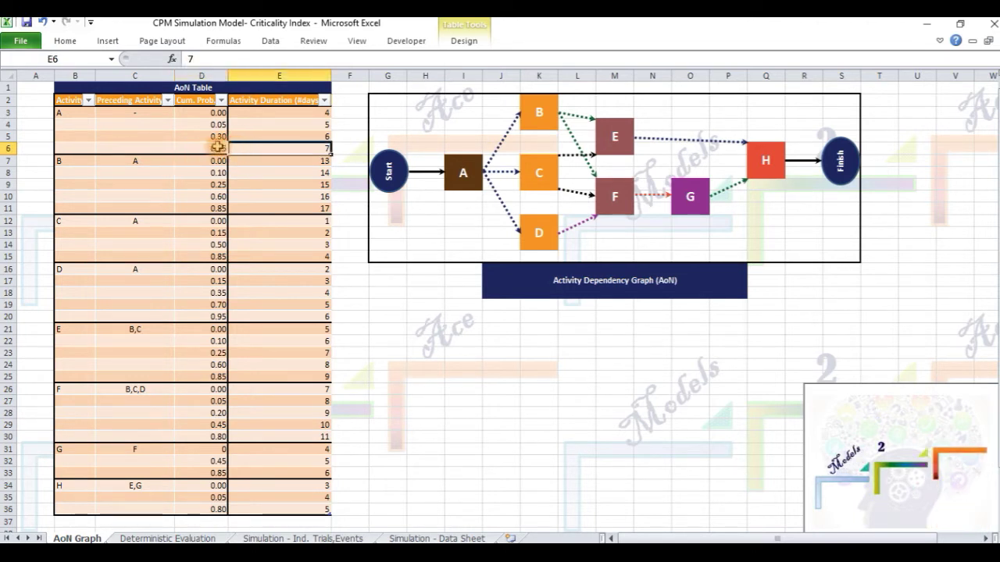
left_click(217, 146, "shift")
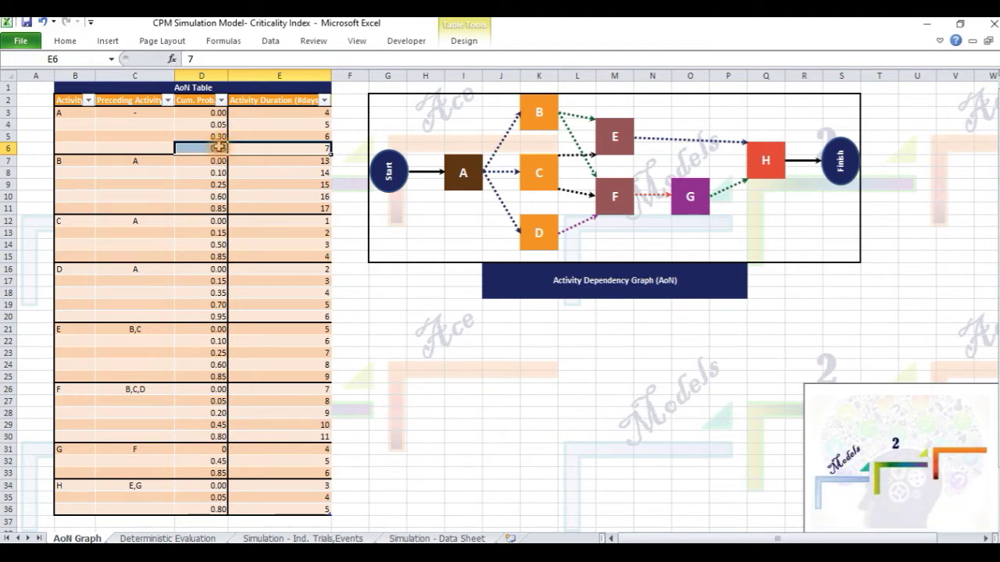
left_click(207, 112, "shift")
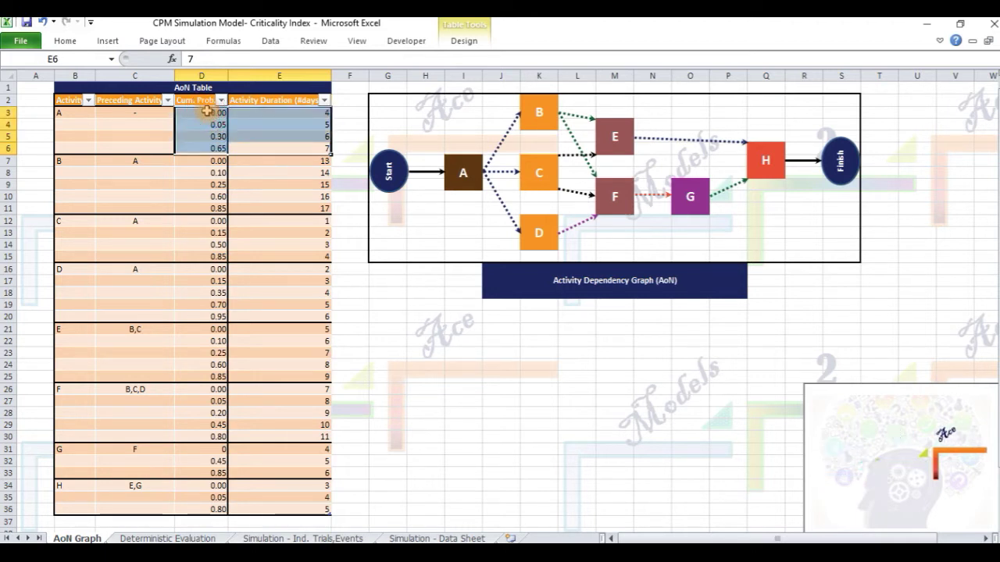
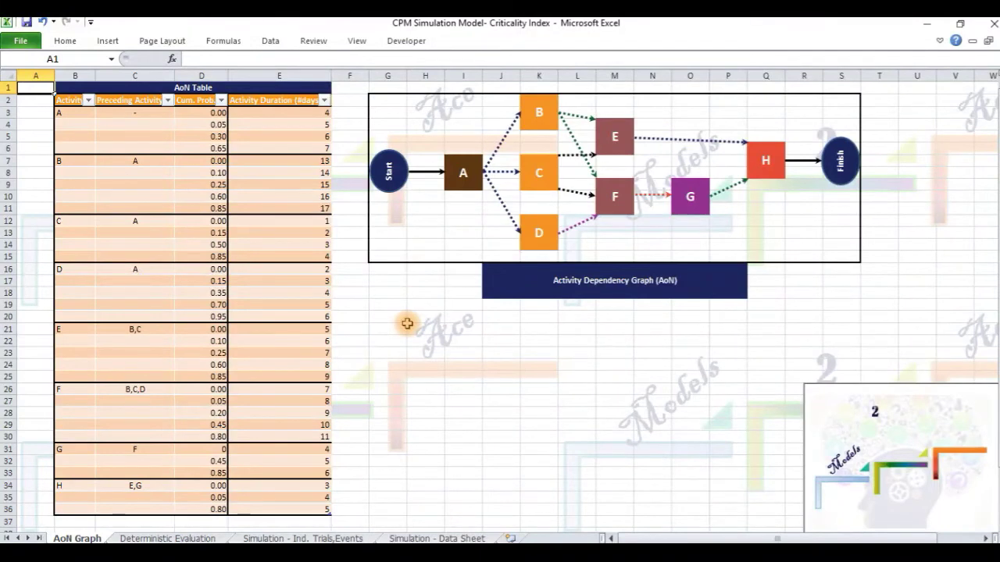
Open the Deterministic Evaluation sheet and examine the Activity Duration Distribution table down to its last row, row 90005.
left_click(145, 536)
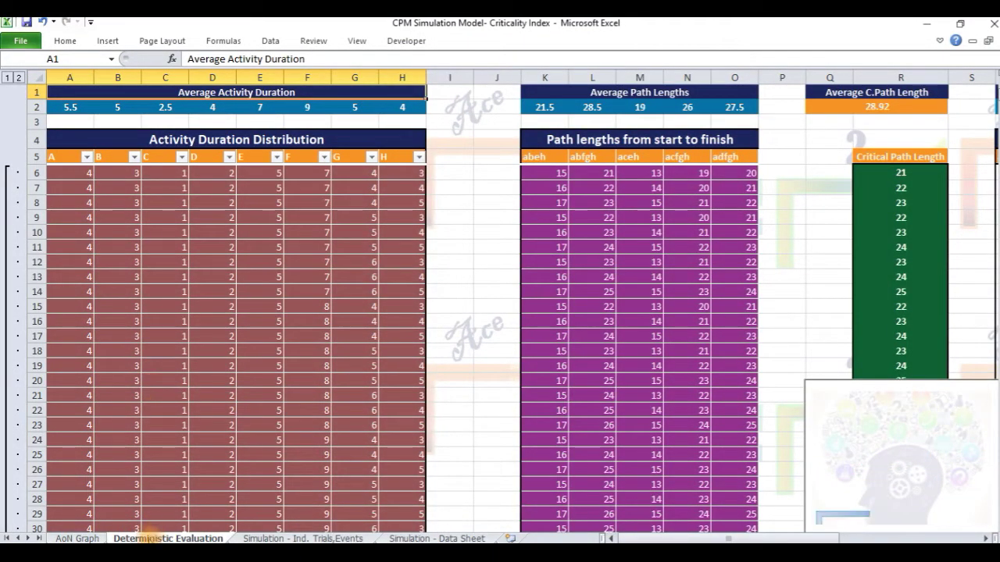
left_click(63, 144)
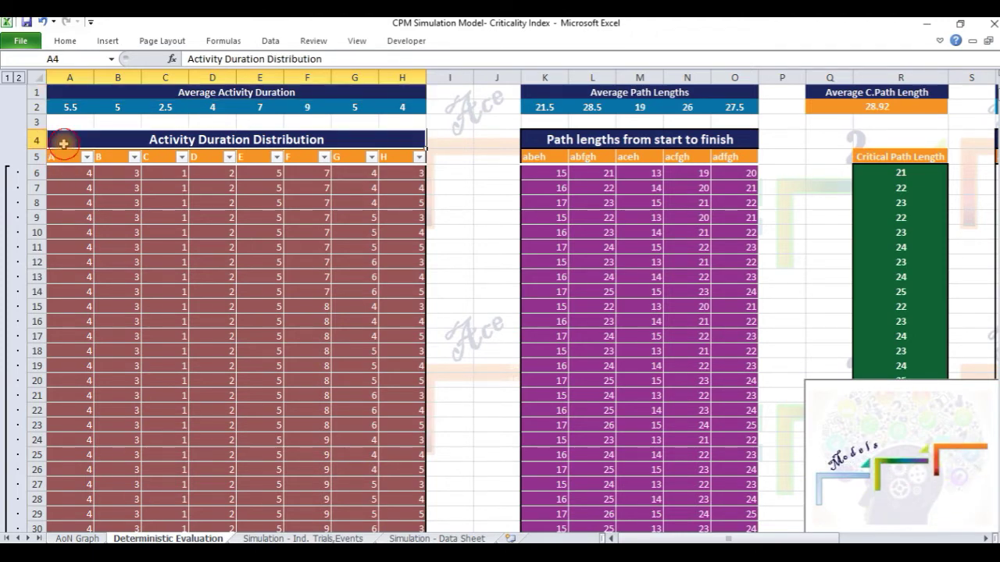
left_click(406, 178, "shift")
key("ctrl+shift+Down")
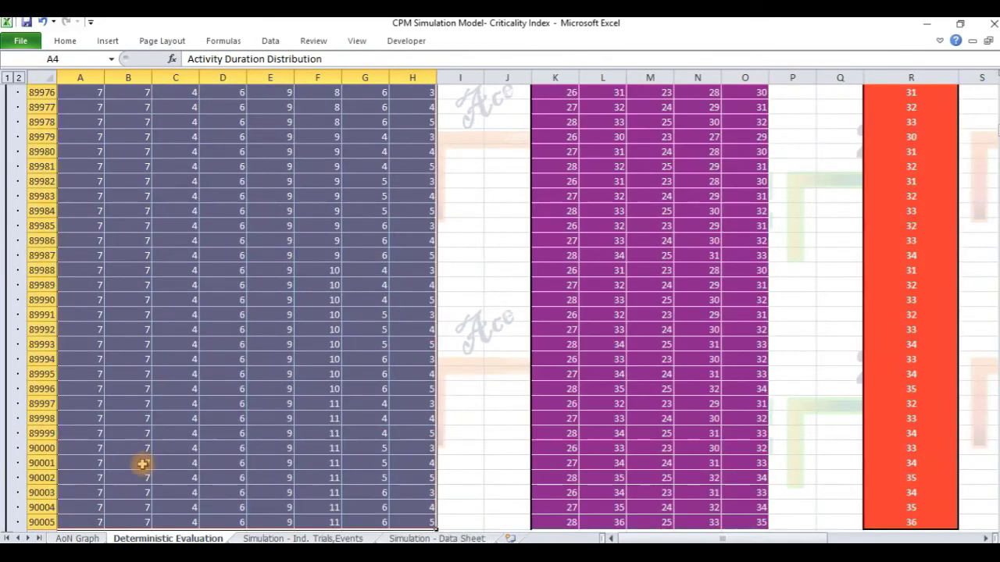
left_click(33, 522)
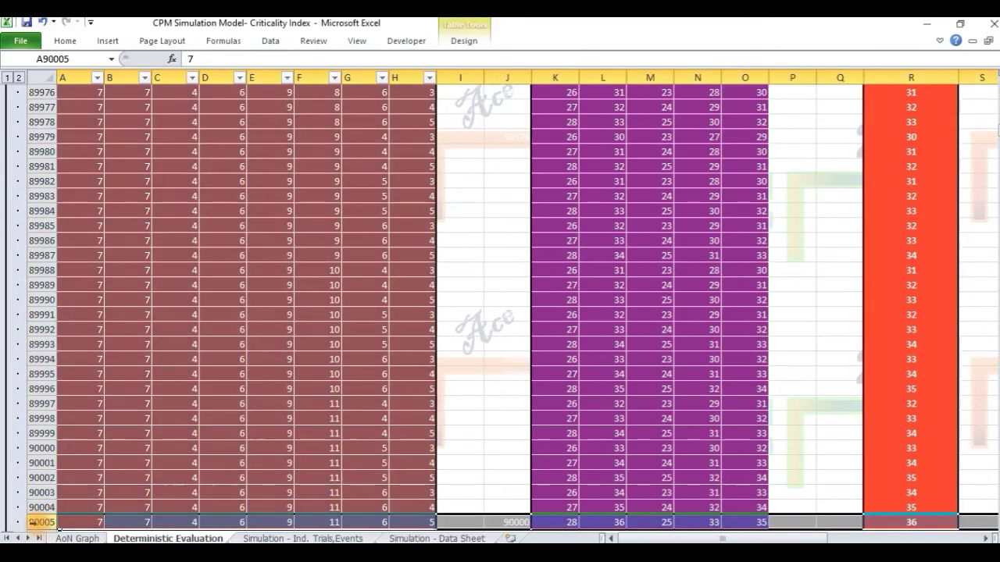
Return to the start of the Deterministic Evaluation sheet and examine the average activity durations in A2:H2.
key("ctrl+Up")
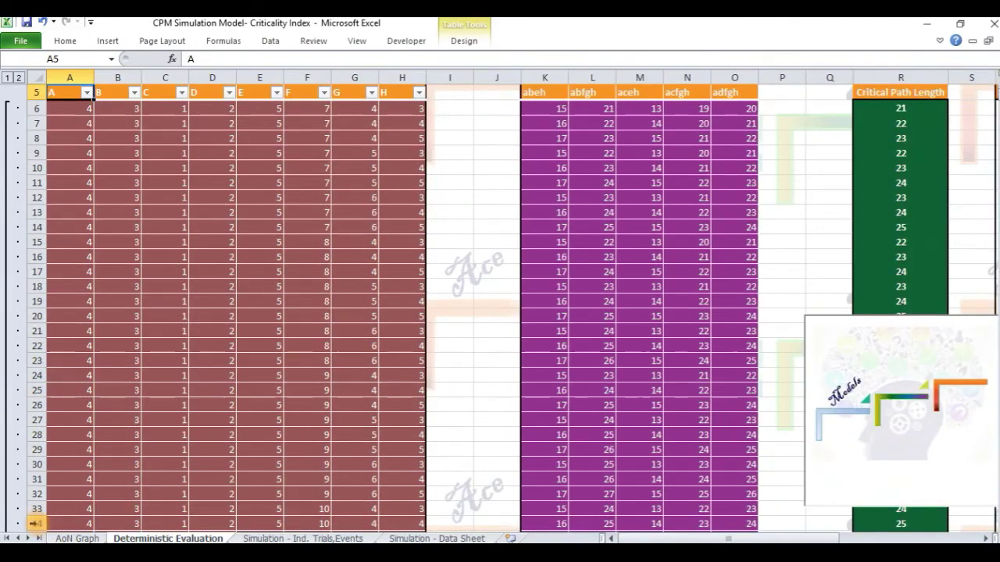
key("ctrl+Up")
key("Down")
key("Down")
key("Up")
key("Up")
key("Up")
key("Up")
key("Up")
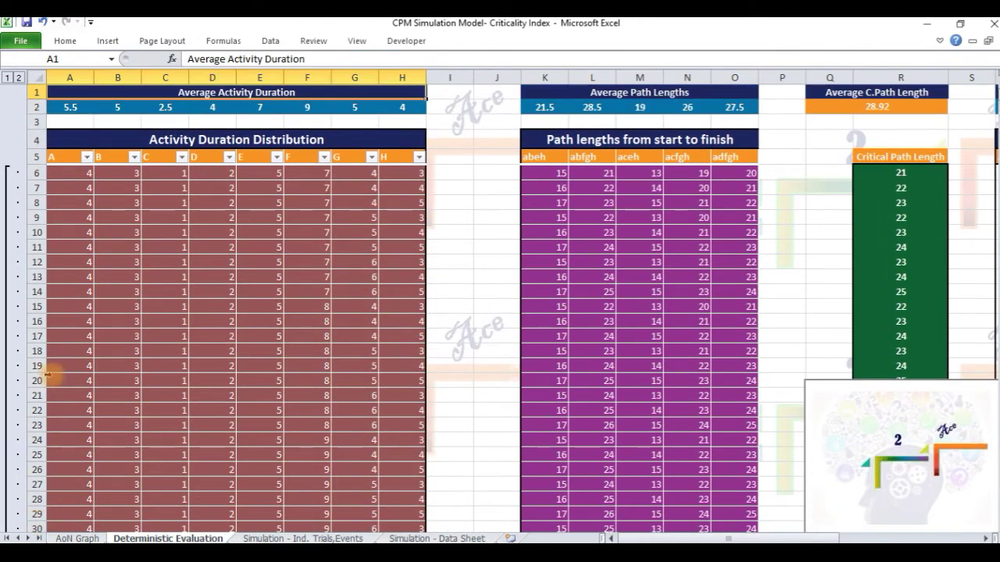
left_click(69, 108)
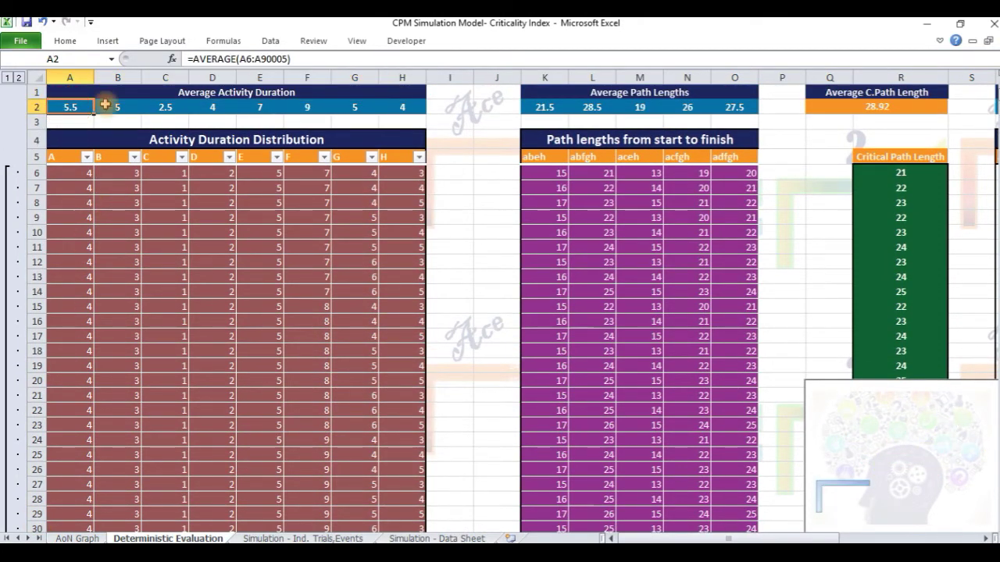
left_click(400, 105, "shift")
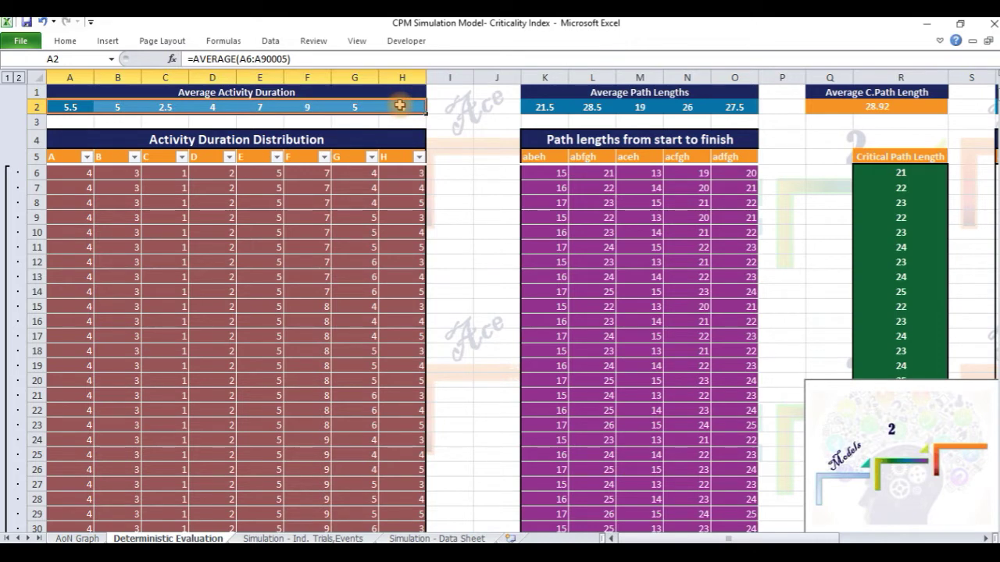
Examine the activity durations in A6:H6 and the formulas for the five path lengths in K6 to O6.
left_click(82, 173)
left_click(398, 174, "shift")
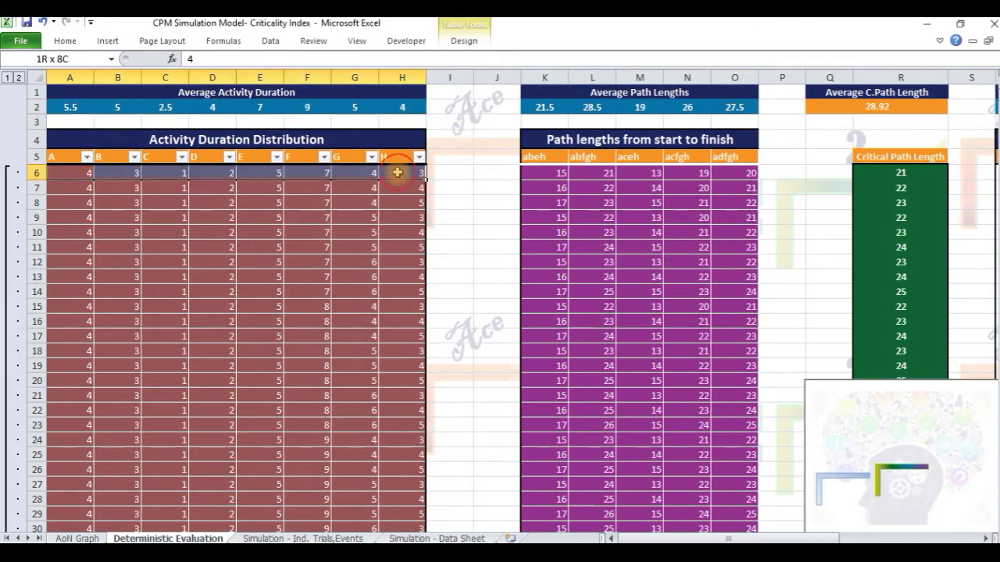
left_click(533, 175)
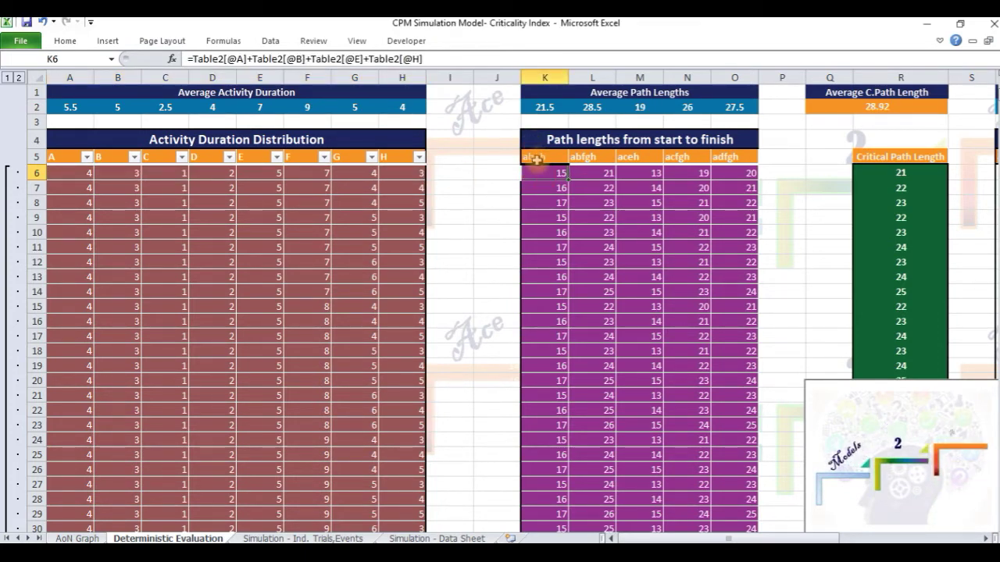
left_click(589, 179)
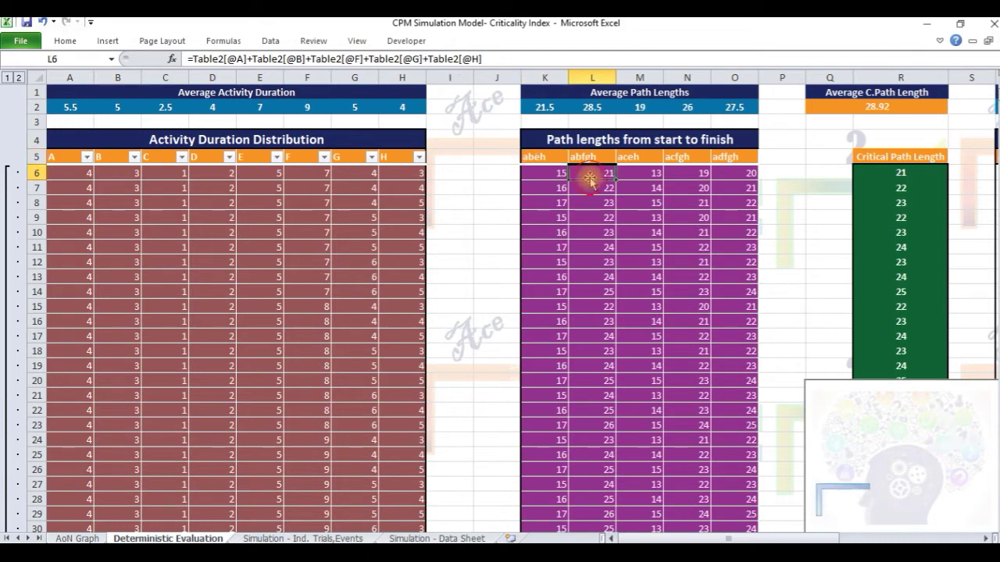
left_click(633, 174)
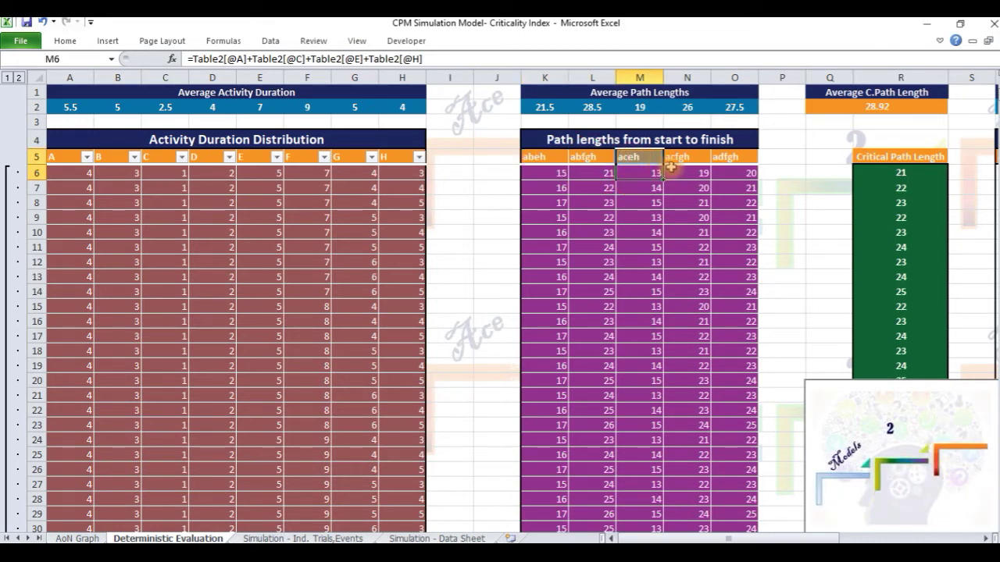
left_click(676, 171)
left_click_drag(723, 170, 724, 157)
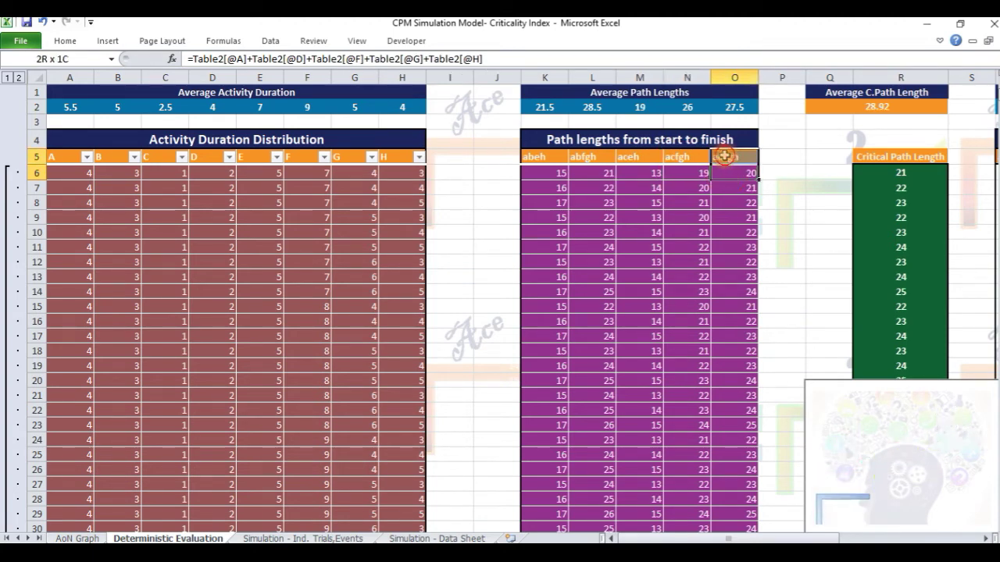
Review the average path lengths in K2:O2 and compare the critical path length formula in R6 with path lengths K6:O6.
left_click(545, 107)
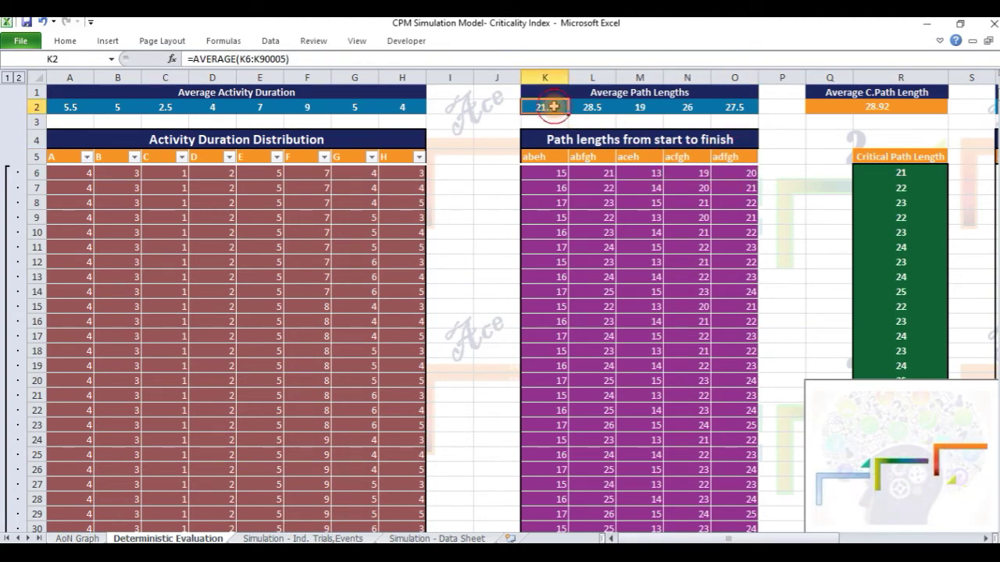
left_click(735, 108, "shift")
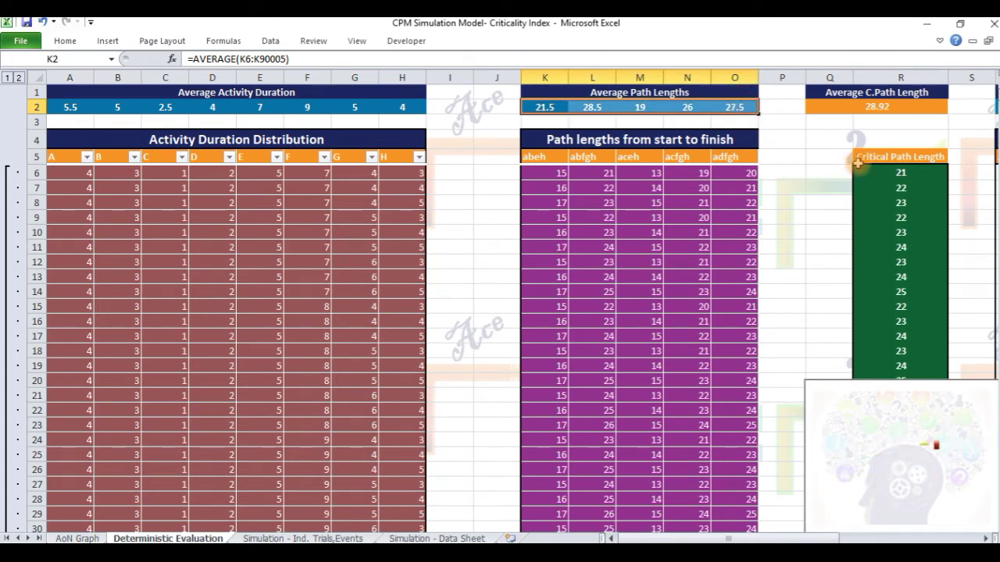
left_click(879, 77)
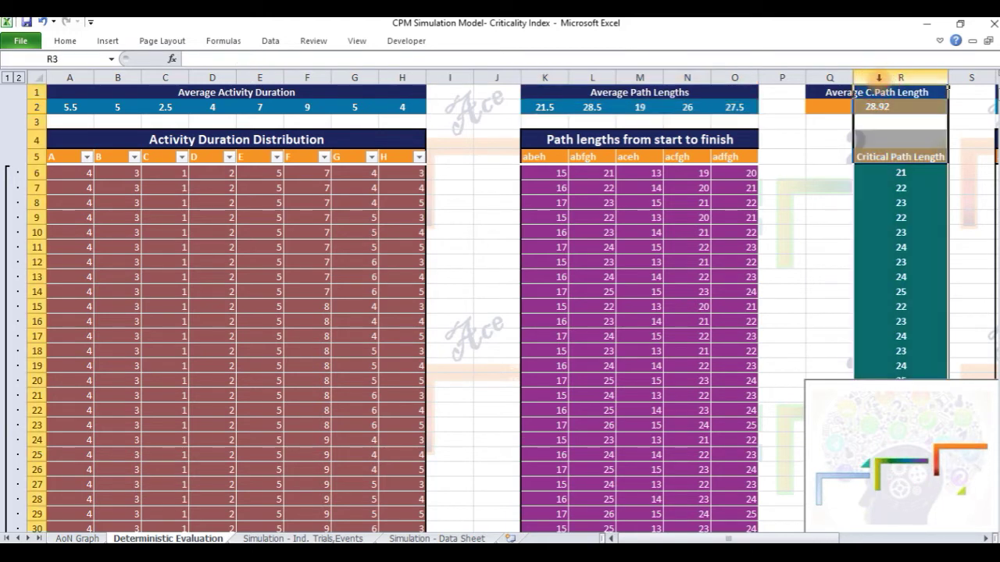
left_click(891, 156)
left_click(889, 172)
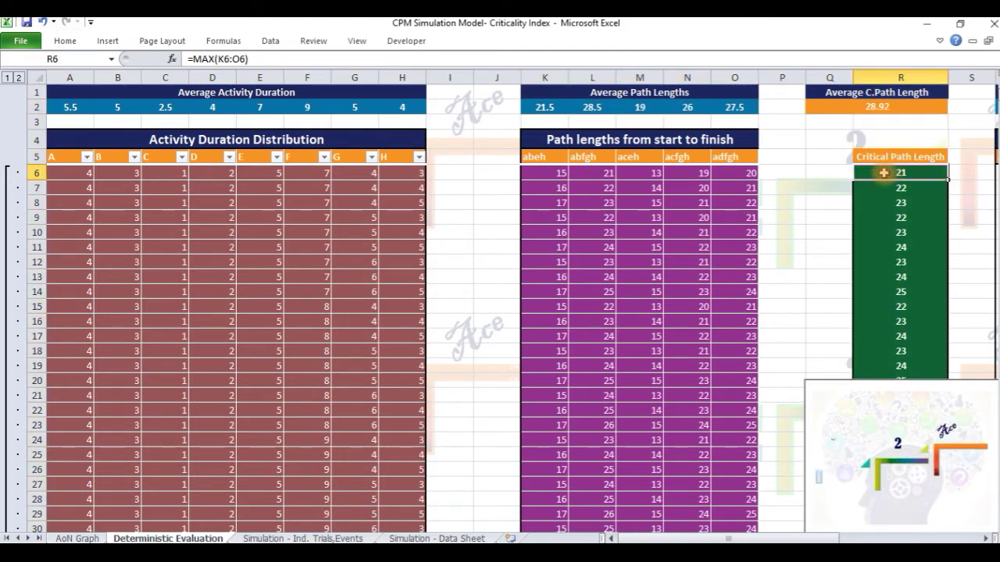
left_click_drag(742, 172, 557, 171)
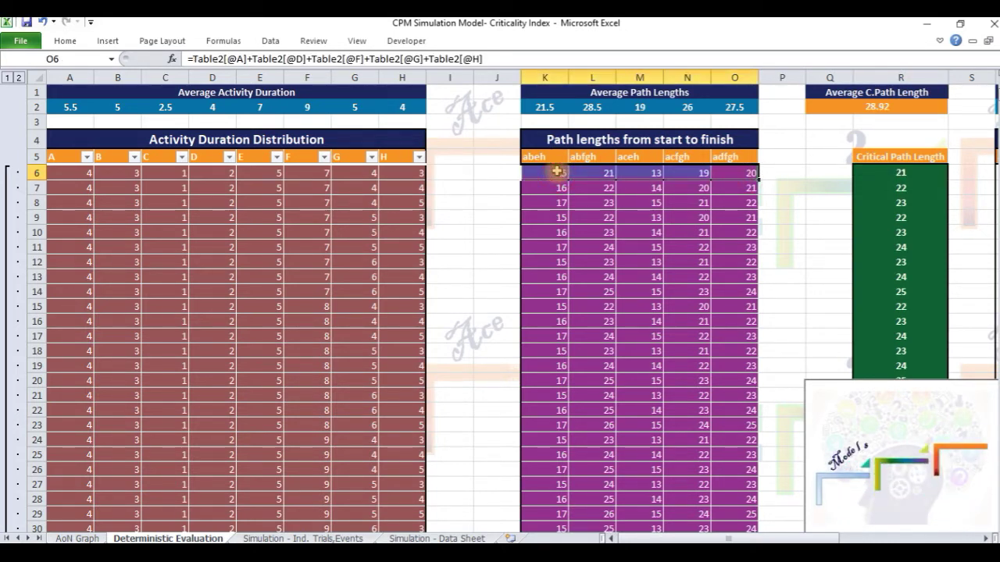
Inspect the average critical path length formula in Q2 and its source column R down to the last rows, leaving without editing.
left_click(869, 108)
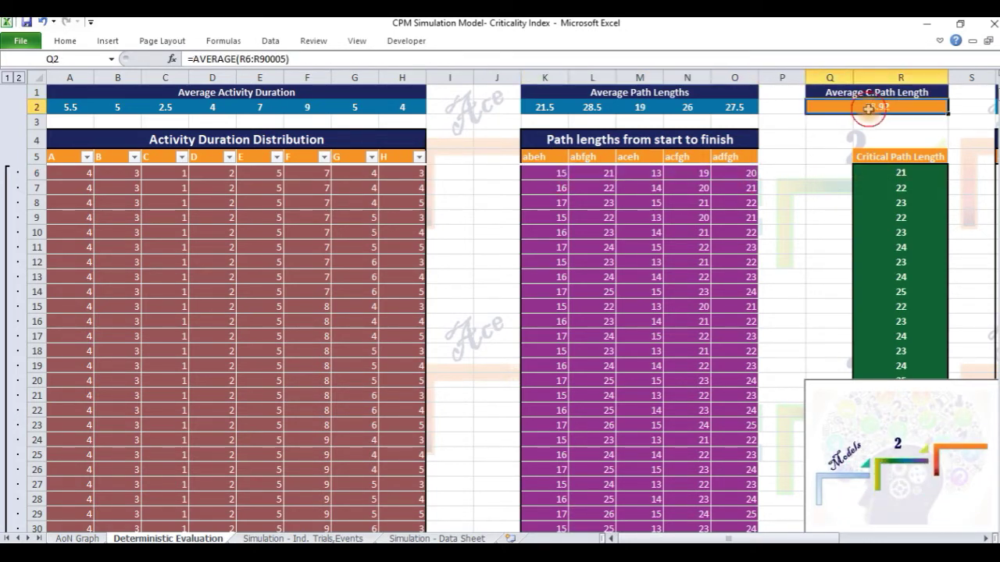
left_click(217, 61)
double_click(217, 60)
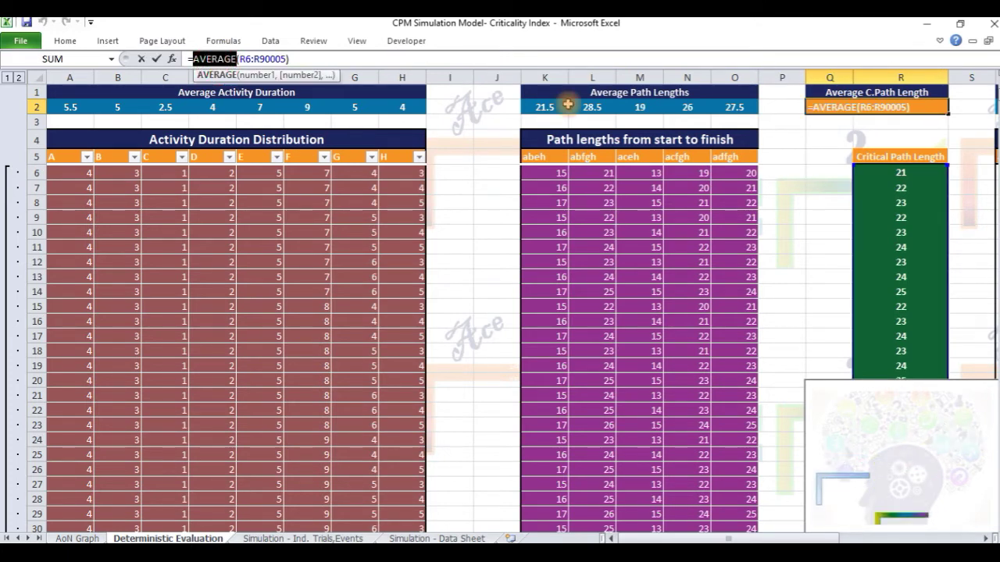
left_click(903, 215)
key("ctrl+Down")
key("Up")
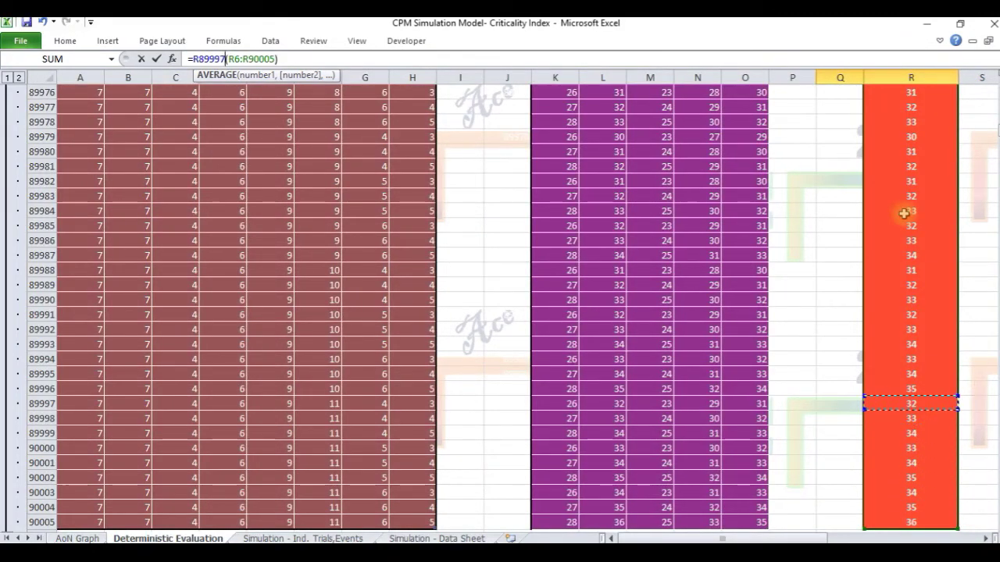
key("Escape")
key("Up")
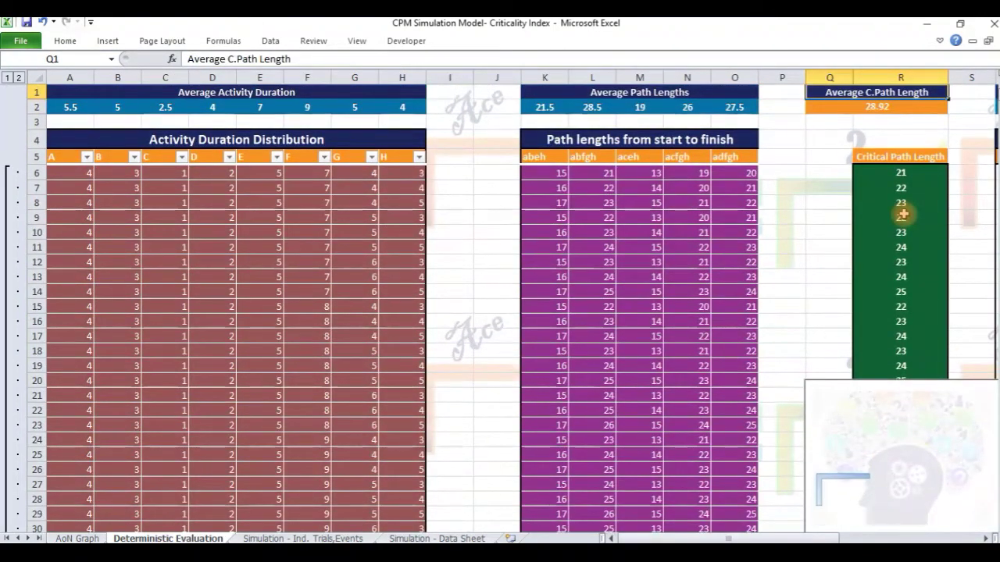
Go from the critical path length in R6 to the "Is the path critical?" table and select its heading.
left_click(895, 170)
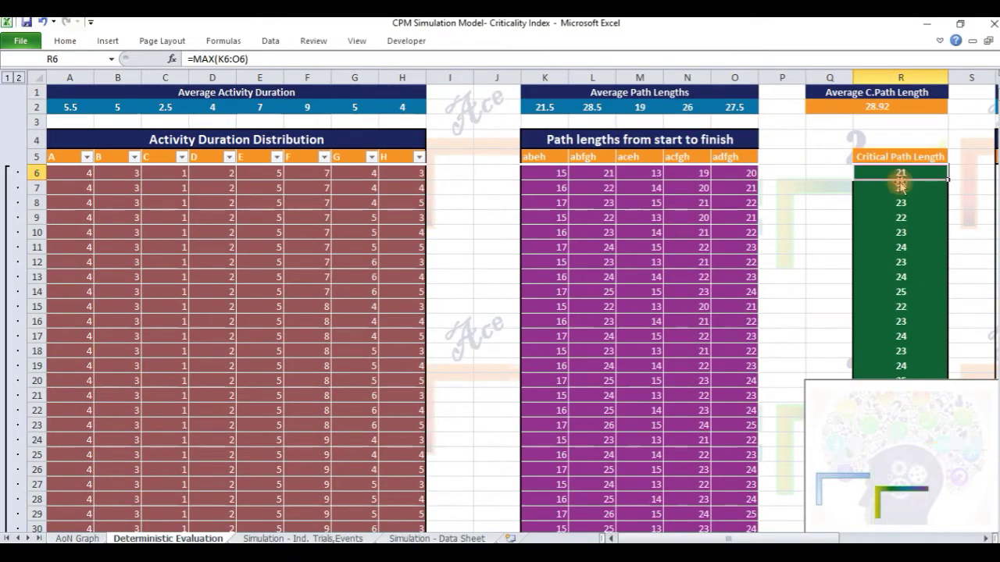
key("Right")
key("Right")
key("Right")
key("Right")
key("Right")
key("Right")
key("Right")
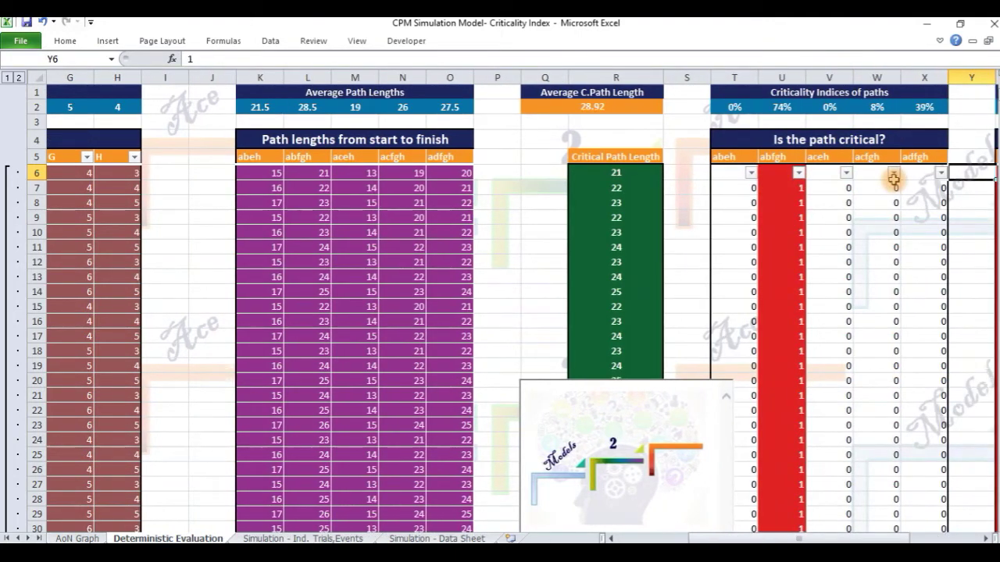
left_click(741, 139)
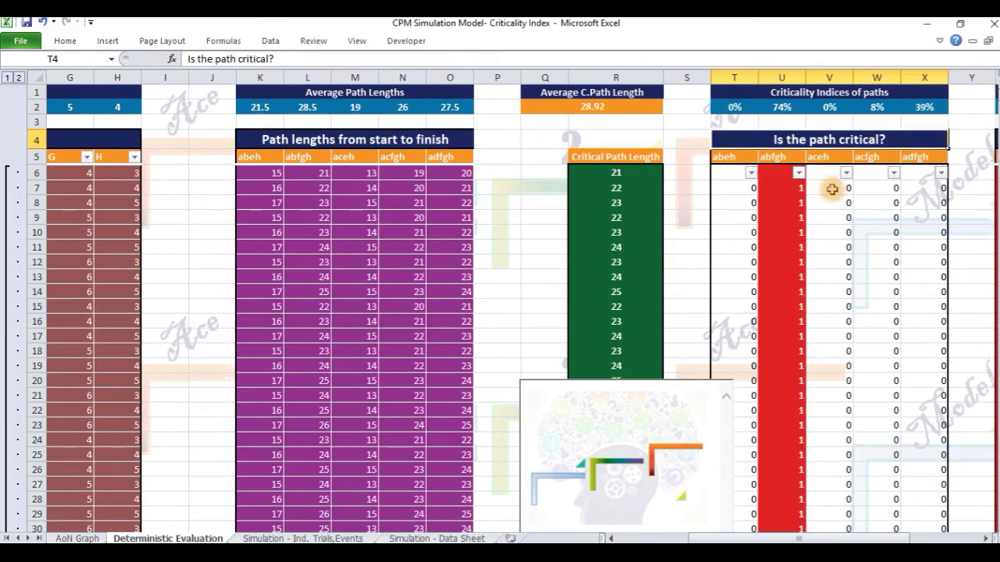
Examine the path headings T5:X5, the critical-path check in U7 against R7, and the flags U7:U20 for path abfgh.
left_click_drag(921, 161, 750, 167)
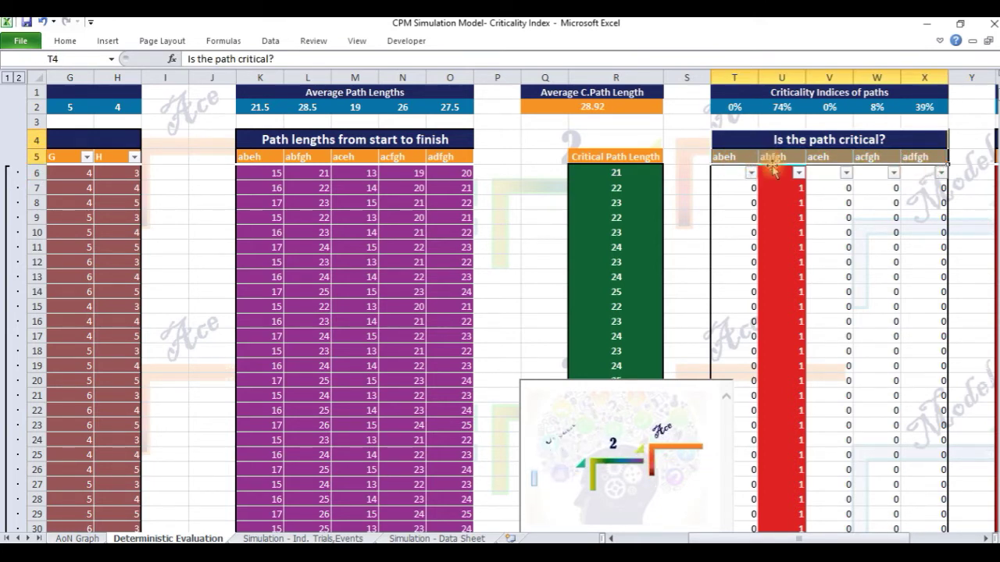
left_click(773, 186)
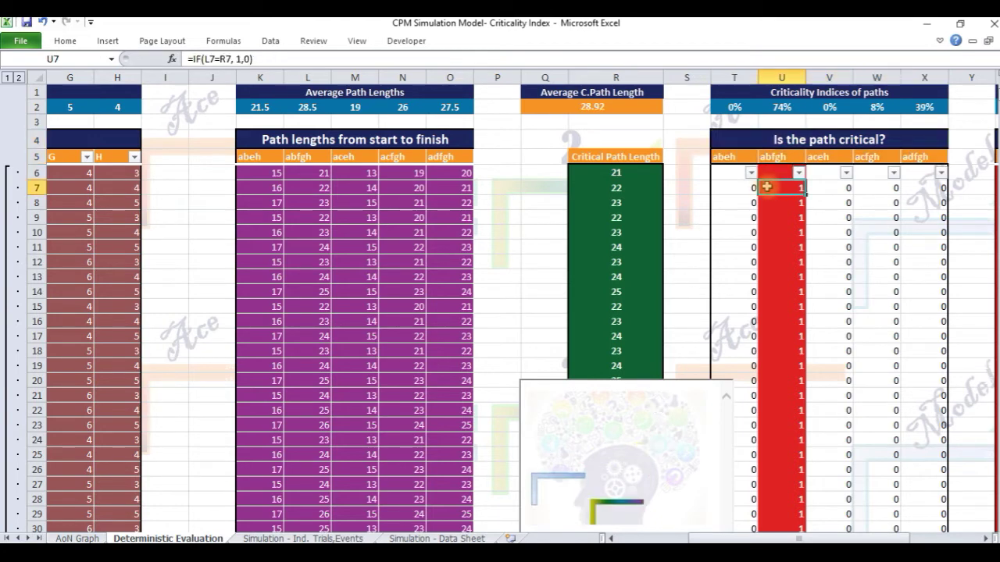
left_click(631, 189)
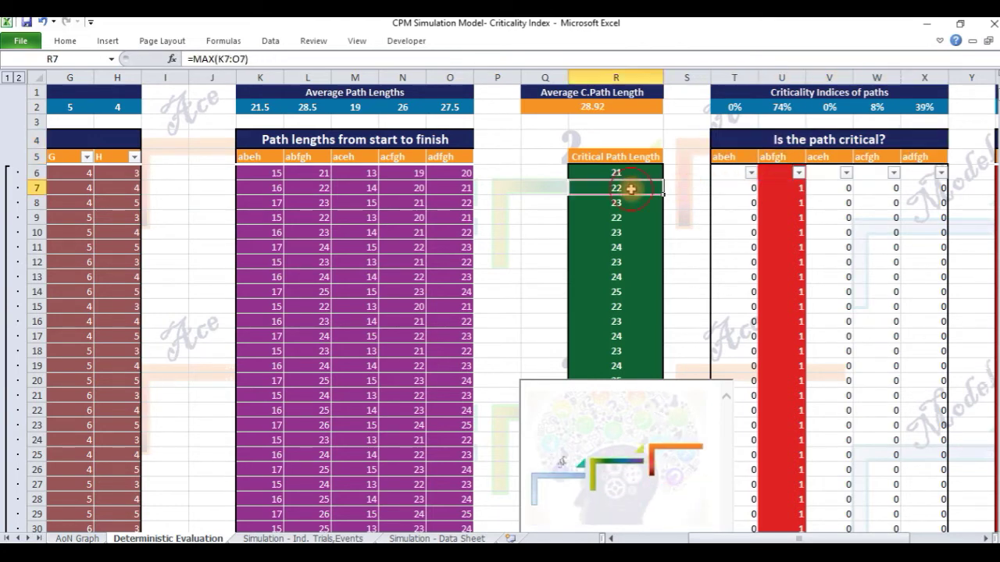
left_click(780, 188)
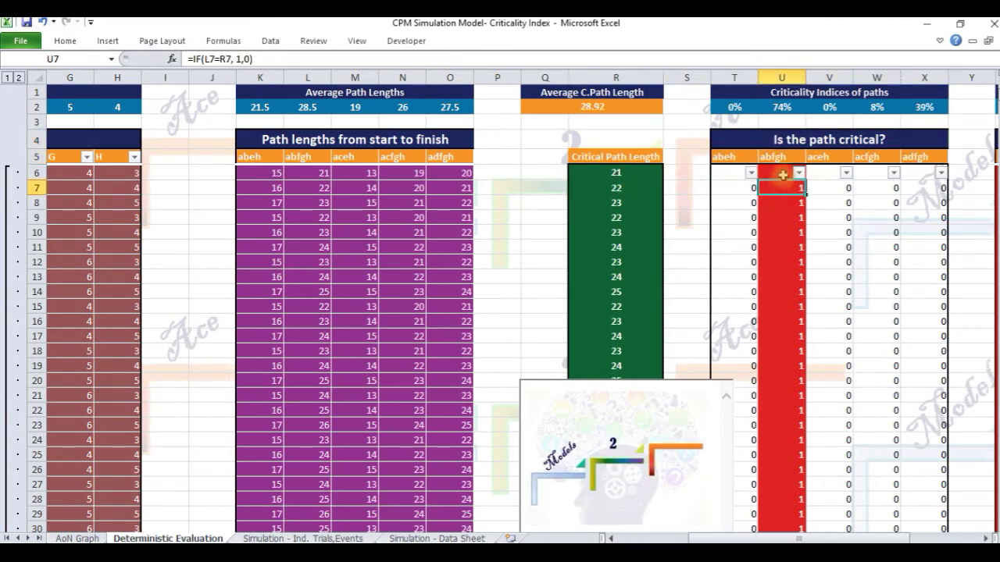
left_click(781, 376, "shift")
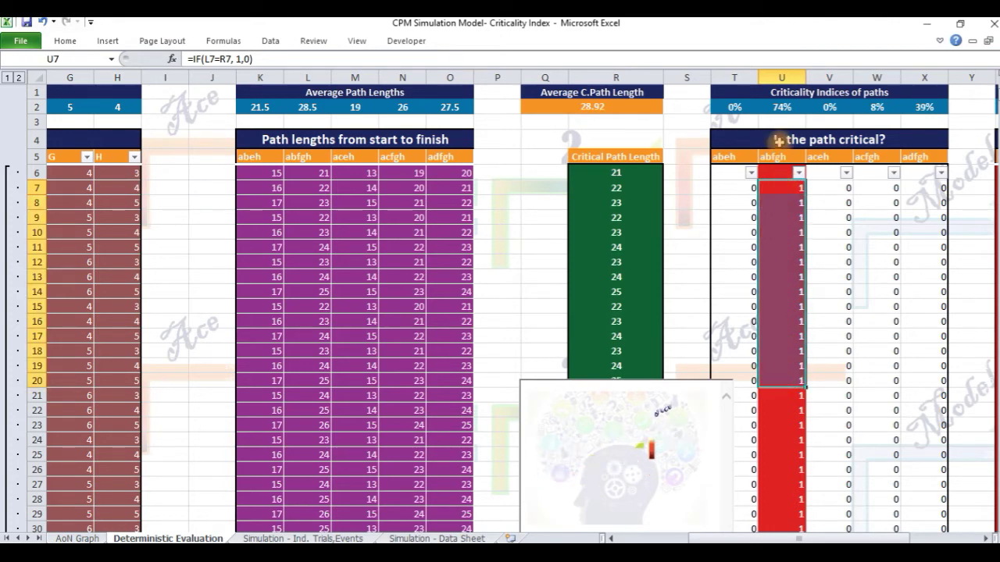
left_click(922, 159)
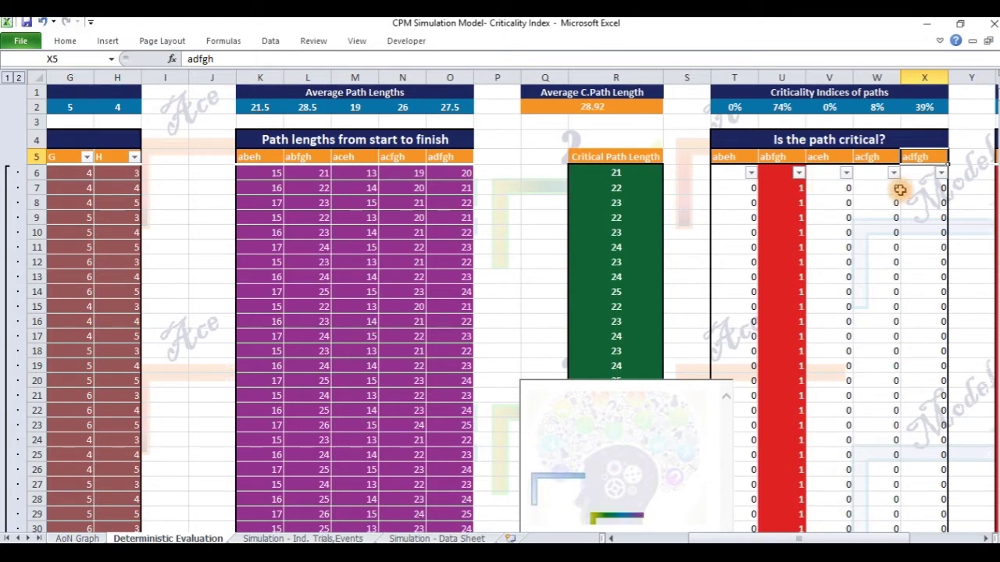
Go from the path table to the "Activity on critical path?" table and select its heading with the activity labels Z5:AE5.
left_click(950, 187)
key("Right")
key("Right")
key("Right")
key("Right")
key("Right")
key("Right")
key("Right")
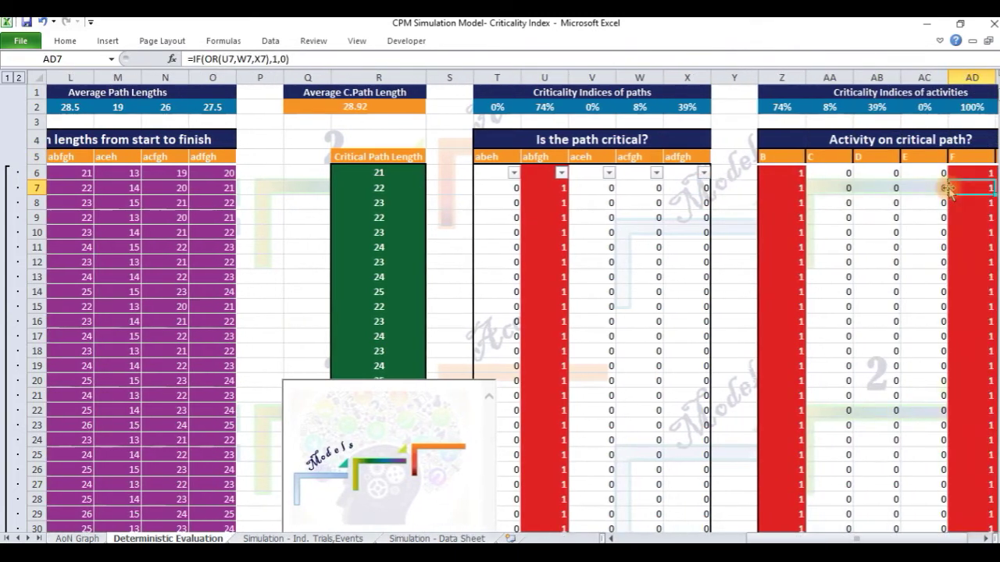
left_click(689, 140)
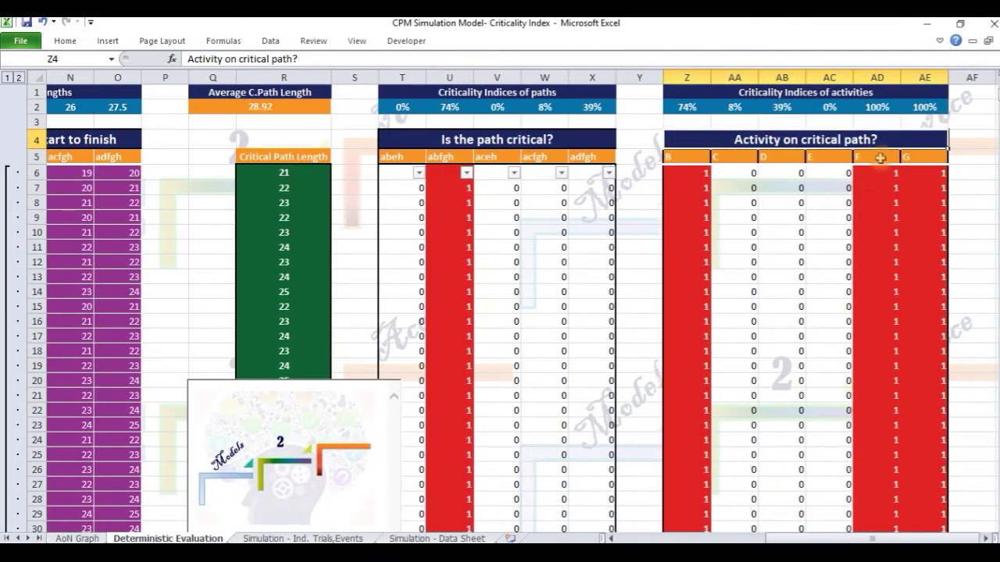
left_click(898, 158, "shift")
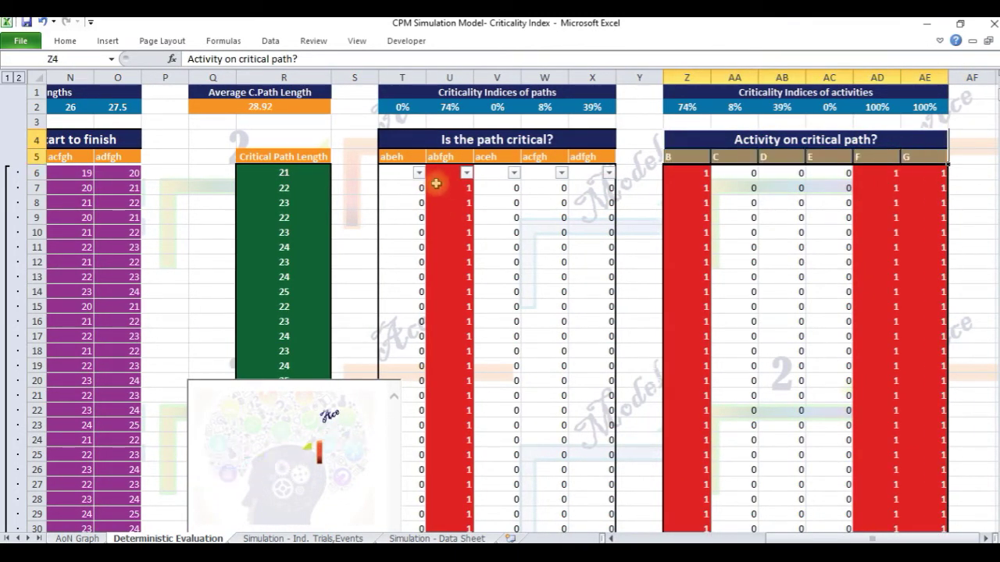
Compare the path heading abfgh in U5 with activity B's formula in Z6 and the activity flags in Z6:AE6.
left_click(439, 158)
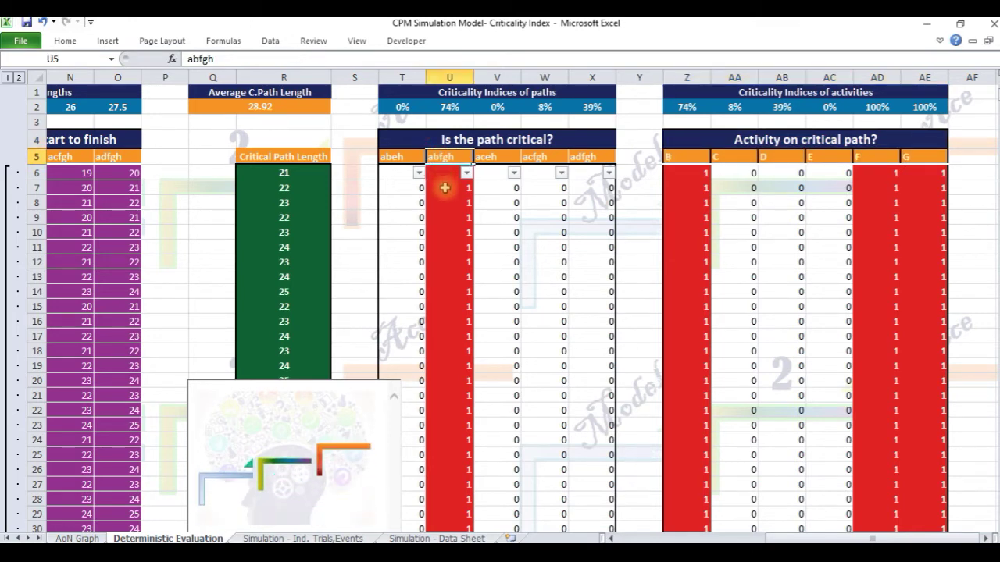
left_click(680, 175)
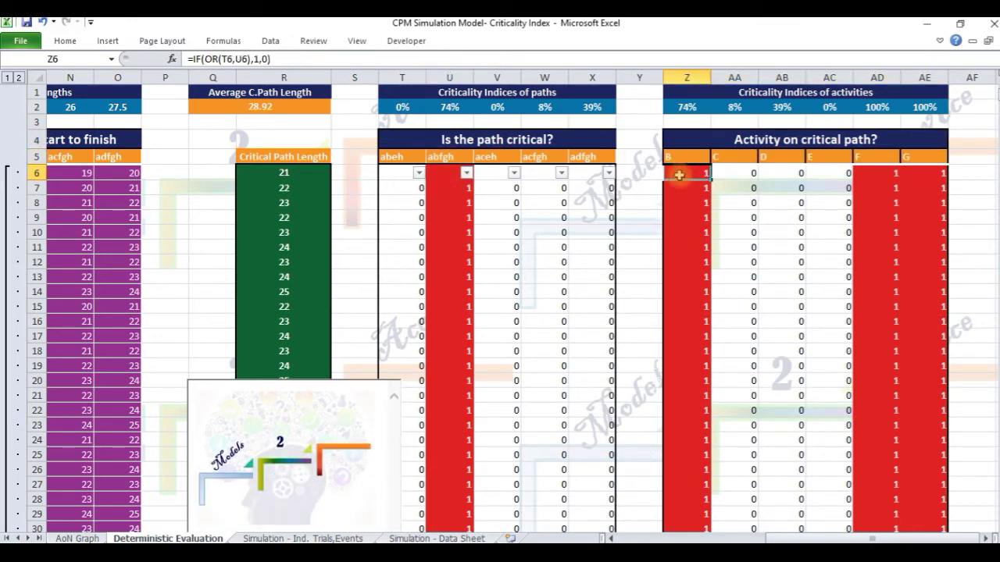
left_click(887, 175, "shift")
left_click(913, 173, "shift")
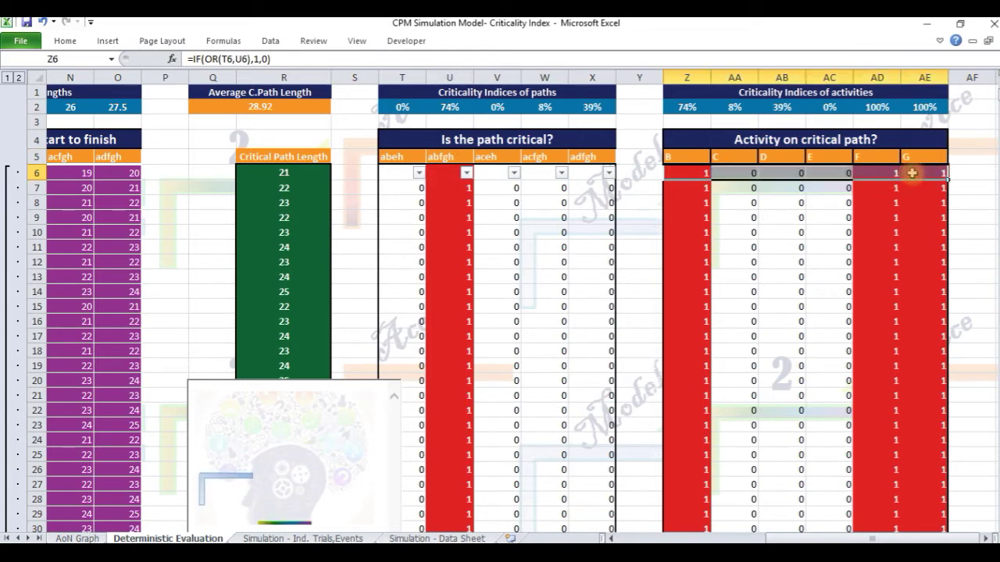
Review the criticality indices of the activities in Z2:AE2 and of the paths in T2:X2.
left_click_drag(691, 109, 912, 110)
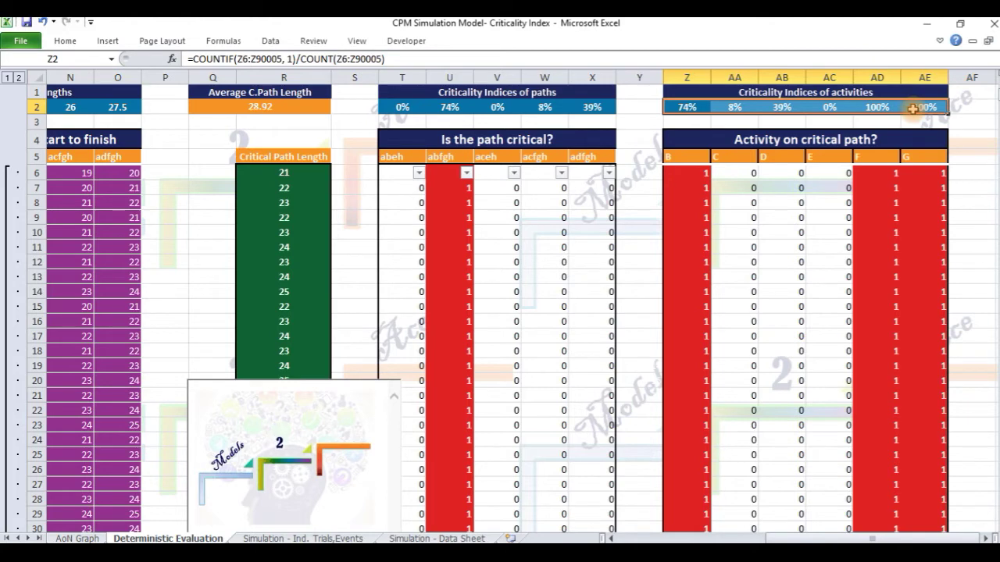
left_click(404, 106)
left_click(600, 107, "shift")
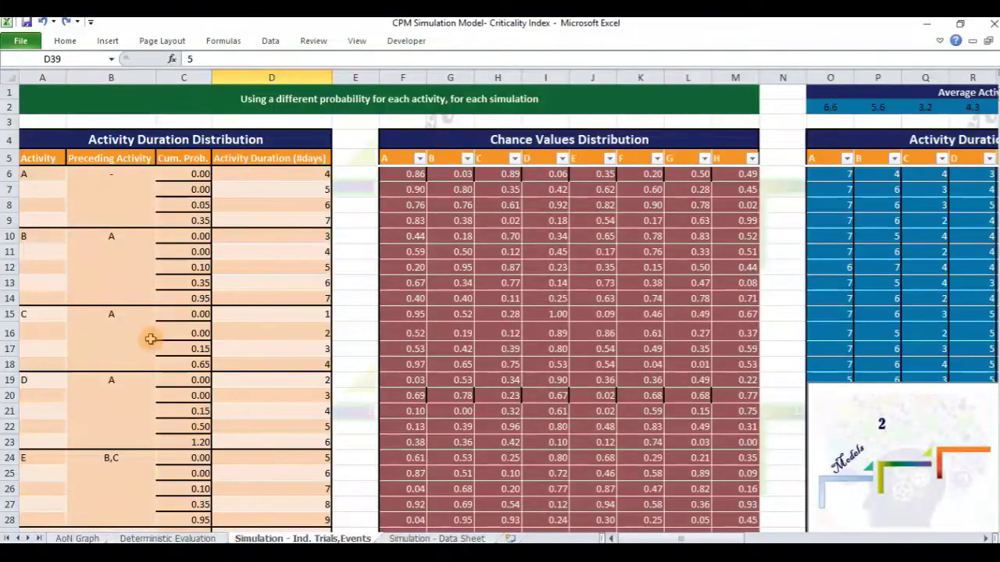
On the Simulation - Ind. Trials,Events sheet, review the Activity Duration Distribution table's activity, predecessor and duration columns and activity A's durations D6:D9.
left_click(28, 138)
key("ctrl+a")
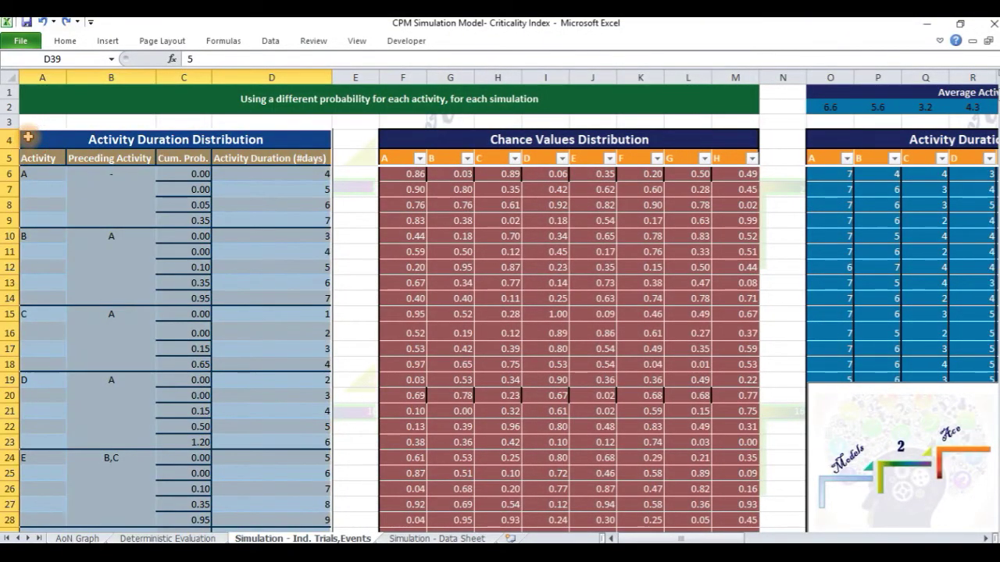
left_click(43, 75)
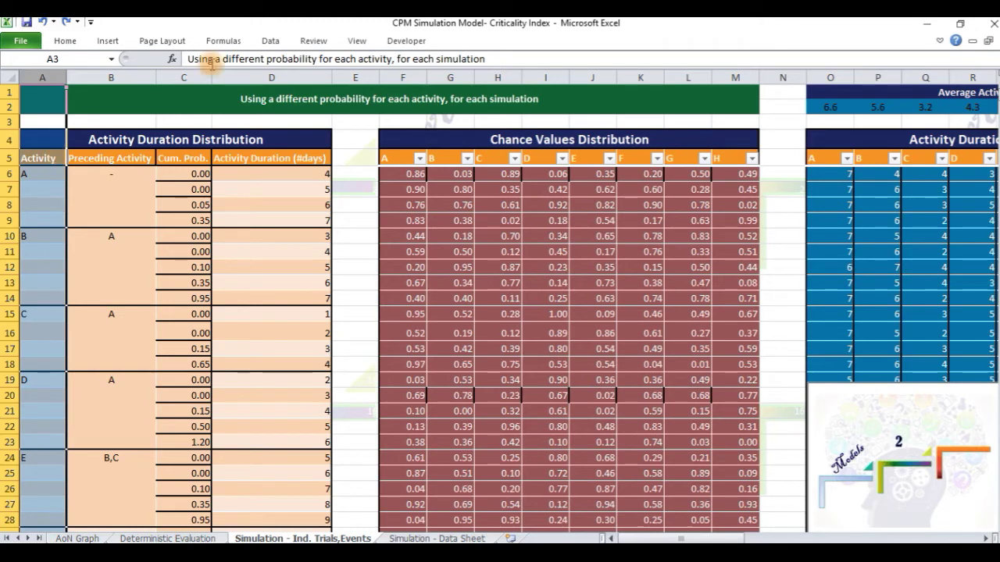
left_click(110, 76)
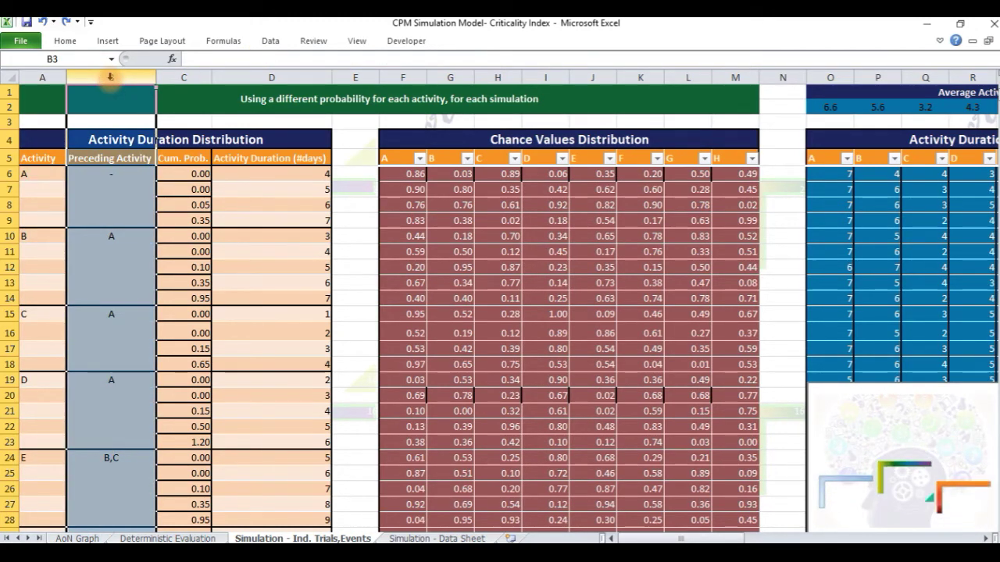
left_click(259, 76)
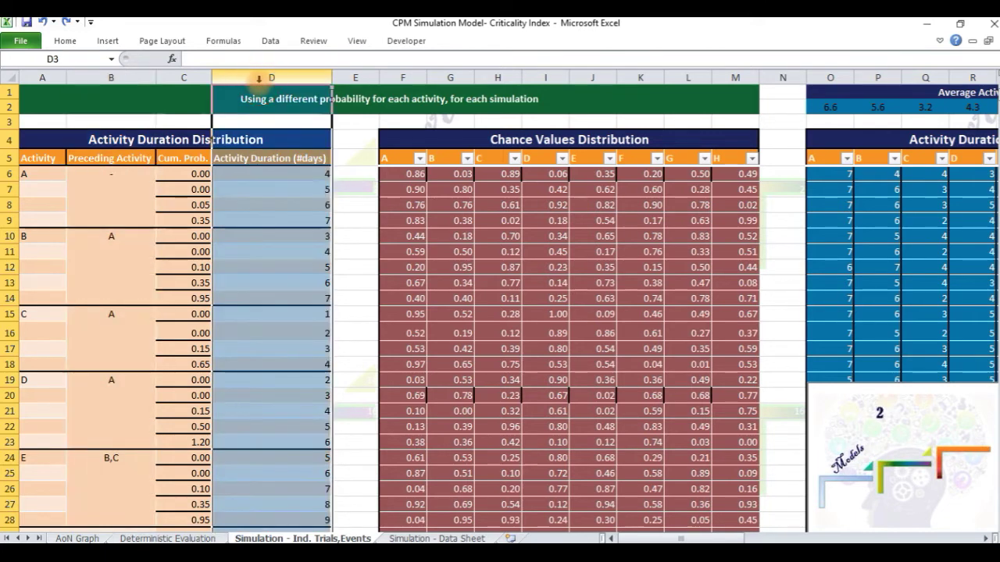
left_click_drag(249, 173, 248, 219)
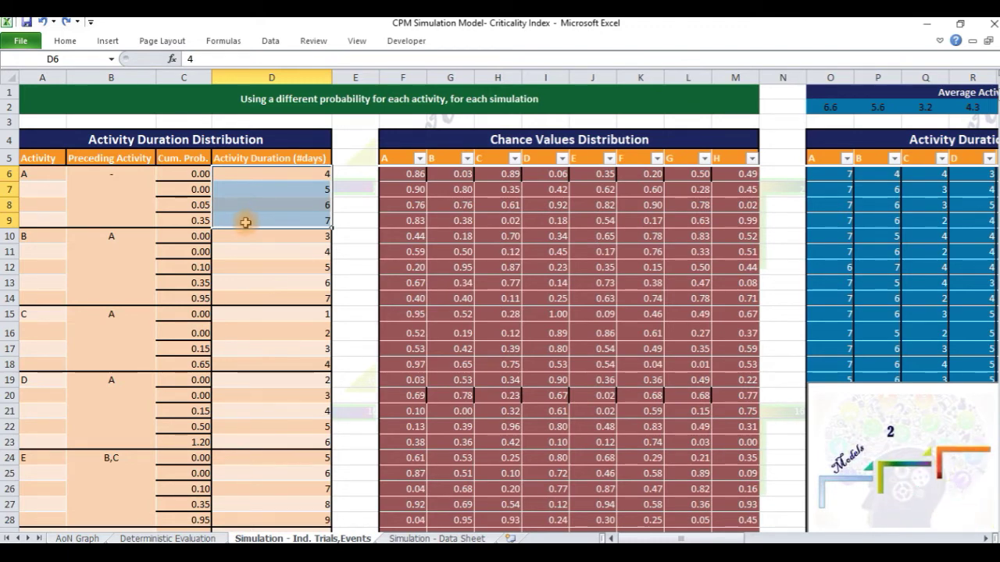
Examine row 6 and the formula in M6, extending the selection across the chance values from F6:M6 down to row 1004.
left_click(16, 174)
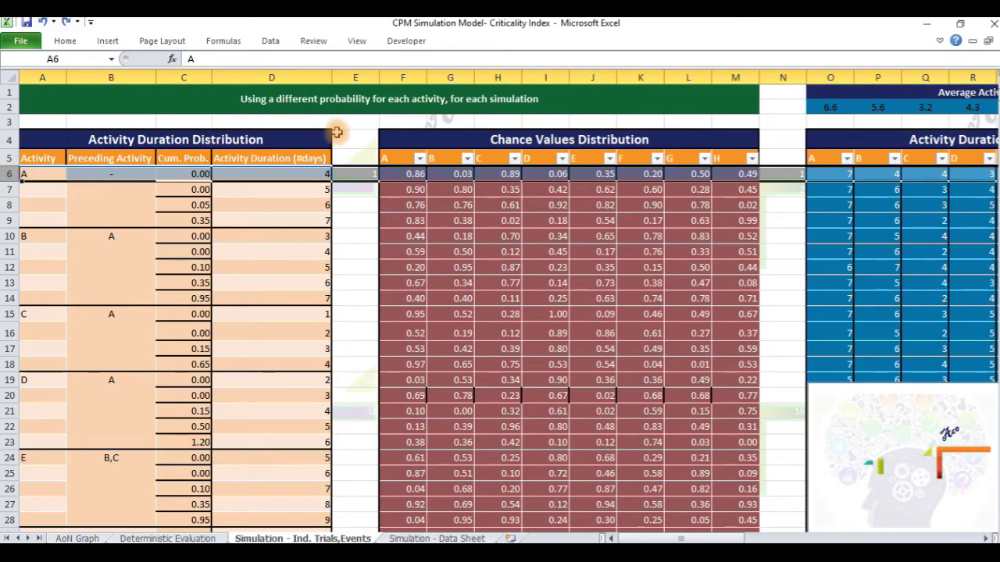
left_click(733, 173)
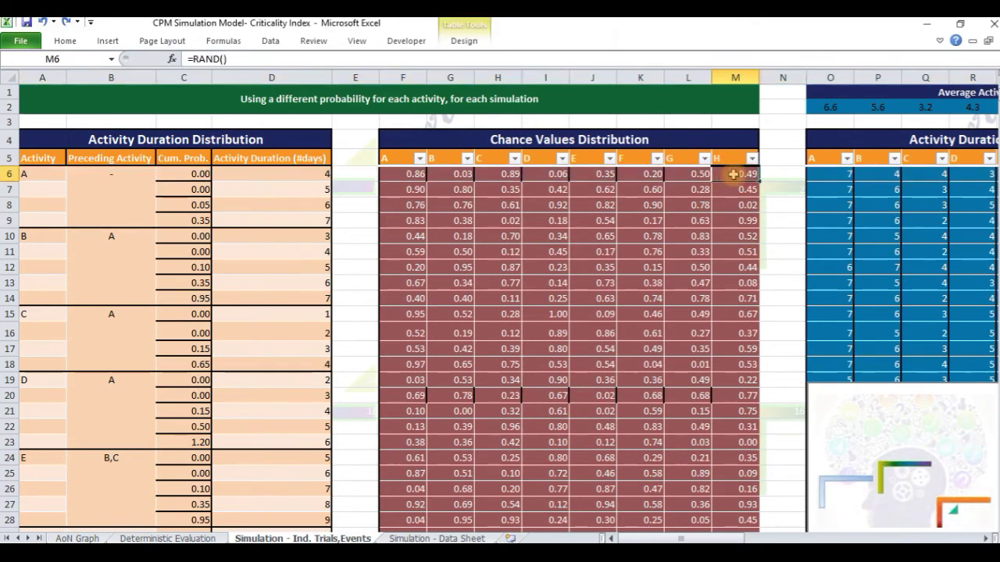
key("ctrl+shift+Left")
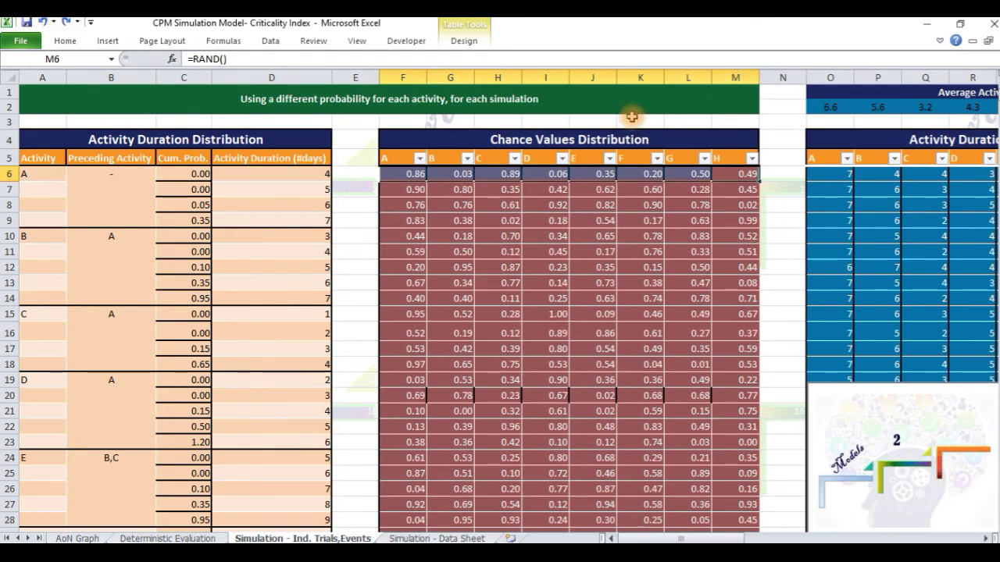
key("ctrl+shift+Down")
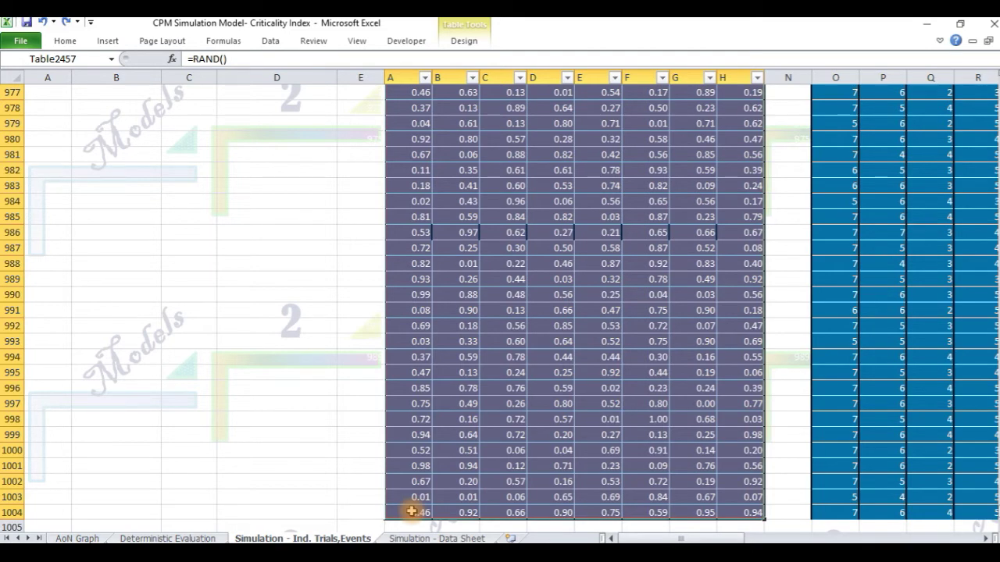
Review the trial numbers in column E from E1004 up to the first trial, plus the chance value formulas in G6 and H6.
left_click(372, 511)
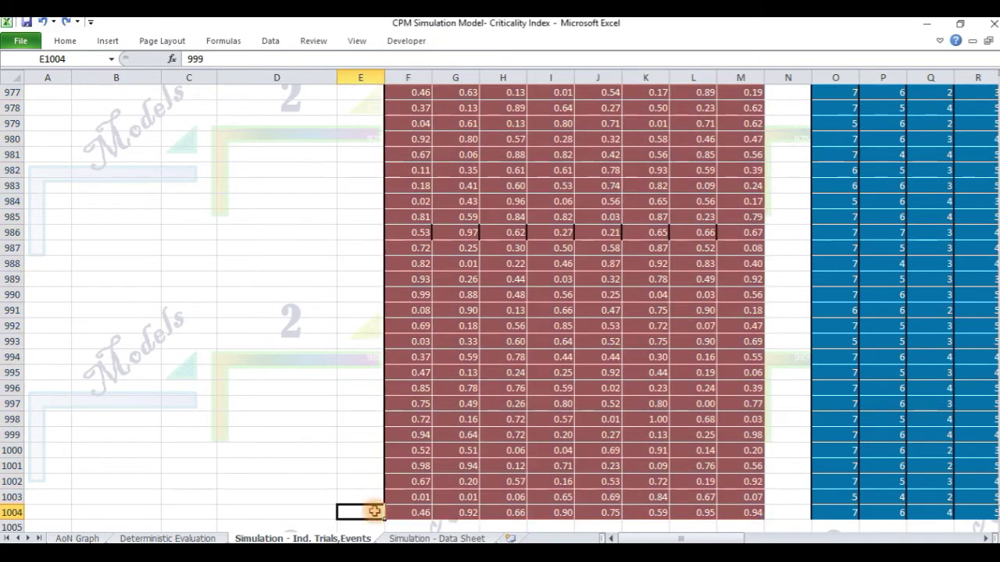
key("ctrl+shift+Up")
key("shift+Up")
key("shift+Up")
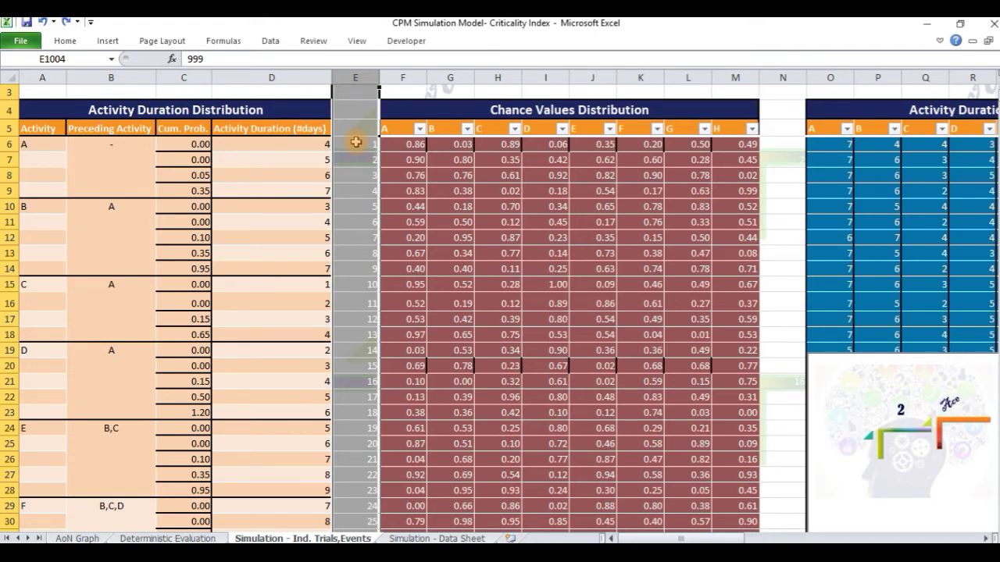
left_click(454, 146)
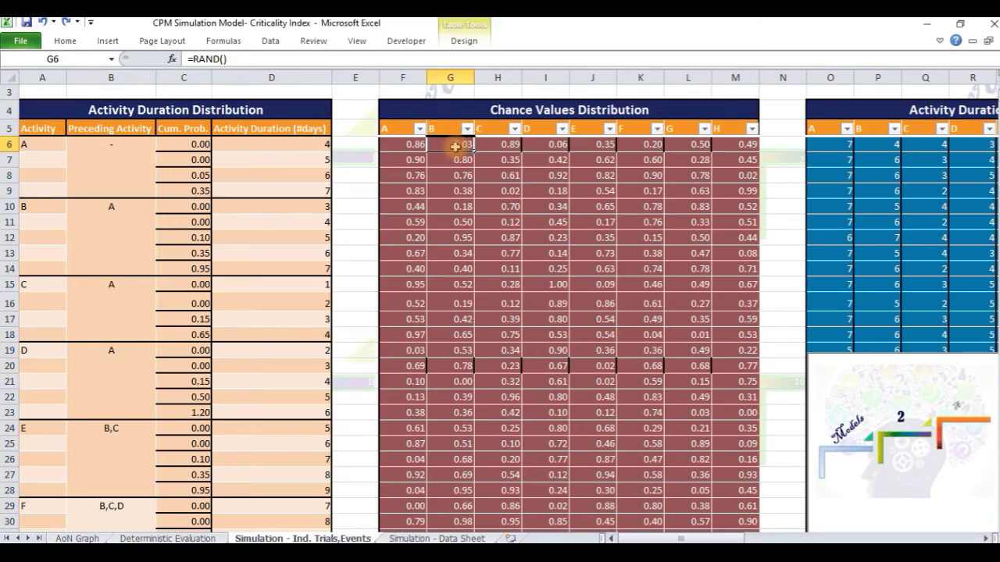
left_click(486, 146)
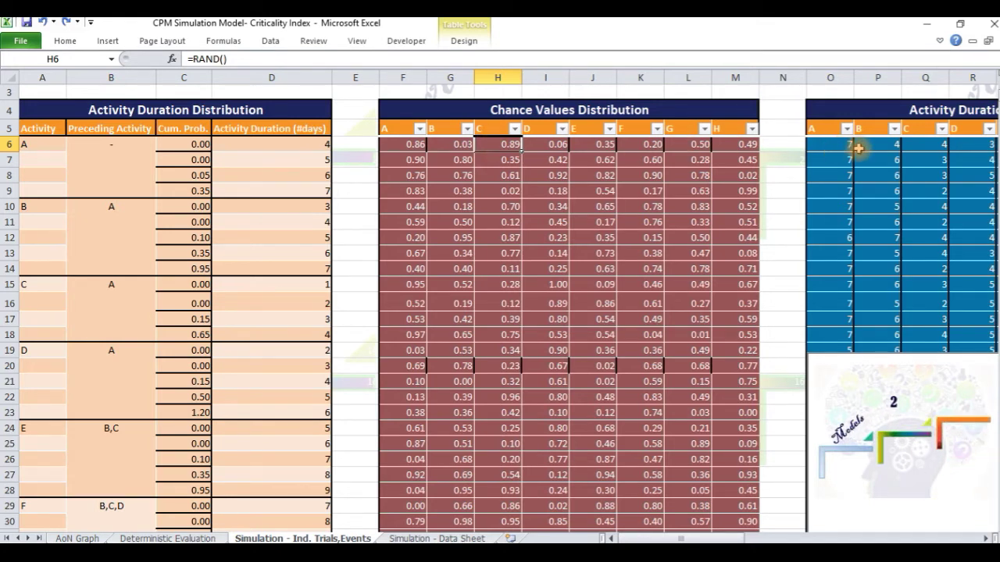
Step through the duration lookup formulas for activities A to G in O6:U6.
left_click(835, 147)
key("Right")
key("Right")
key("Right")
key("Right")
key("Right")
key("Right")
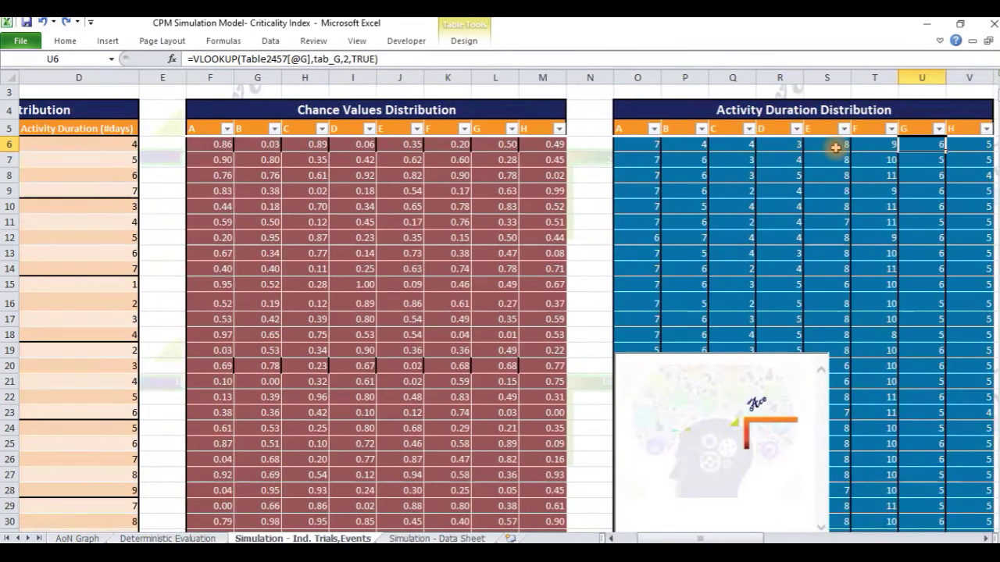
Select the simulated Activity Duration Distribution from its heading through the last rows and return to the Average Activity Duration heading.
left_click(677, 107)
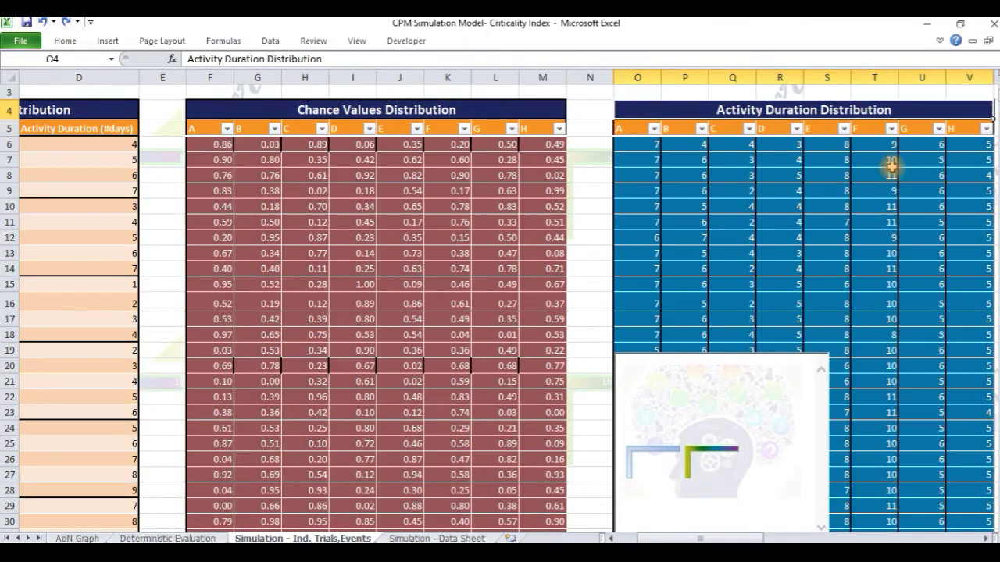
left_click(966, 141, "shift")
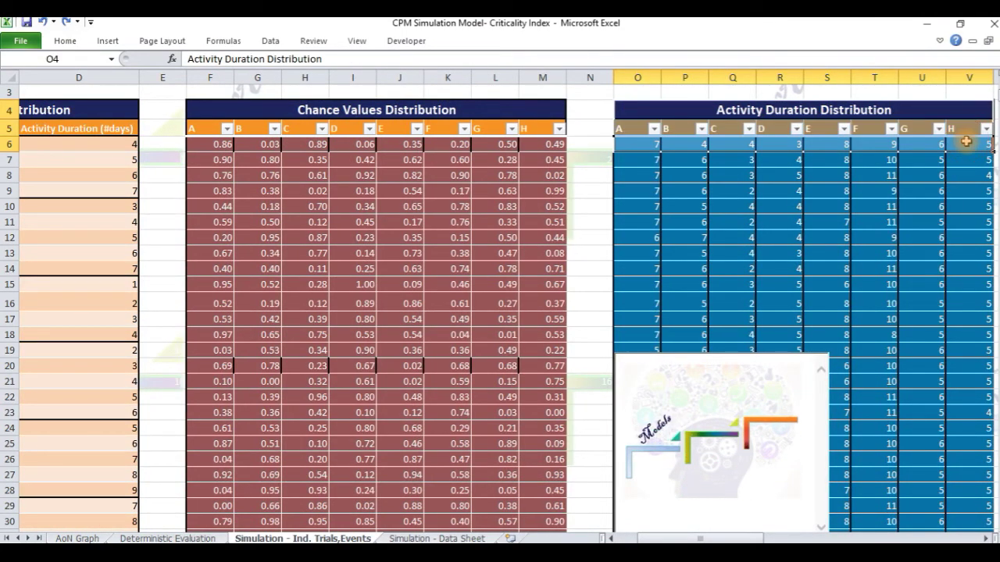
key("ctrl+shift+Down")
key("ctrl+Up")
key("Up")
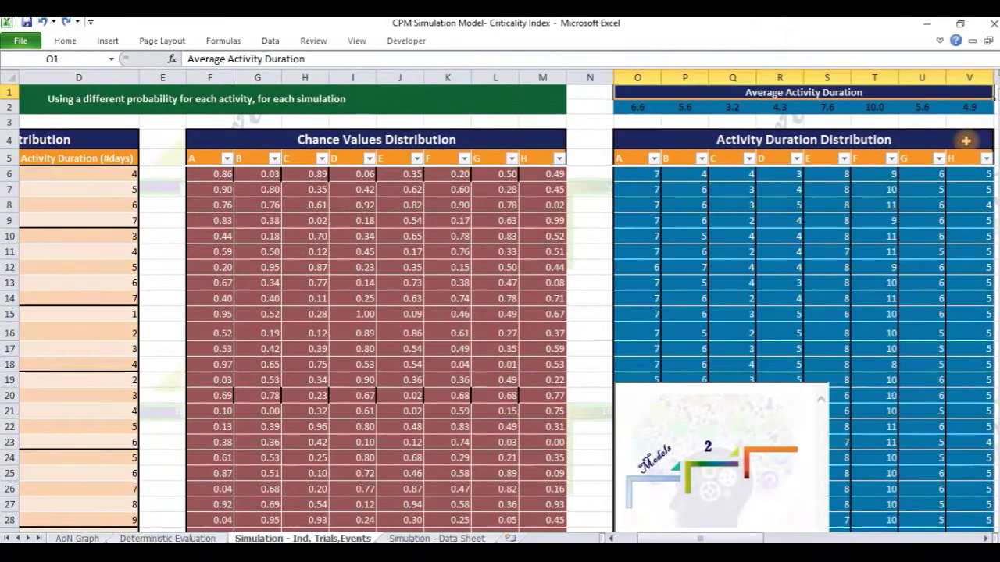
Compare activity A's lookup formula in O6 with the matching duration in D9 of the source distribution table.
left_click(669, 143)
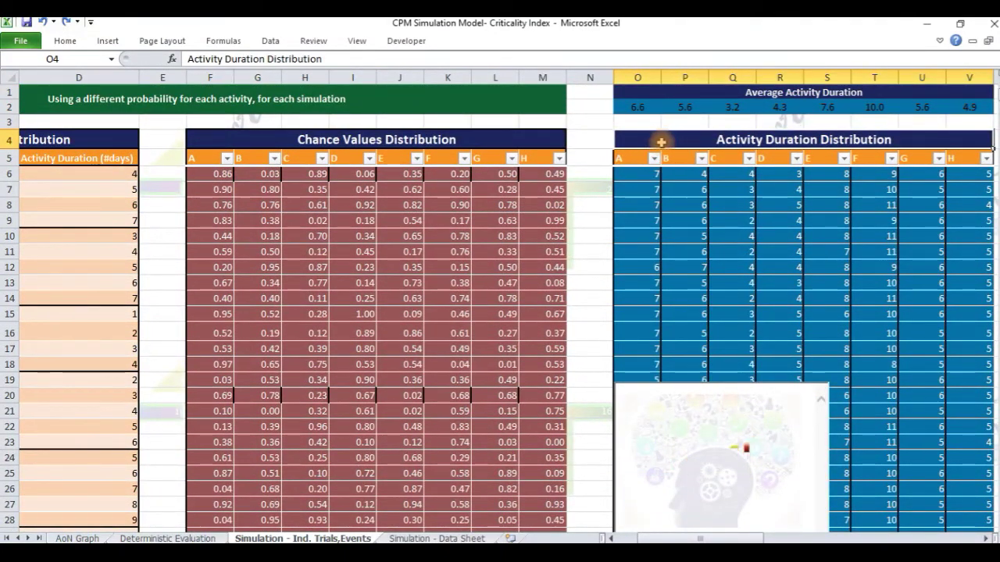
left_click(632, 174)
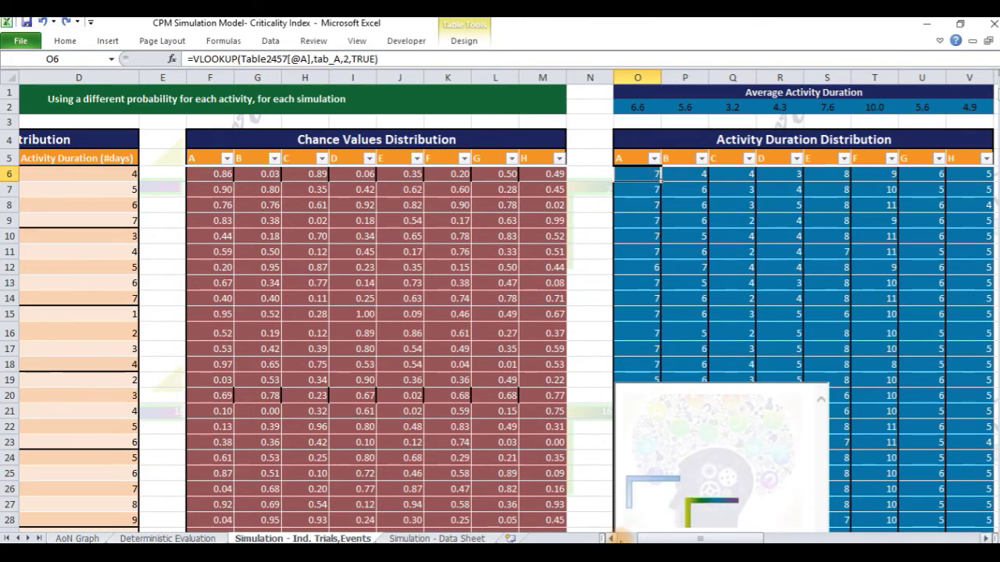
scroll(500, 312, "left", 1)
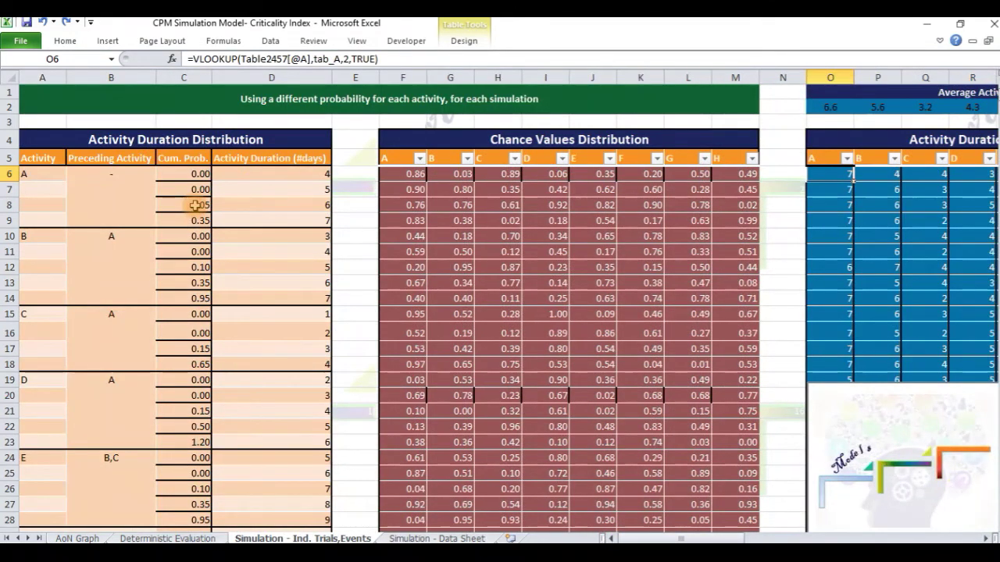
left_click(254, 222)
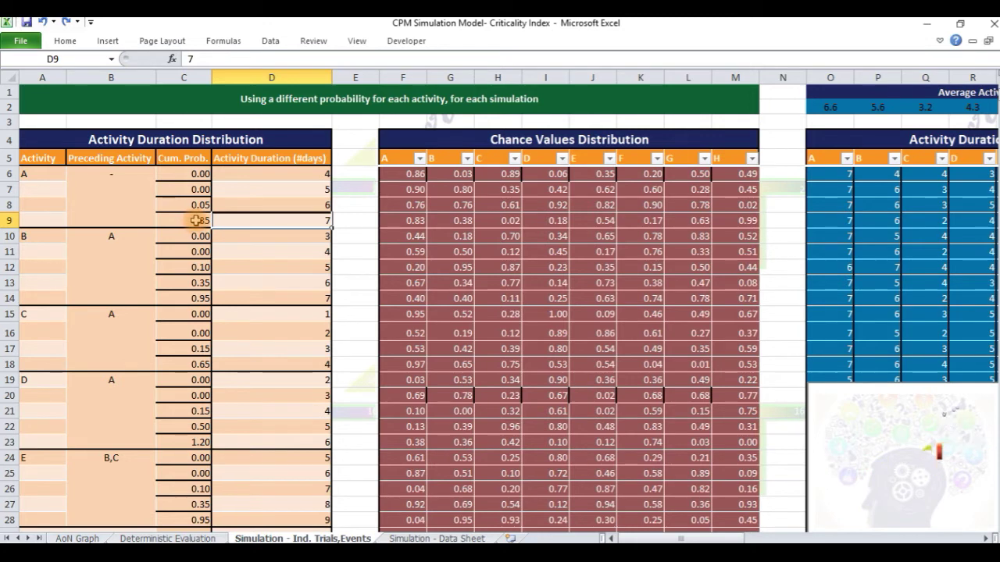
Compare activity A's cumulative probability and duration in C9:D9 with its simulated duration in O6.
left_click_drag(196, 220, 223, 220)
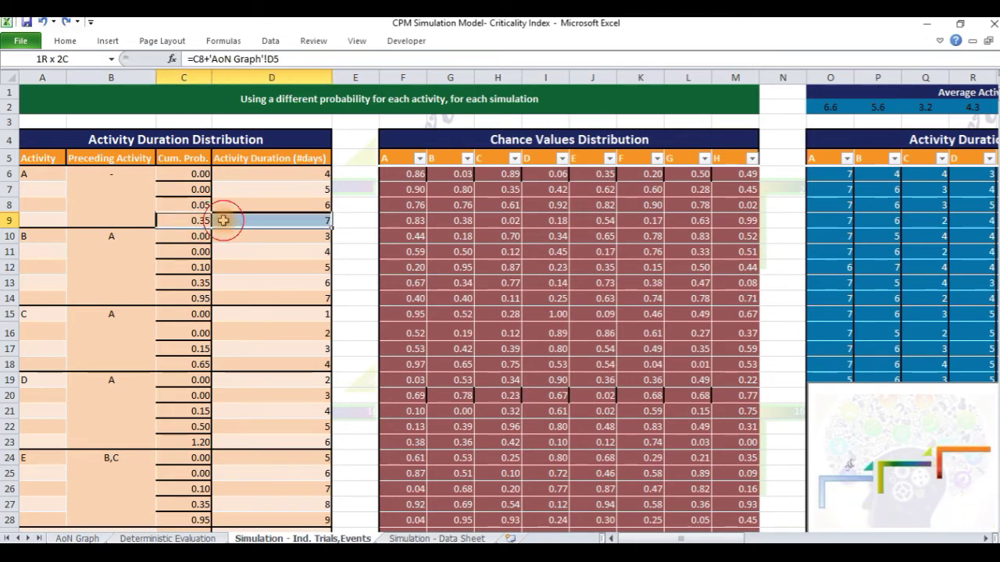
left_click(830, 173)
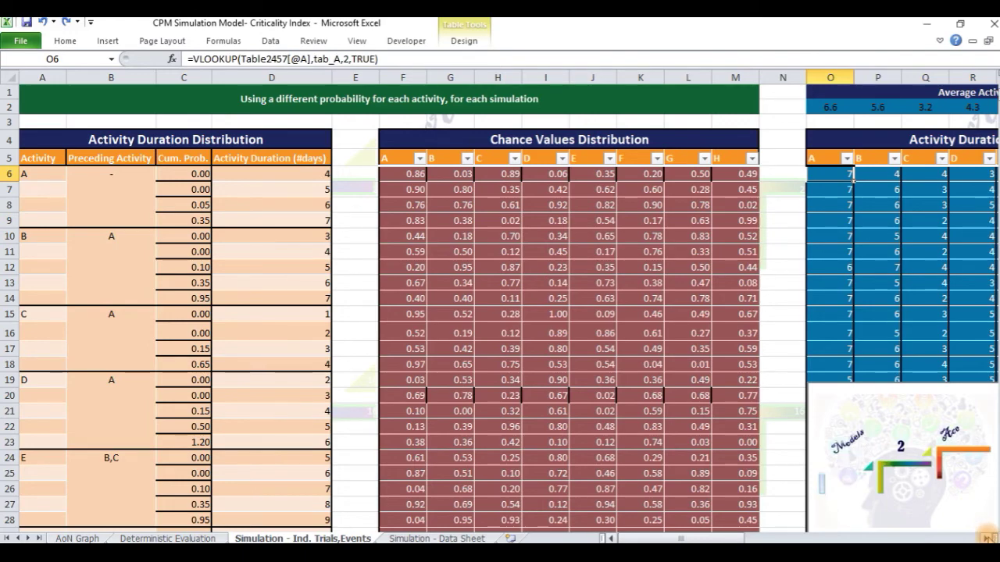
Select the simulated durations of activities A to H from O6 through the last trial, plus the Average Activity Duration block in O1:V2.
left_click(987, 538)
left_click(987, 539)
left_click(987, 538)
left_click(987, 538)
left_click(986, 538)
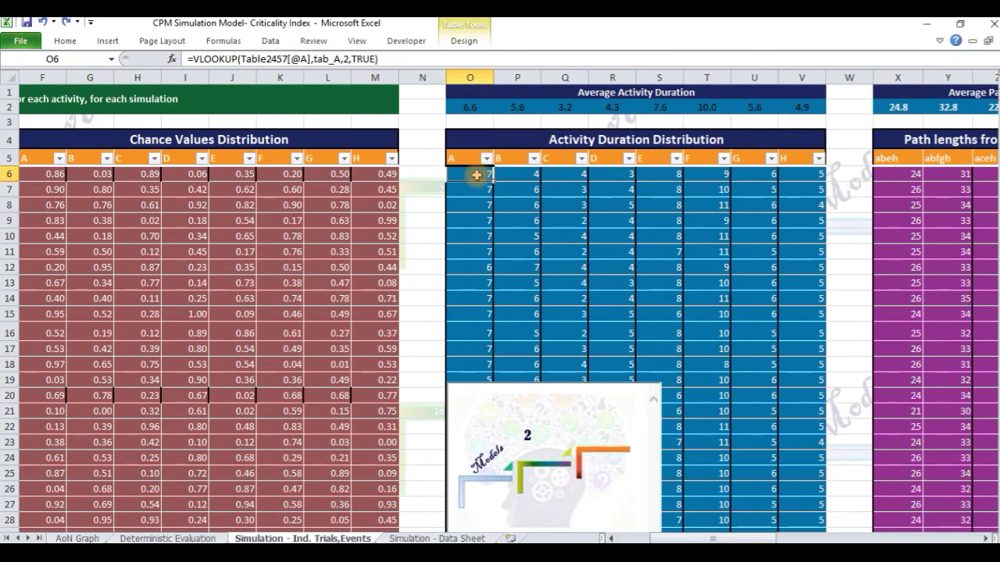
left_click(795, 176, "shift")
key("ctrl+shift+Down")
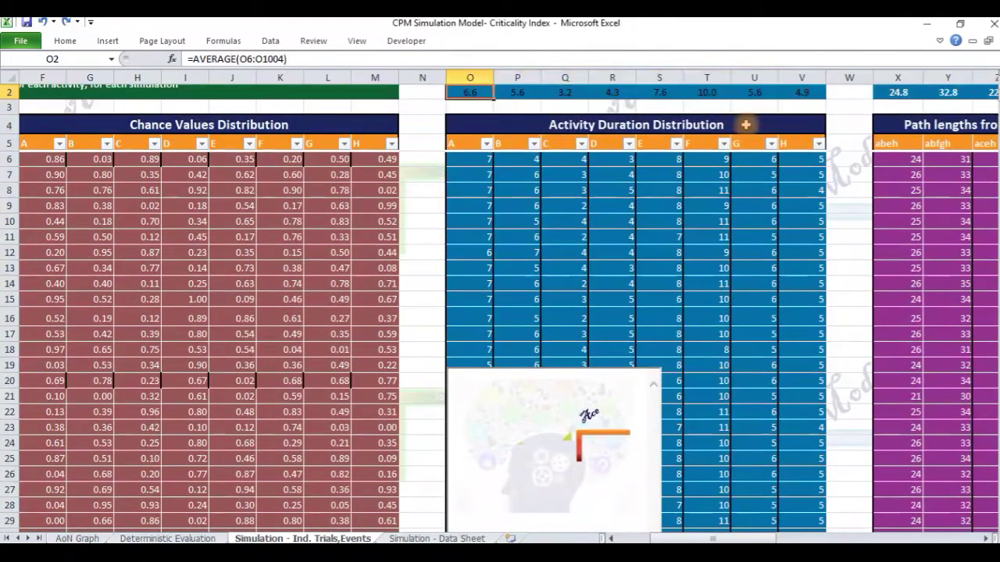
left_click_drag(792, 92, 791, 93)
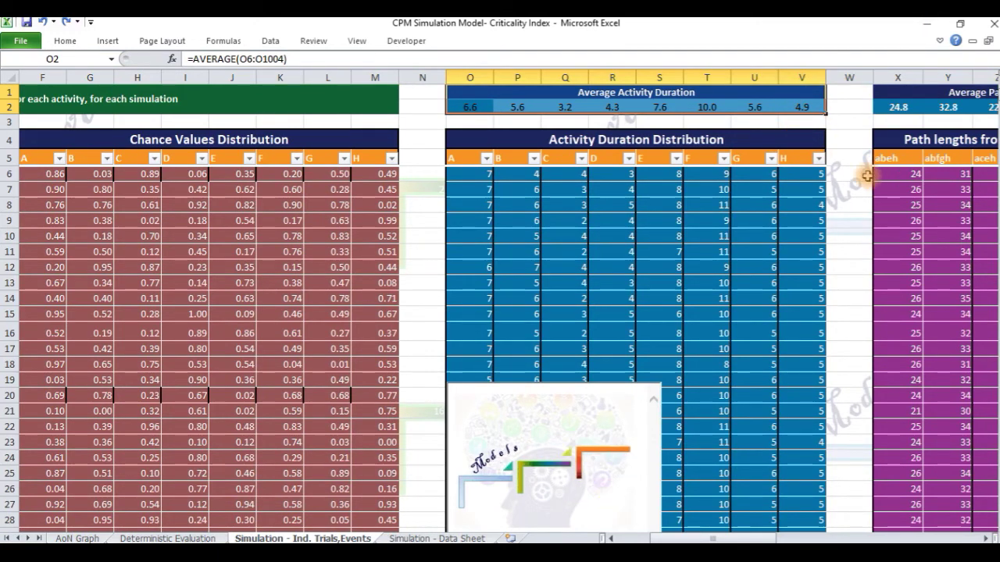
Step through the first trial's path length formulas in X6:AB6.
left_click(910, 178)
key("Right")
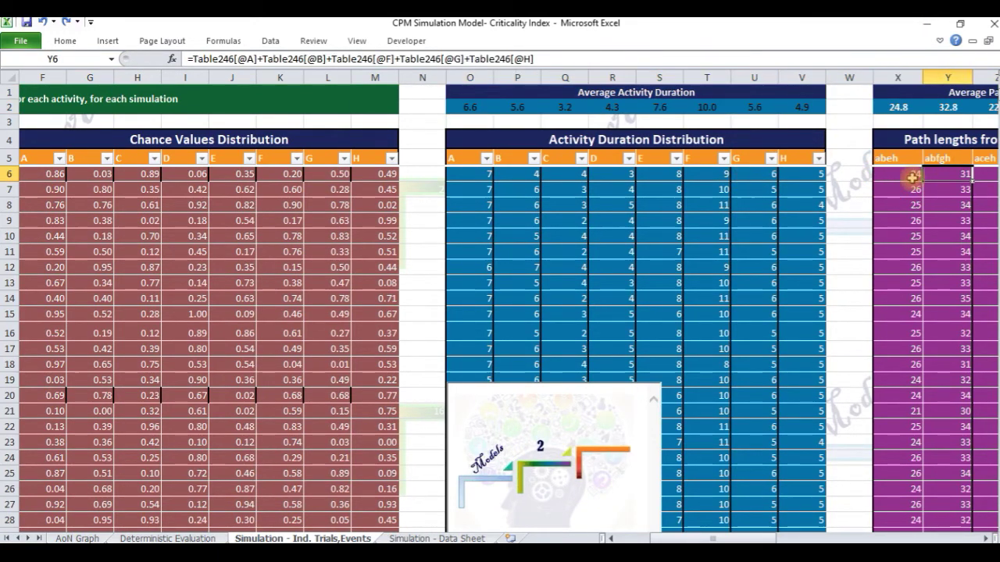
key("Right")
key("Right")
key("Right")
key("Right")
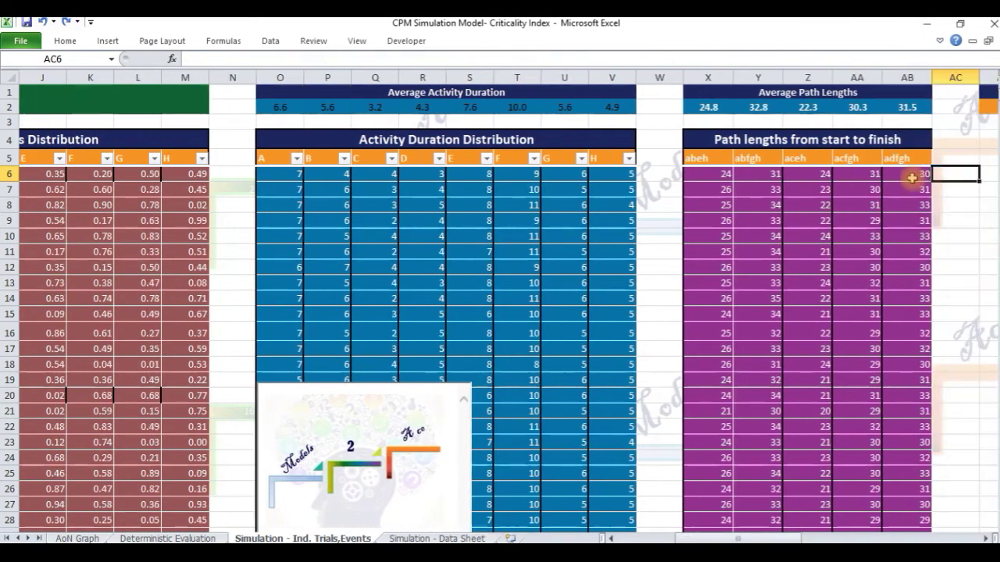
Highlight the path lengths heading with its path names, and the abeh and abfgh names individually.
left_click(705, 160)
key("Up")
key("shift+Down")
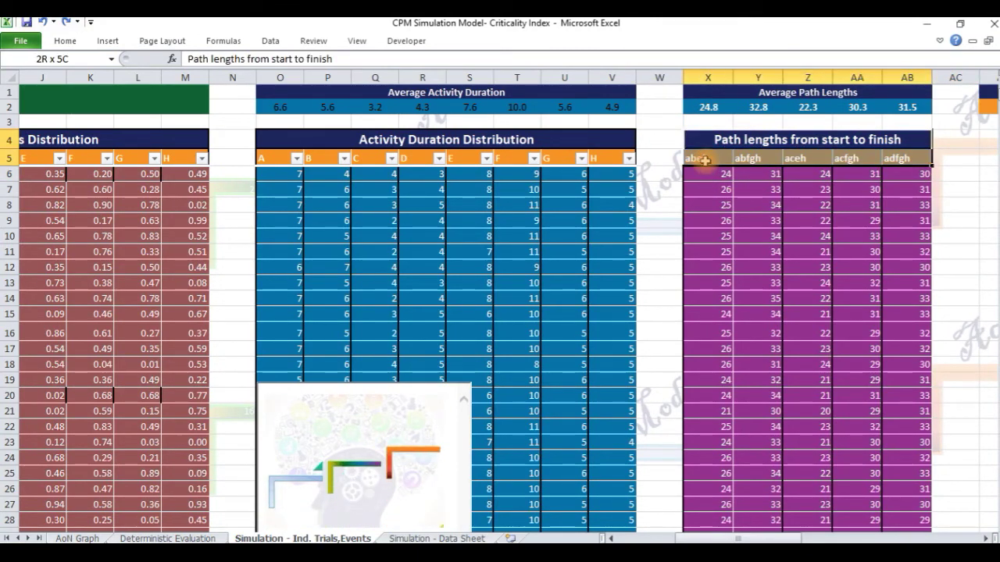
left_click(705, 161)
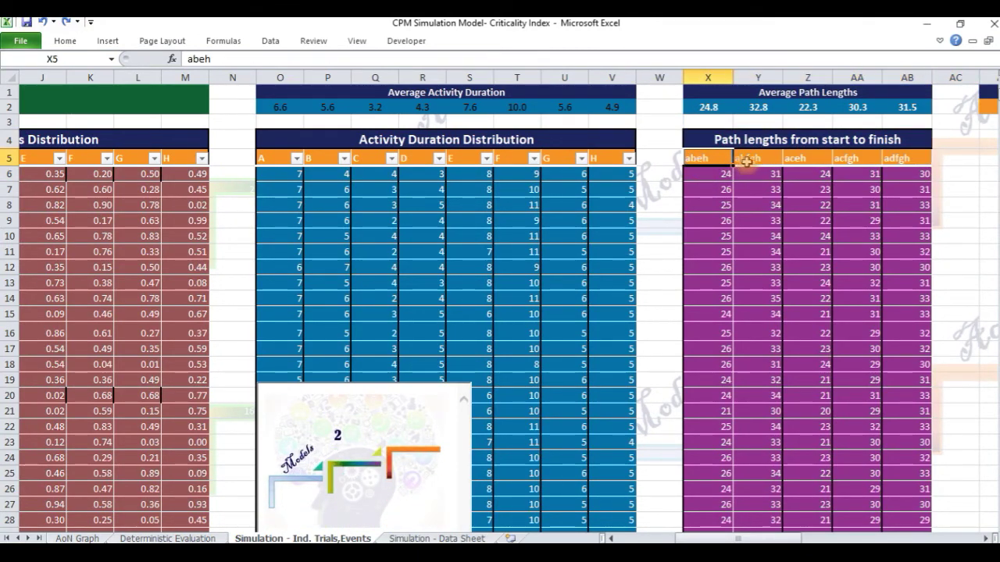
left_click(747, 161, "ctrl")
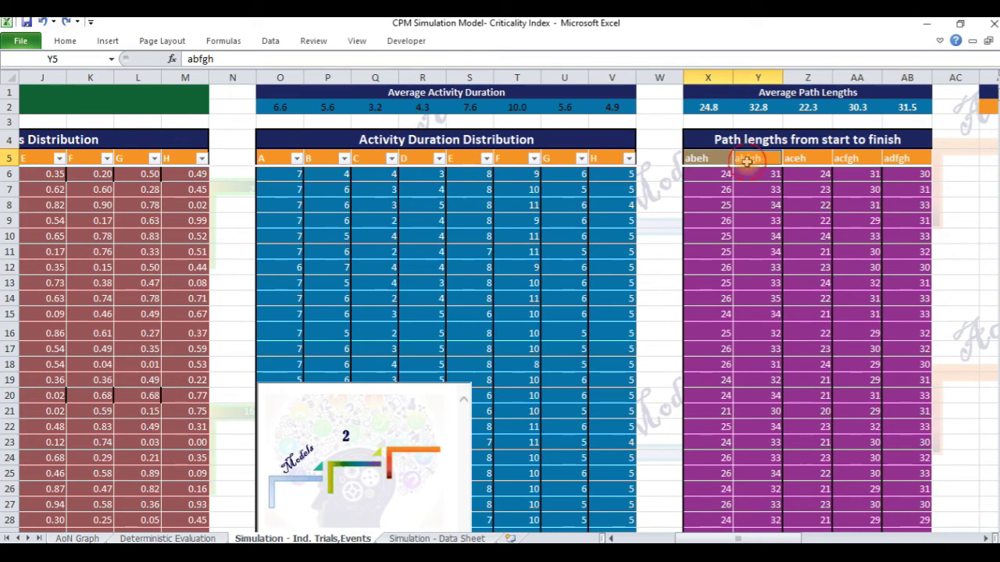
Highlight the five path names together with the first trial's lengths in X5:AB6, returning to AB6.
left_click(904, 179)
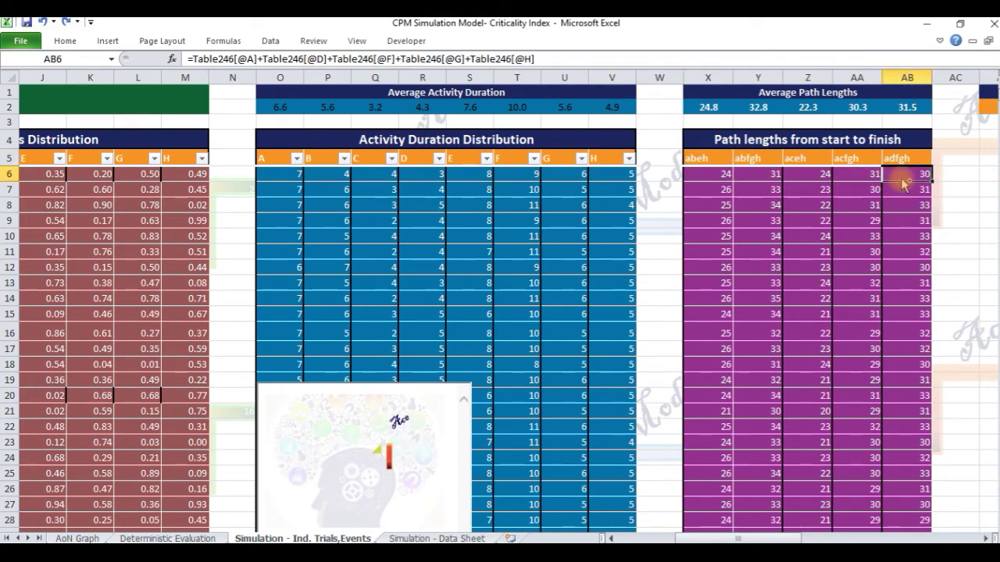
left_click(707, 175, "shift")
left_click(703, 158, "shift")
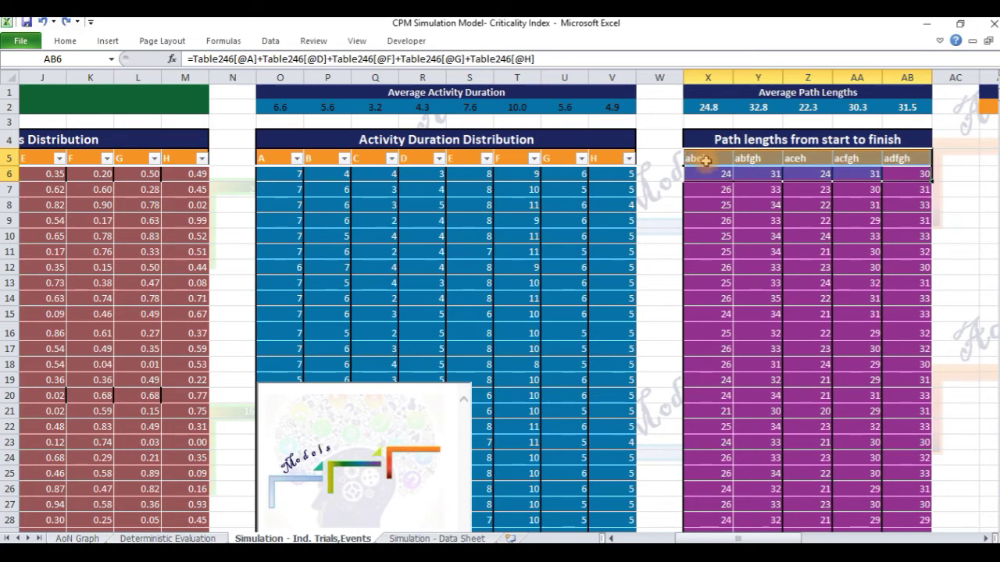
key("shift+Down")
key("shift+Right")
key("shift+Right")
key("shift+Right")
key("shift+Right")
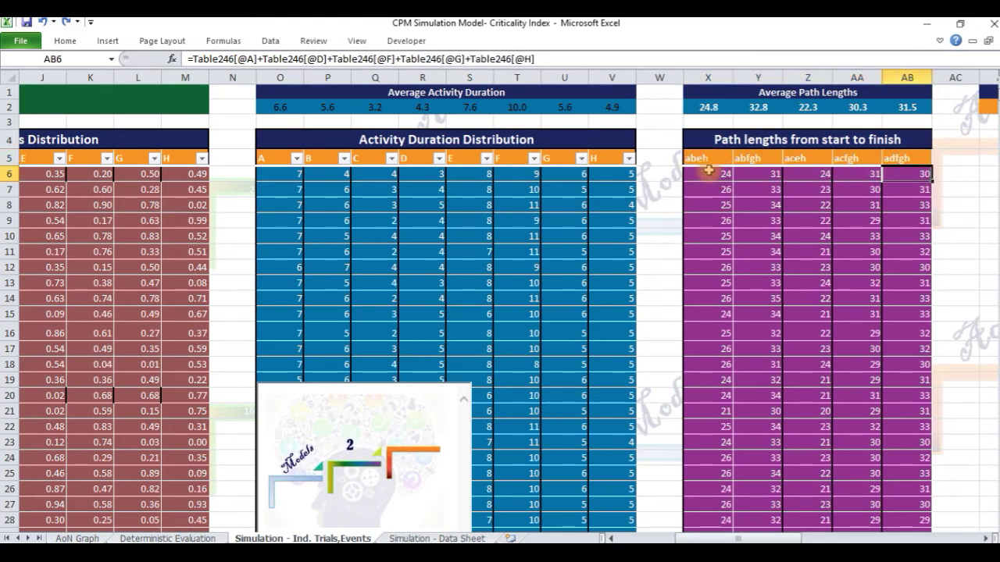
Review the average path lengths in X2:AB2 and continue along row 2 to the abeh criticality index formula in AG2.
left_click(708, 107)
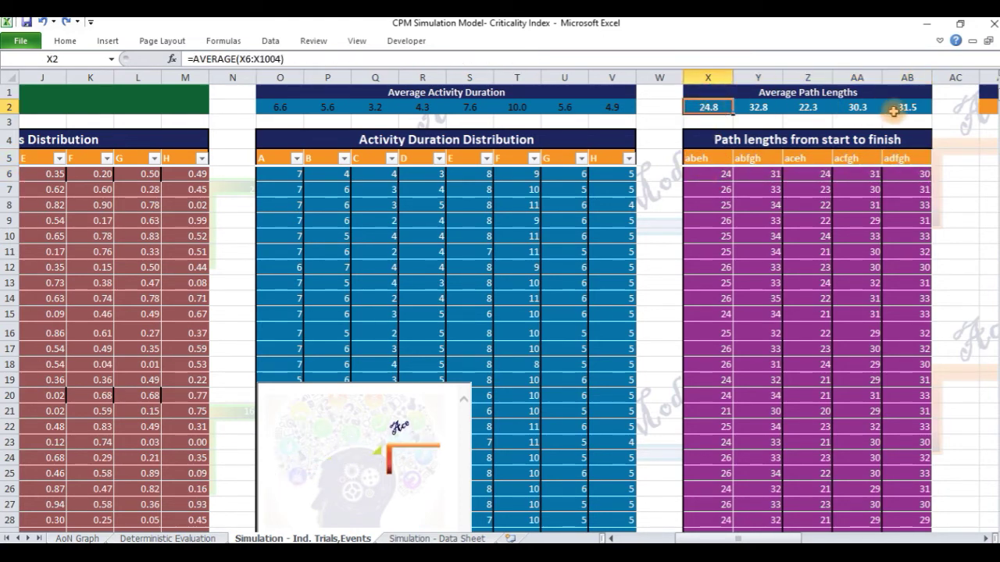
left_click(918, 109, "shift")
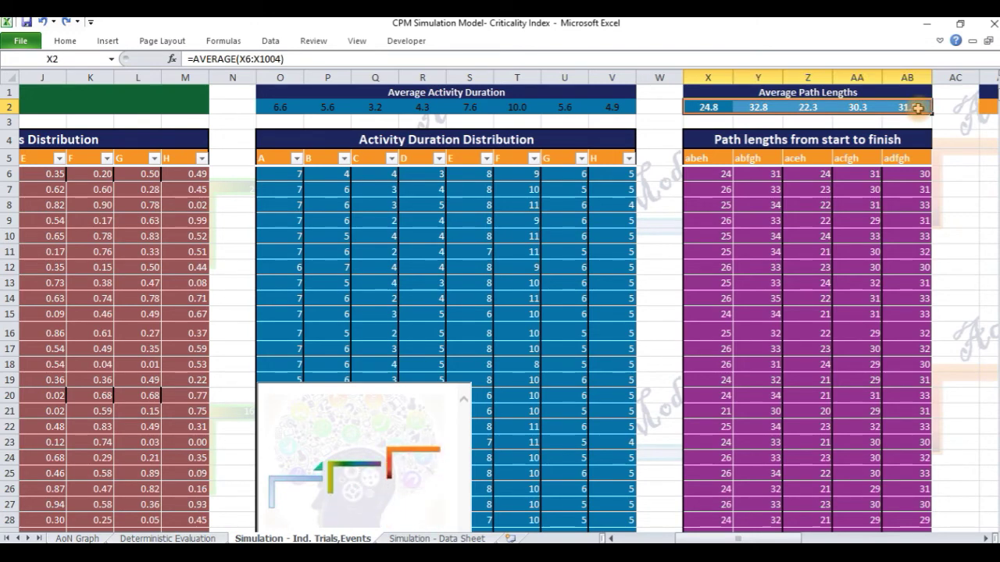
key("Right")
key("Right")
key("Right")
key("Right")
key("Right")
key("Right")
key("Right")
key("Right")
key("Right")
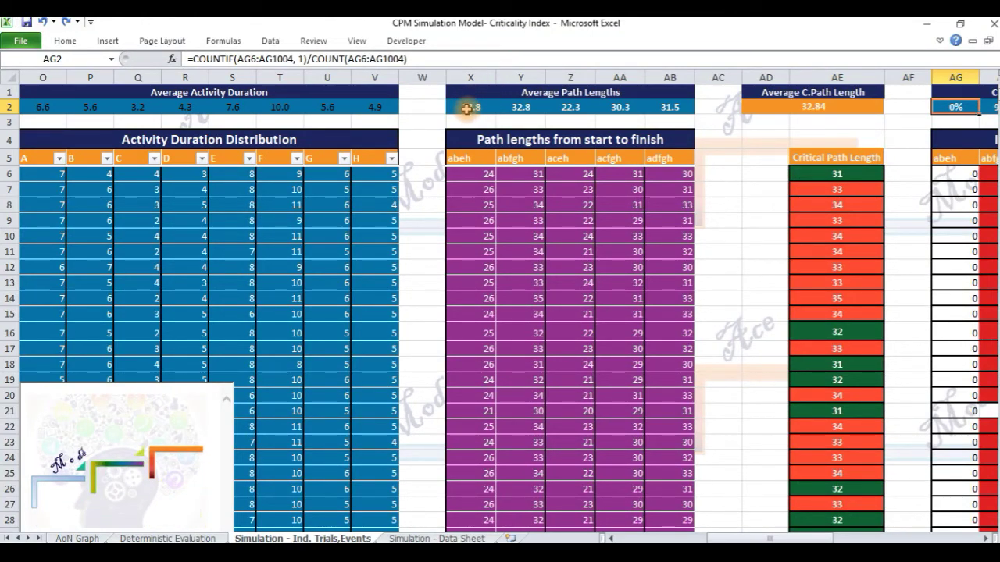
Examine the critical path length formulas in AE6 and AE7, the whole column AE, and the average critical path length in AD2.
left_click(827, 178)
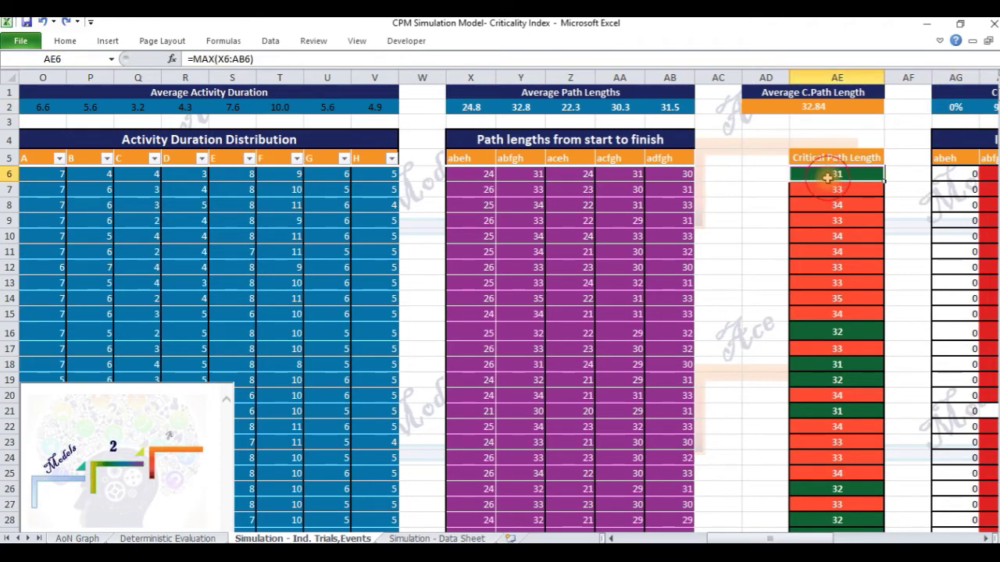
left_click(823, 73)
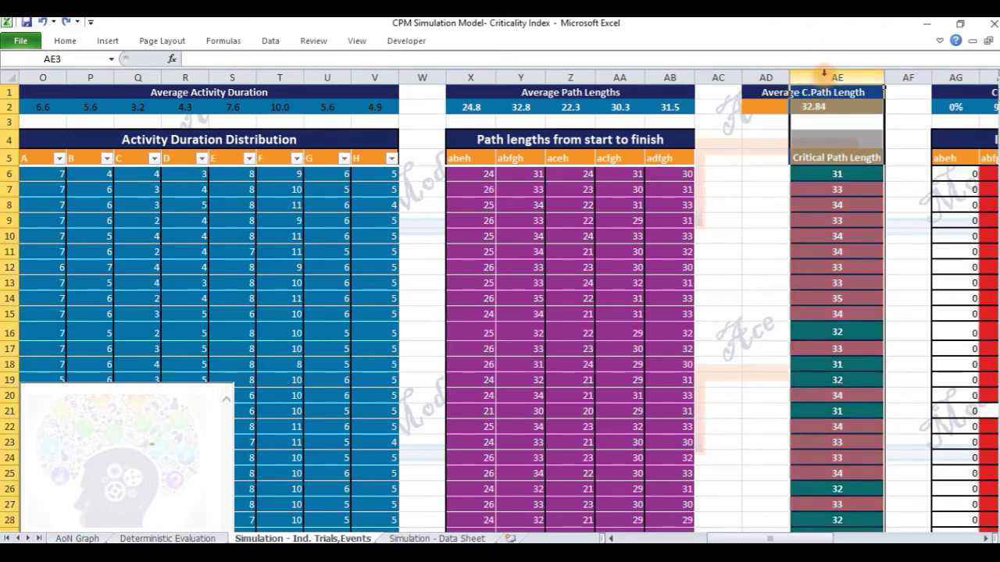
left_click(820, 172)
left_click(819, 106)
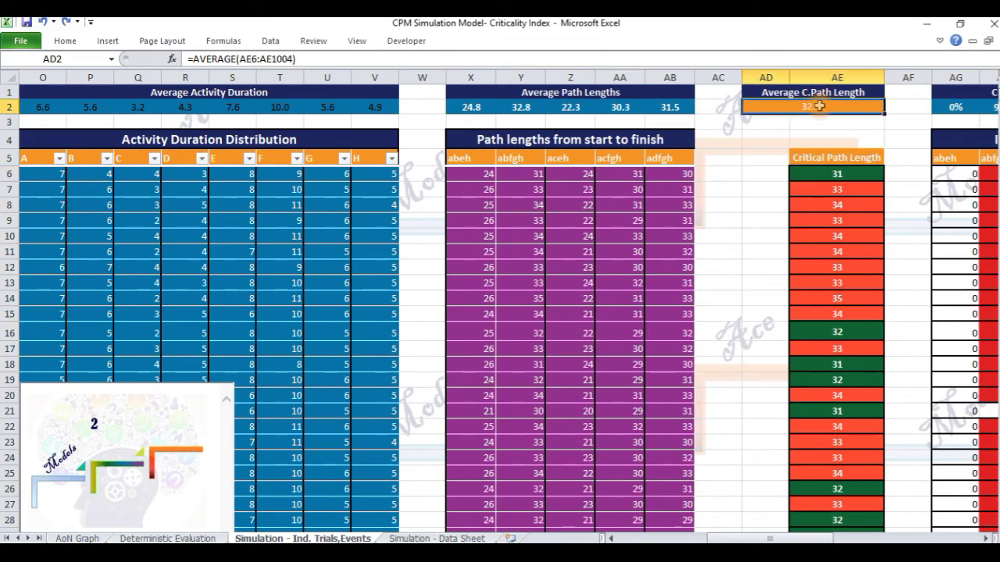
left_click(817, 177)
left_click(818, 190)
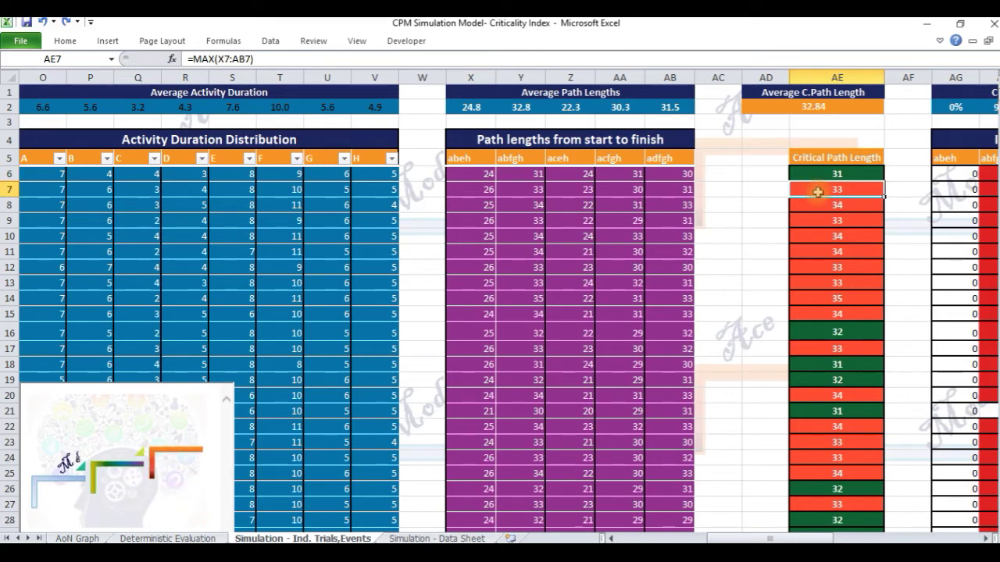
Highlight the path criticality columns AG through AK.
key("ctrl+Right")
key("ctrl+Right")
key("ctrl+Right")
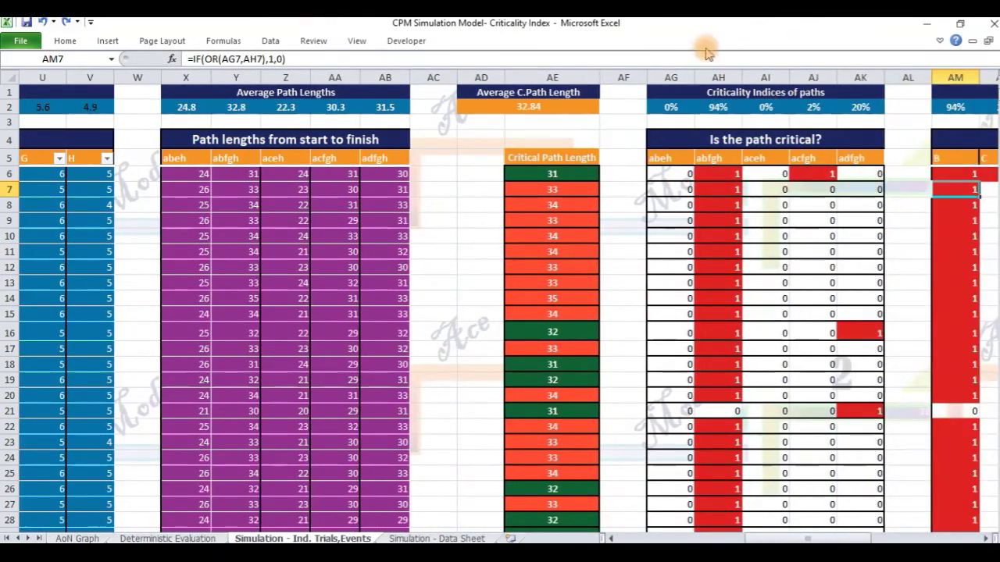
left_click(670, 78)
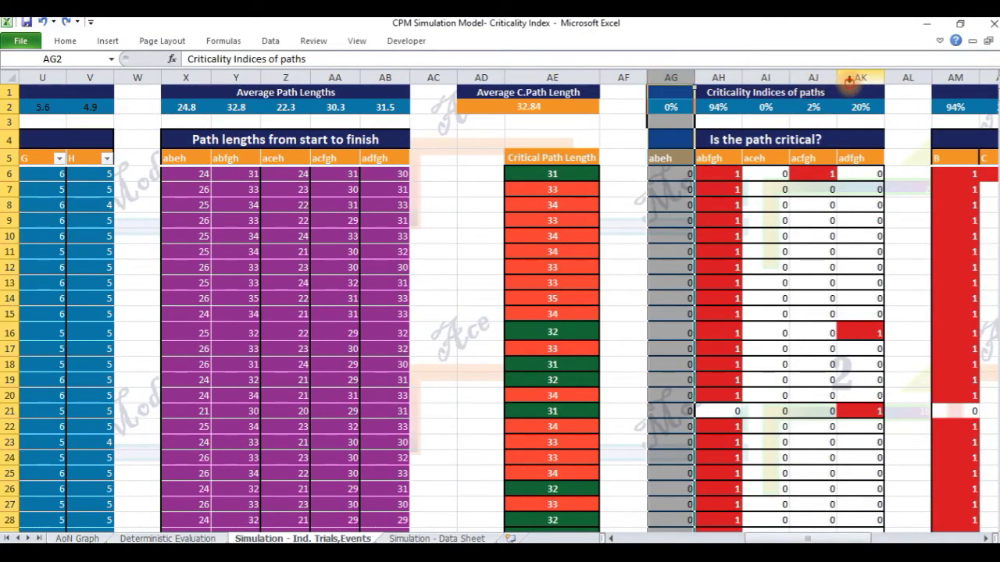
left_click(849, 77, "shift")
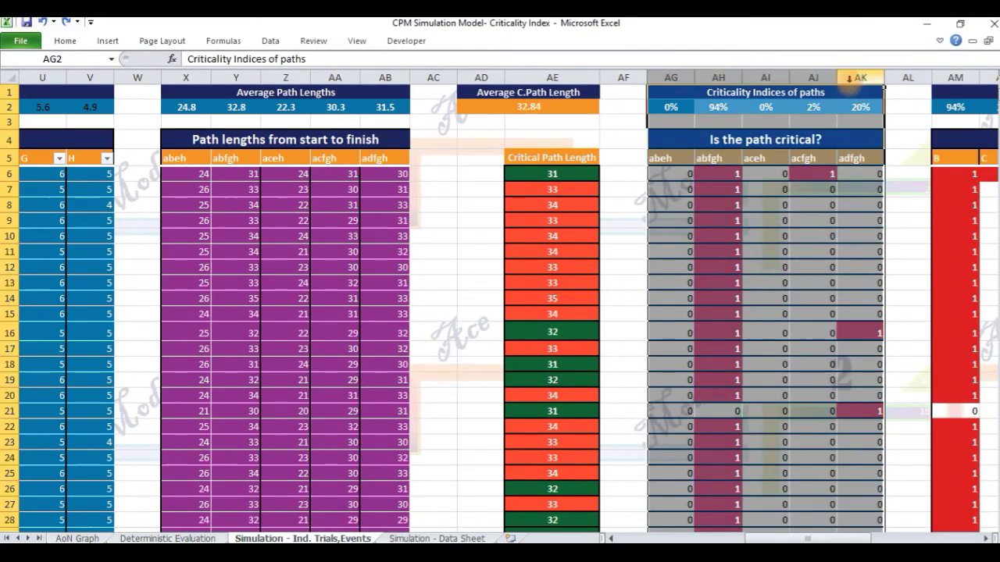
Compare the first trial's critical path length in AE6 with the abfgh and acfgh path lengths and their criticality flags in AH6 and AJ6.
left_click(583, 169)
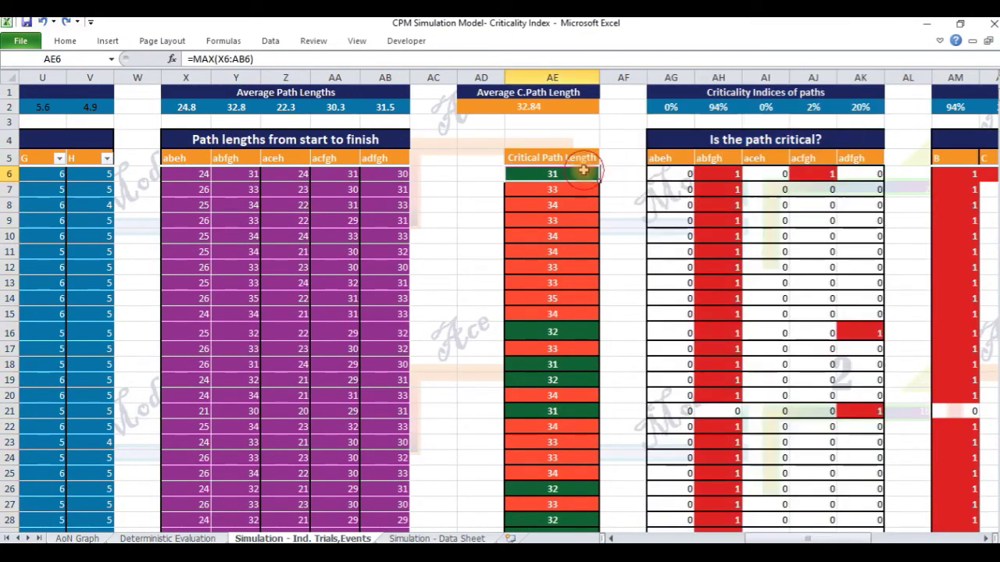
left_click(337, 177)
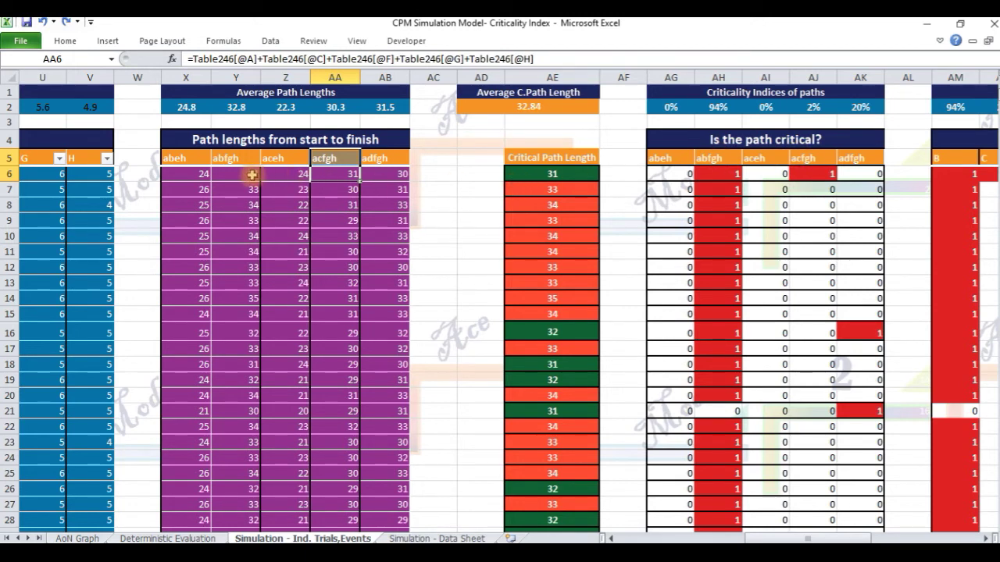
left_click_drag(243, 172, 239, 161)
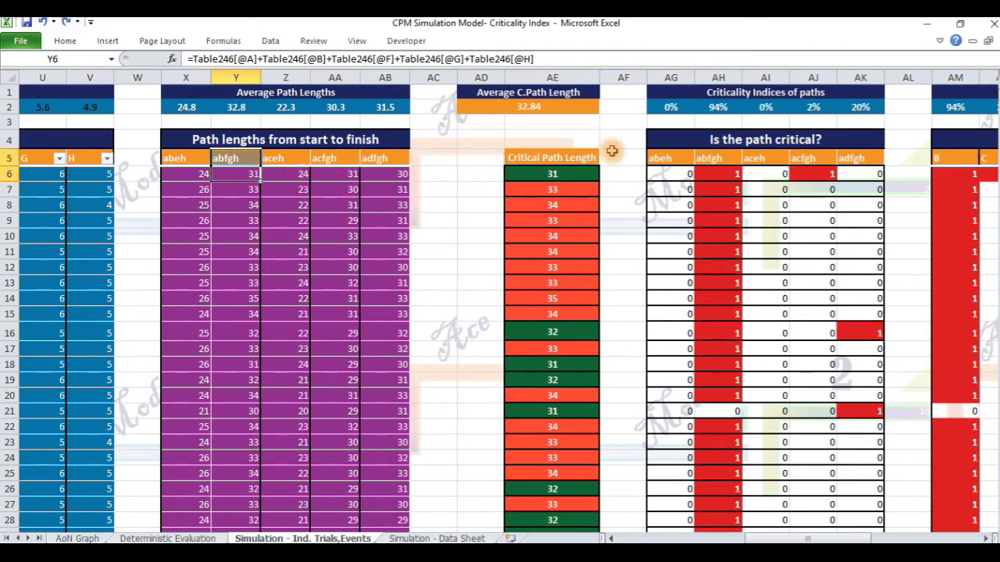
left_click(717, 154)
left_click(720, 174, "shift")
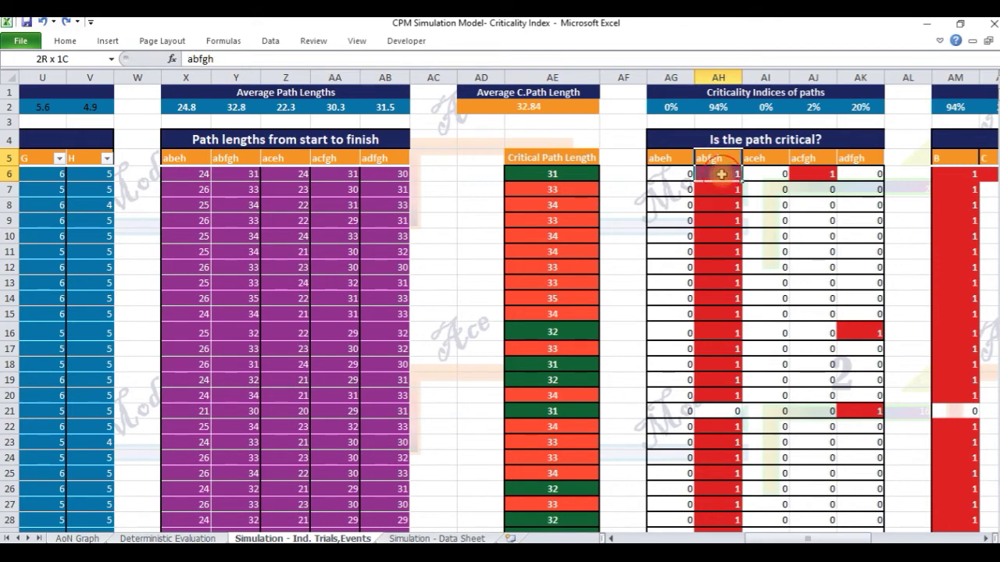
left_click(829, 158)
left_click(822, 172, "shift")
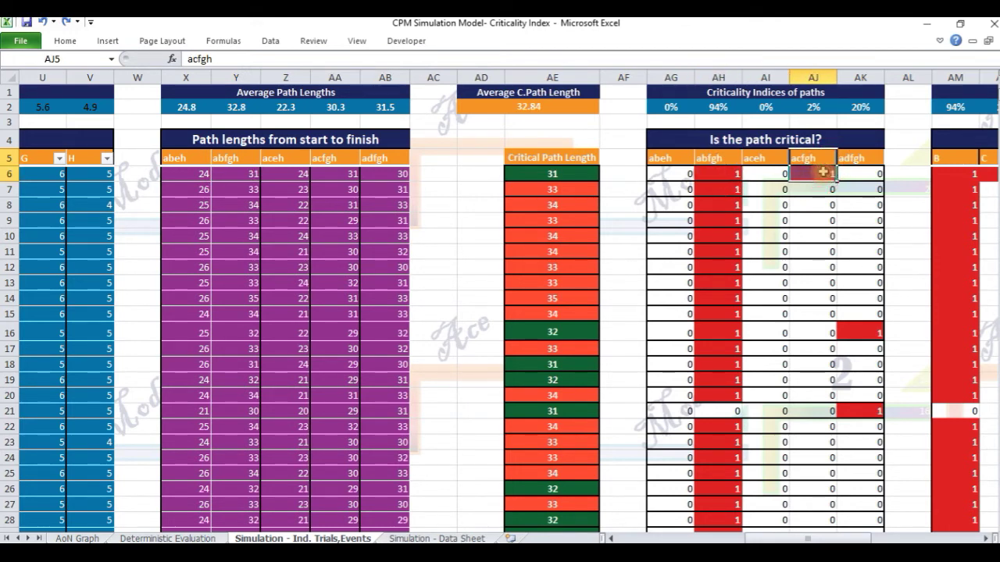
Go to the "Activity on critical path?" table and highlight its heading and activity names in AM4:AR5.
key("Right")
key("Right")
key("Right")
key("Right")
key("Right")
key("Right")
key("Right")
key("Right")
key("Right")
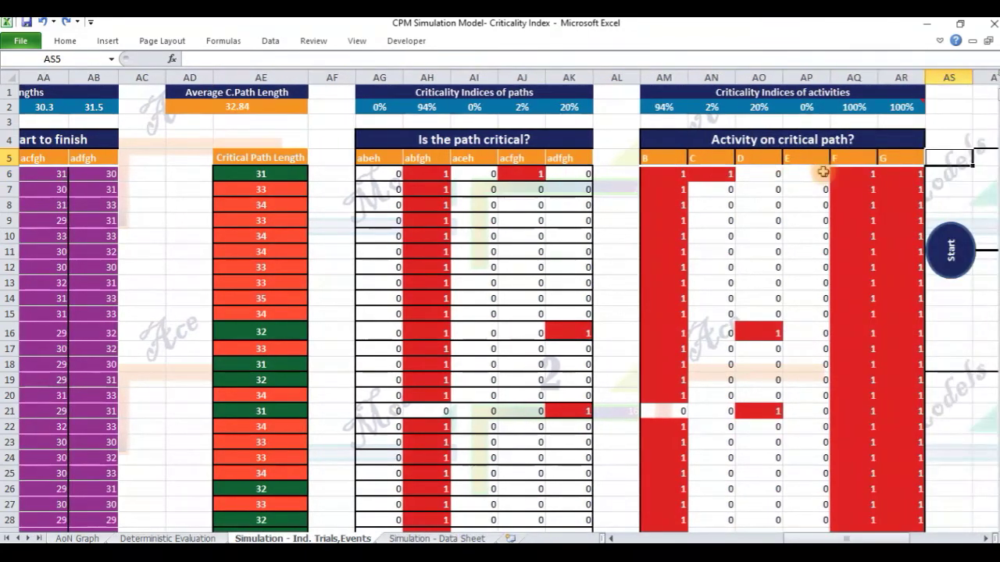
left_click(884, 157)
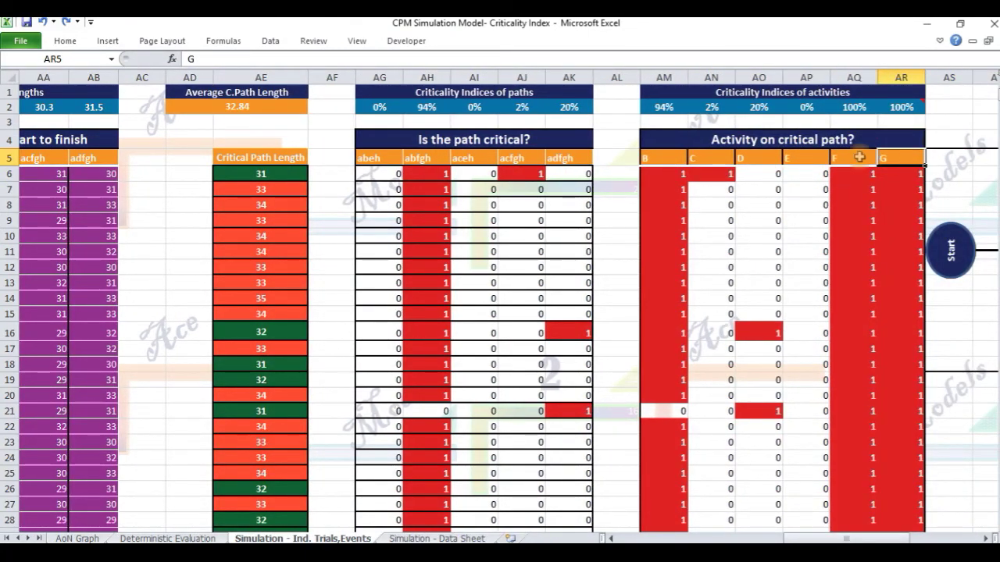
left_click(684, 140, "shift")
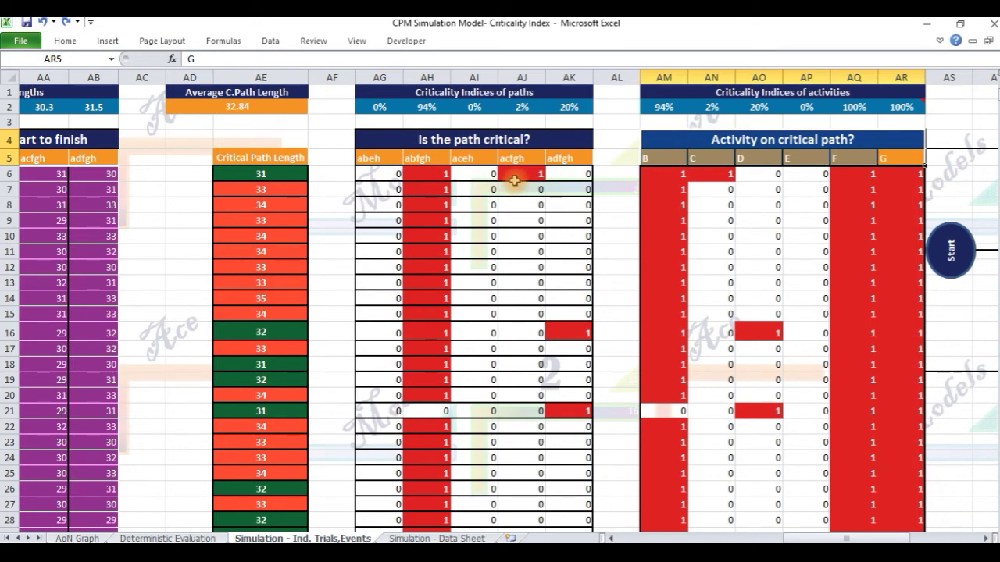
Relate the first trial's critical path flags in AH6 and AJ6 to the activity flags for B, C, F and G in row 6.
left_click(436, 173)
left_click(516, 173)
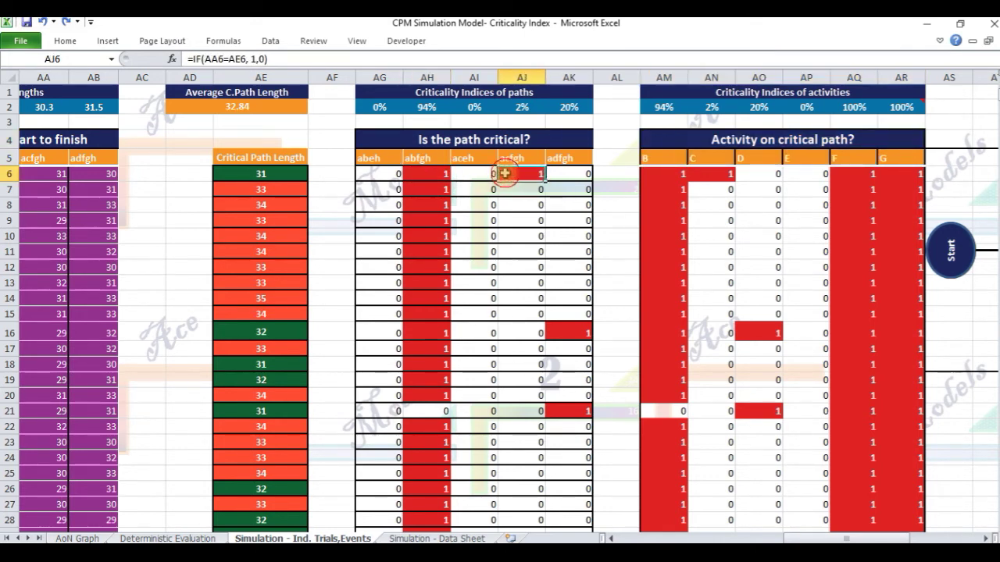
left_click(657, 171)
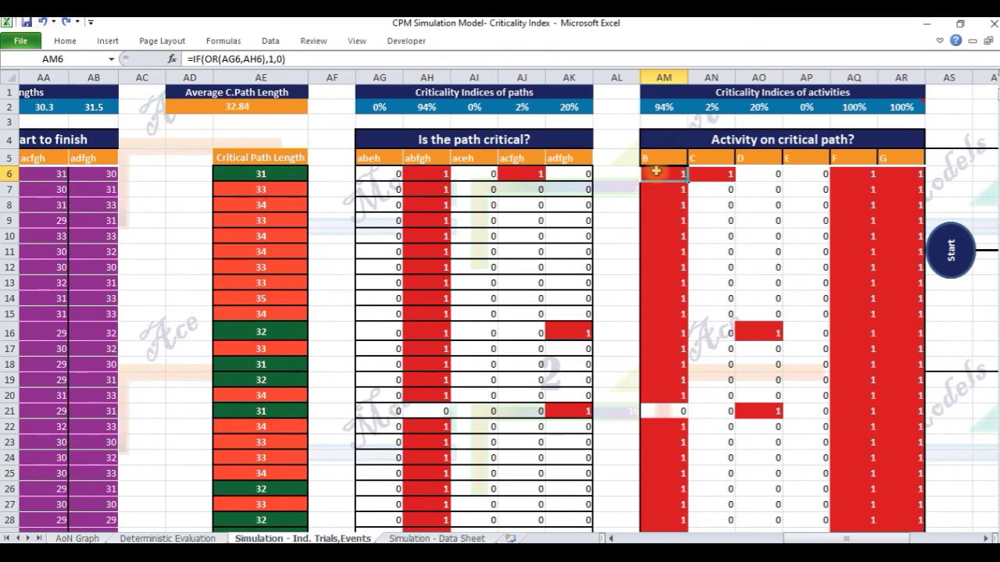
left_click(705, 173)
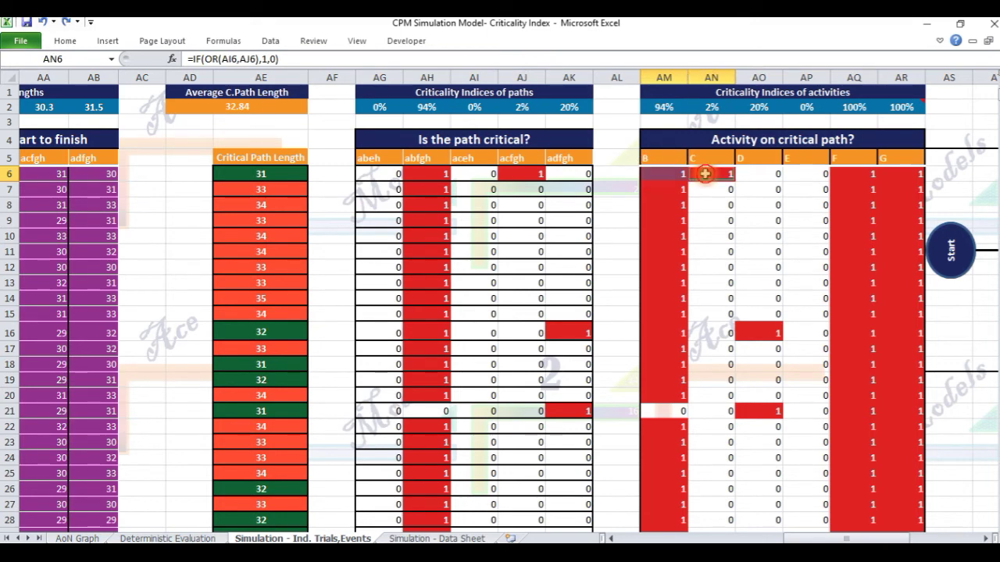
left_click(857, 178)
left_click(903, 178)
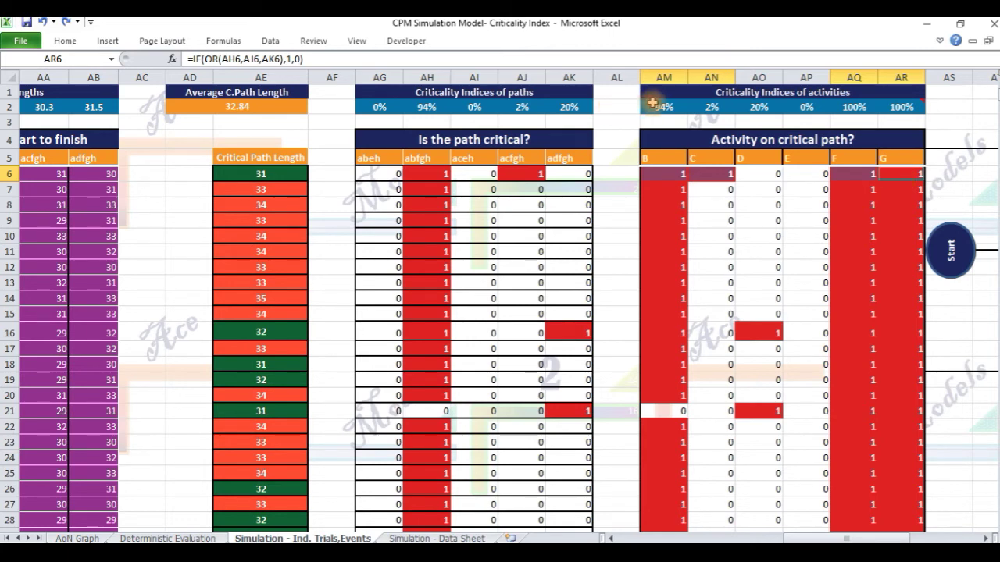
Inspect the path criticality index formula in AG2 and highlight the activity criticality indices in AM2:AR2.
left_click(380, 108)
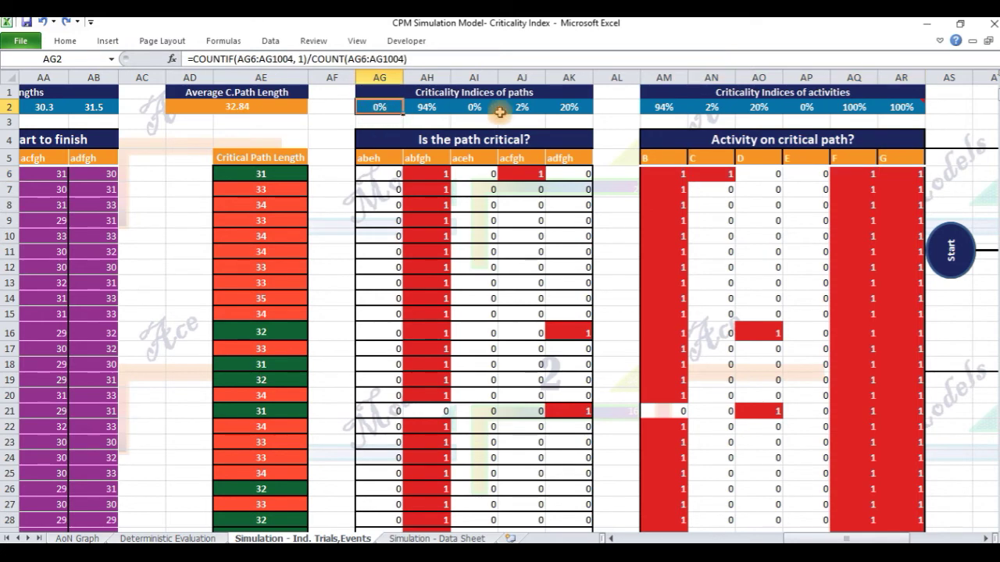
left_click(658, 107)
left_click(898, 107, "shift")
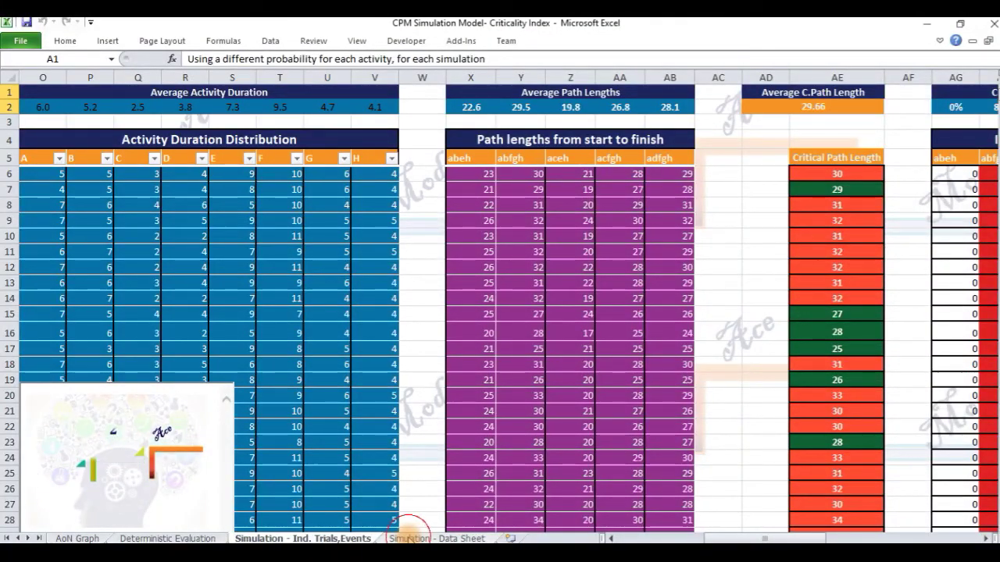
Go to the "Simulation - Data Sheet" worksheet and inspect the RAND formulas behind the two chance values in D1 and D2.
left_click(409, 539)
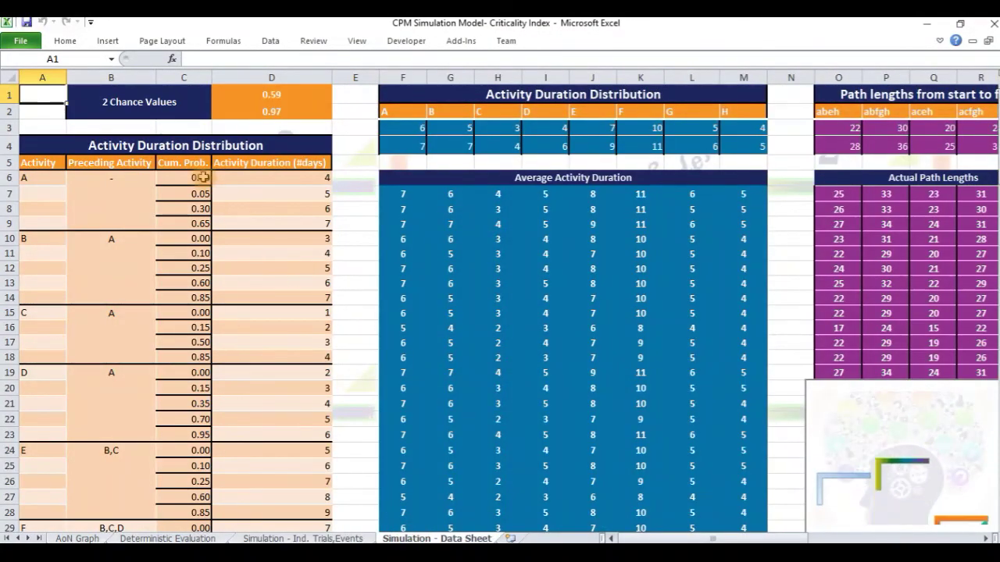
left_click(242, 93)
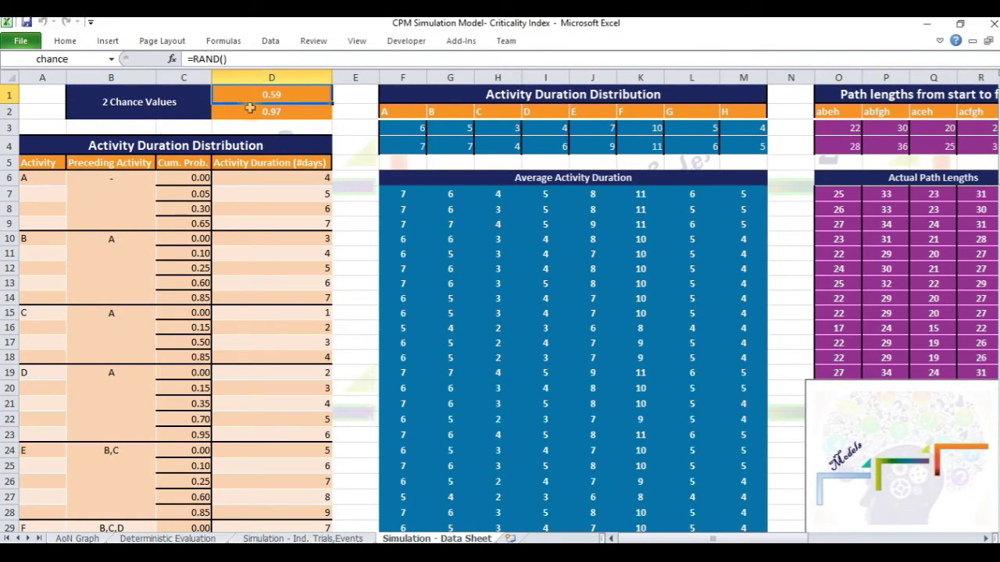
left_click(253, 115)
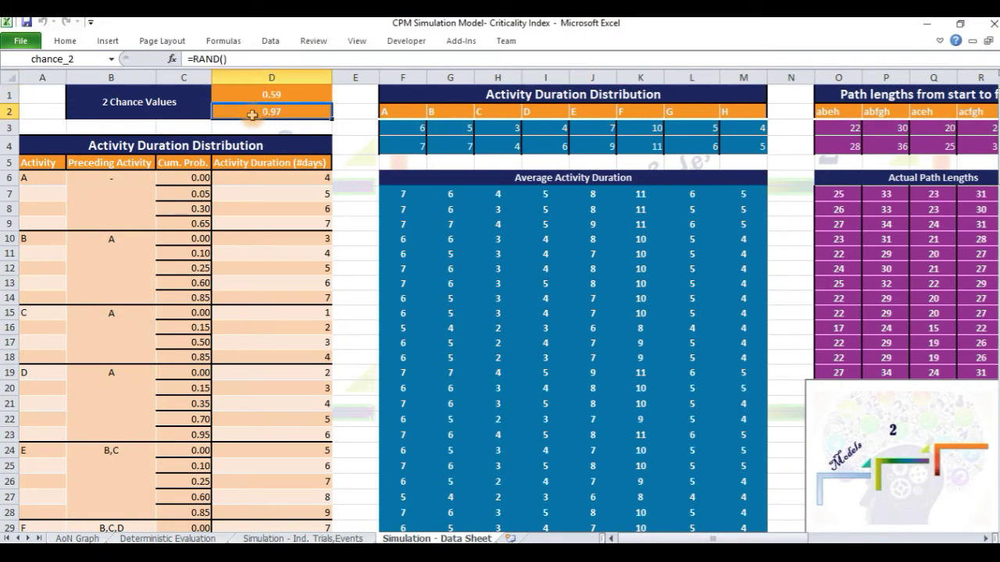
Examine the VLOOKUP formulas that derive the durations of activities A to H from the two chance values in F3:M4.
left_click(399, 126)
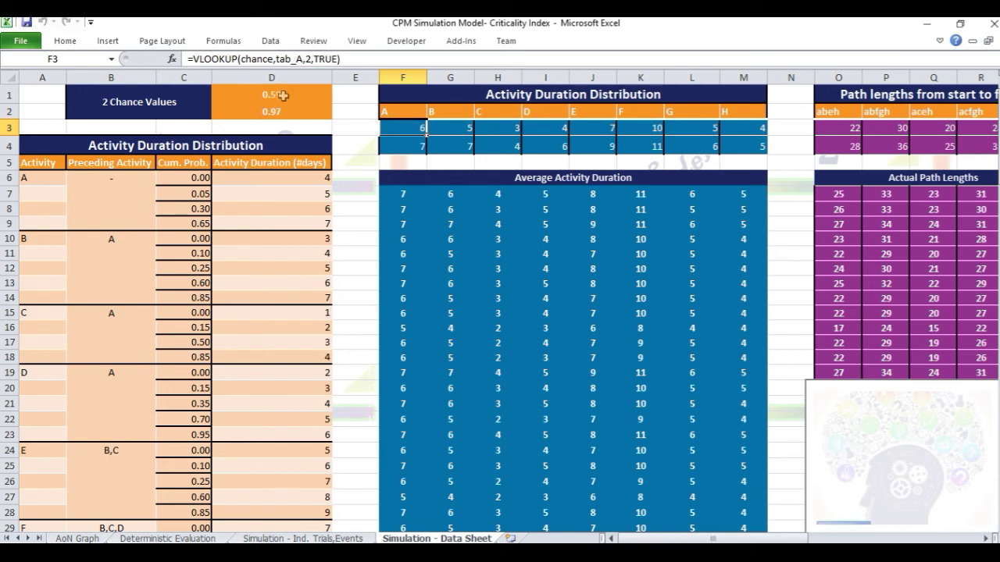
left_click(412, 144)
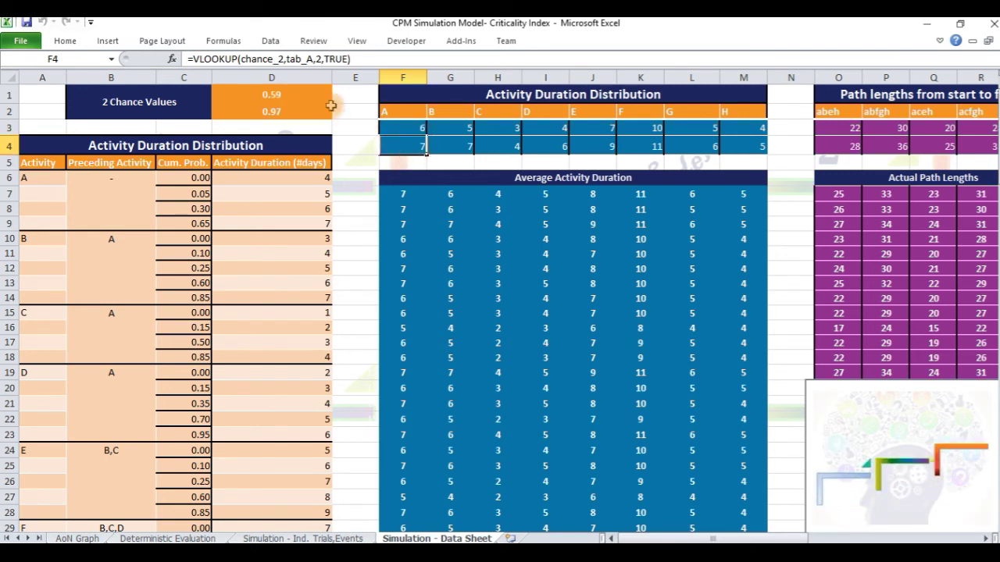
left_click(463, 126)
left_click(465, 142)
key("Right")
key("Right")
key("Up")
key("Right")
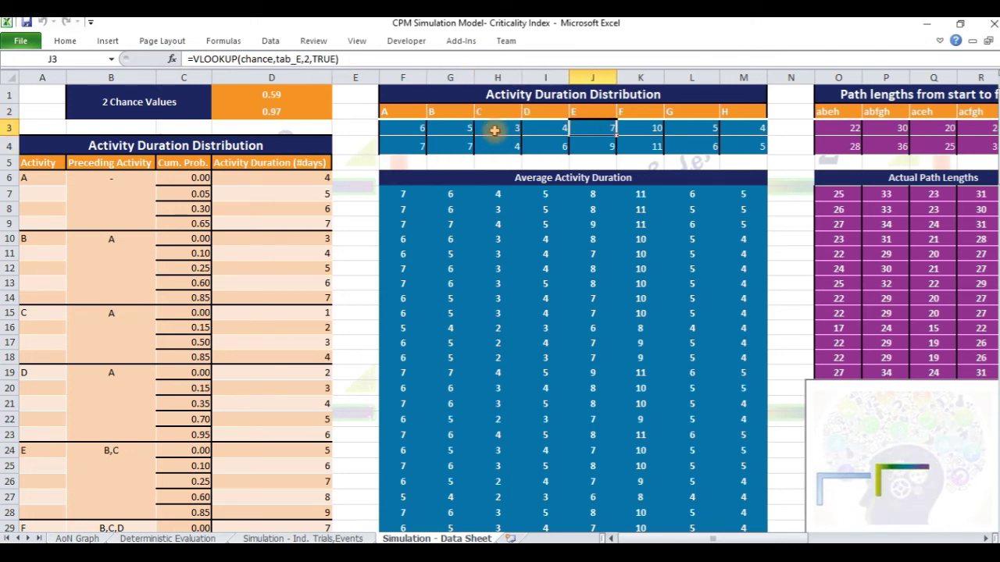
key("Right")
key("Right")
key("Down")
key("Right")
key("Up")
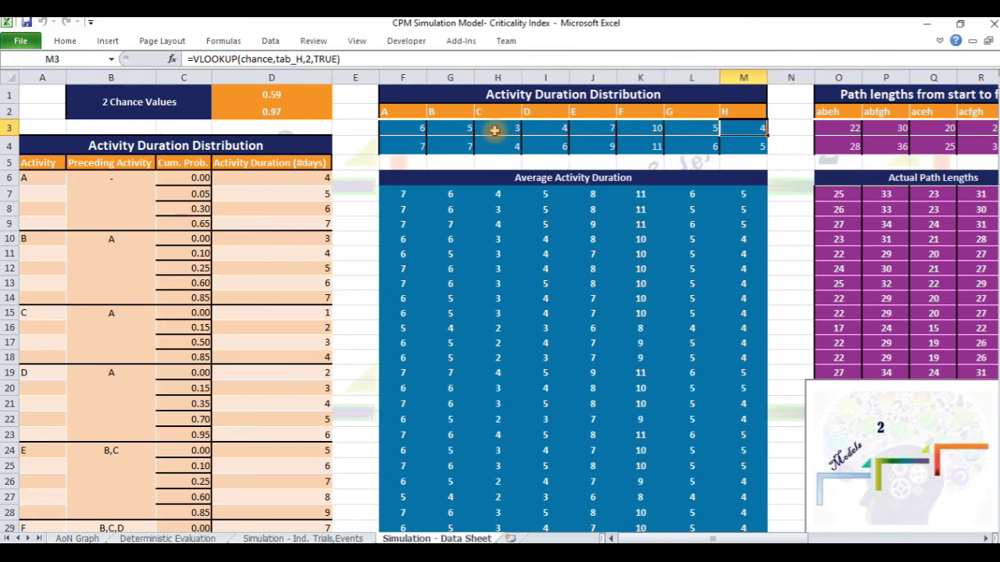
Inspect the AVERAGE formulas for each activity's two simulated durations in F7:M7.
left_click(394, 196)
left_click(450, 194)
left_click(500, 195)
left_click(546, 196)
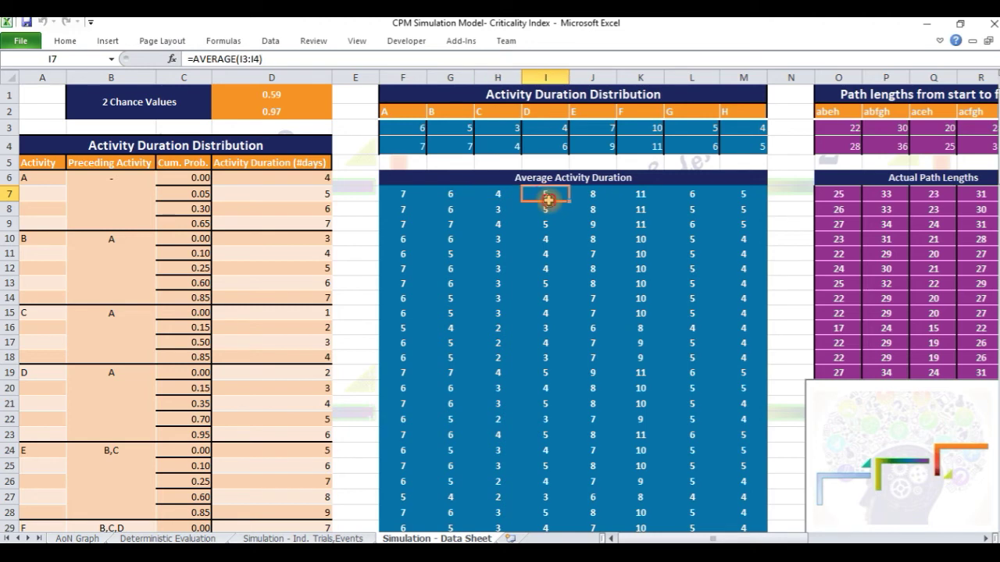
left_click(595, 195)
left_click(637, 195)
left_click(706, 194)
left_click(740, 193)
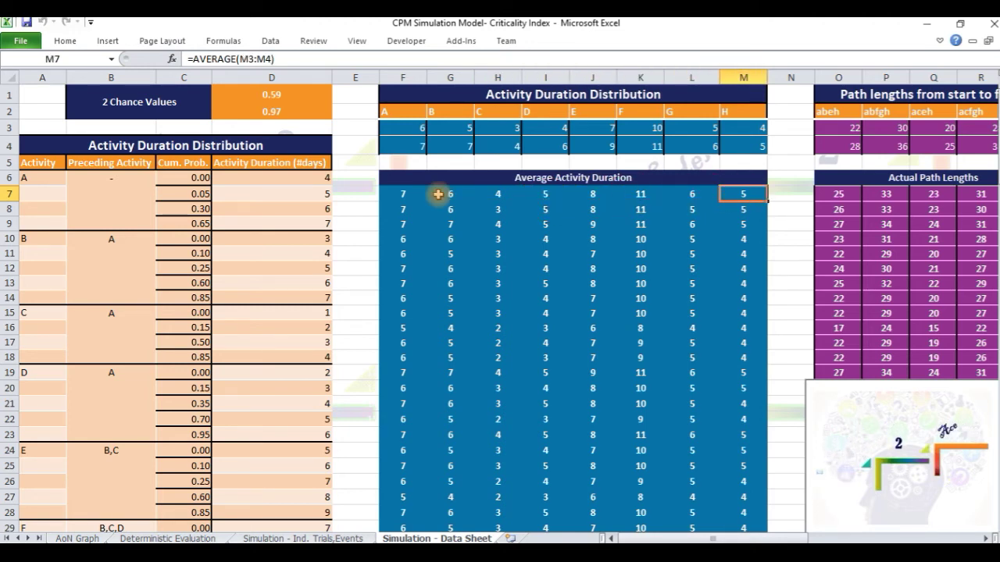
Colour the trial numbers in column E red to reveal them, and undo the colour change.
left_click(356, 78)
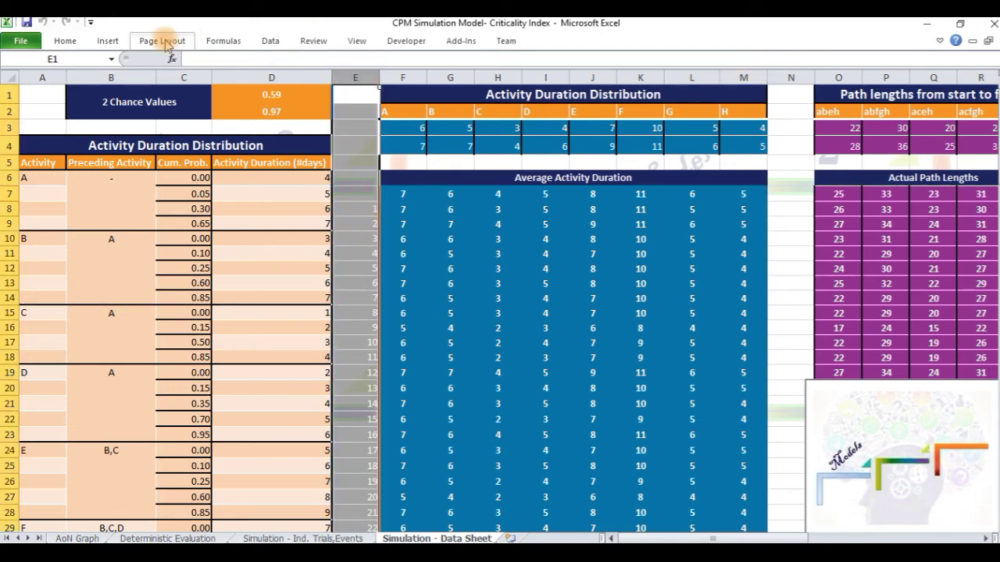
left_click(72, 41)
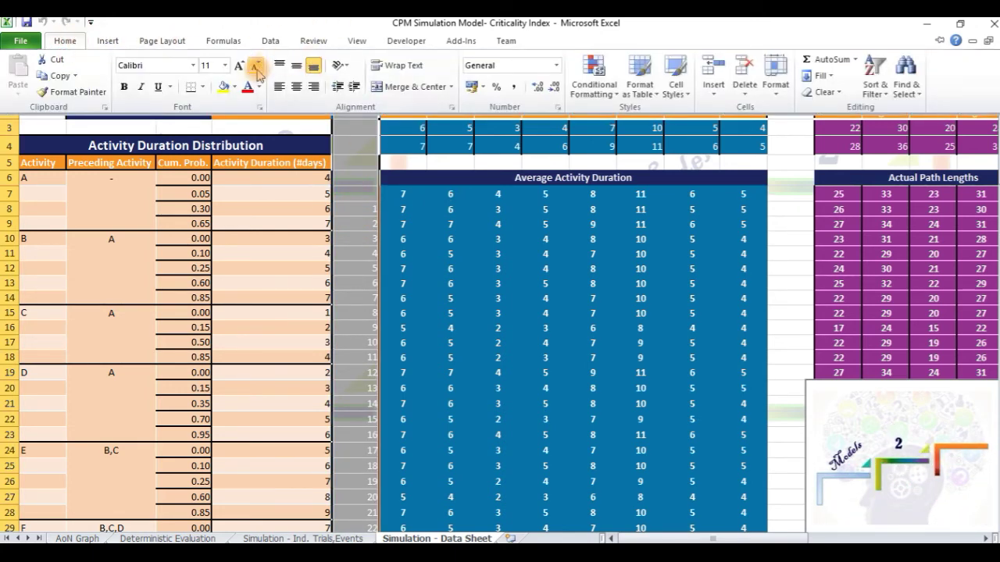
left_click(247, 85)
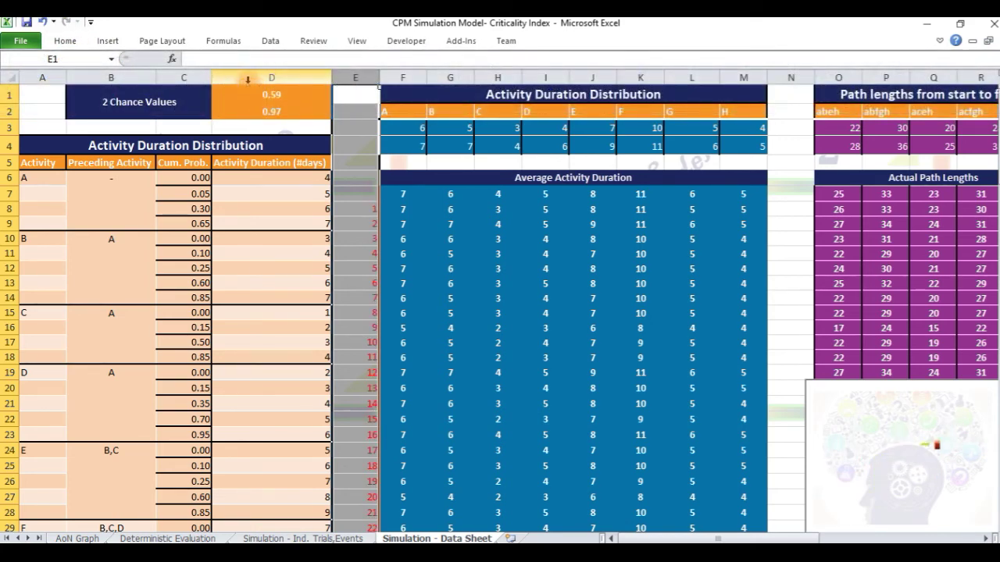
key("ctrl+z")
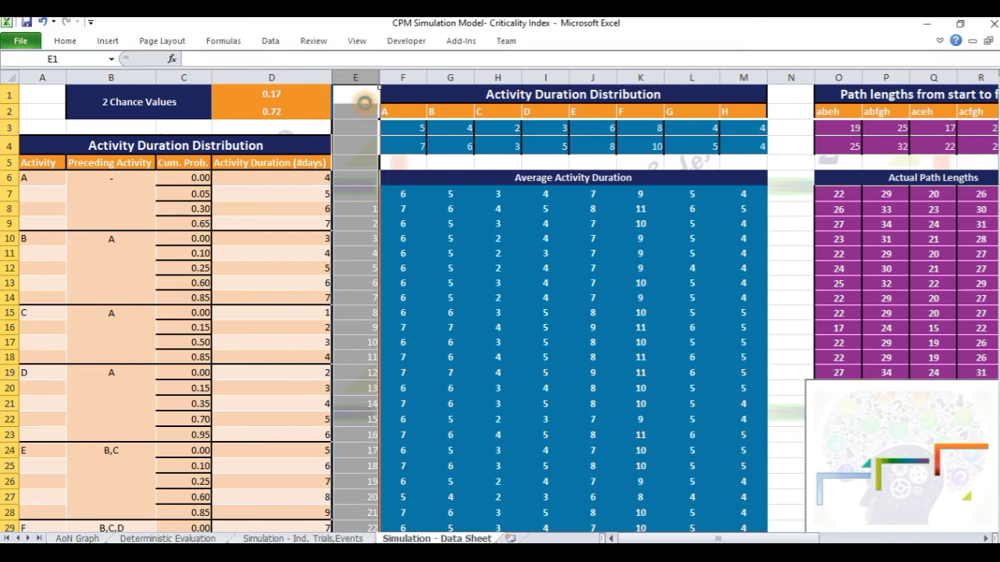
left_click(361, 73)
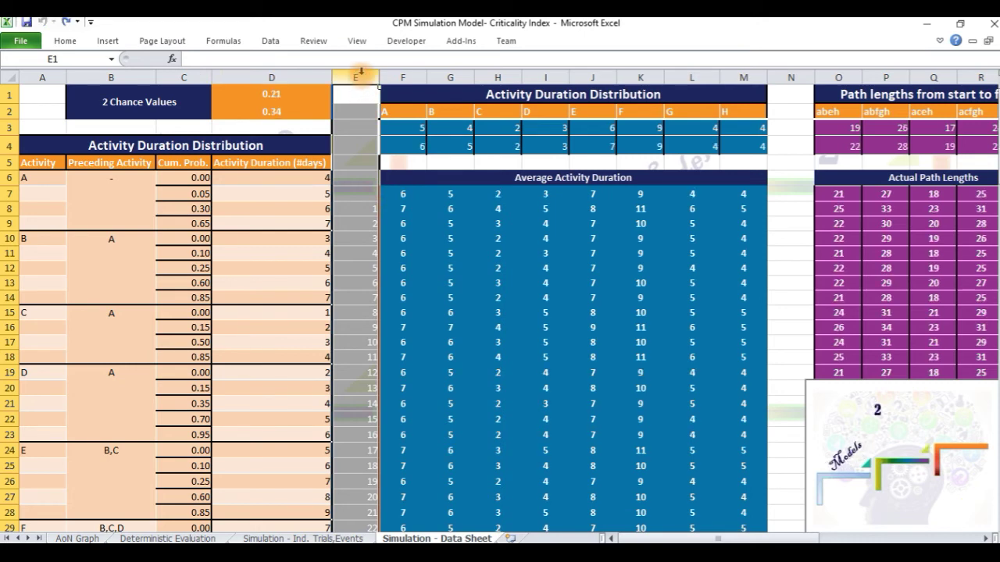
Highlight the whole Average Activity Duration block in F7:M106 and return to the start of the sheet.
left_click(395, 195)
key("ctrl+shift+Right")
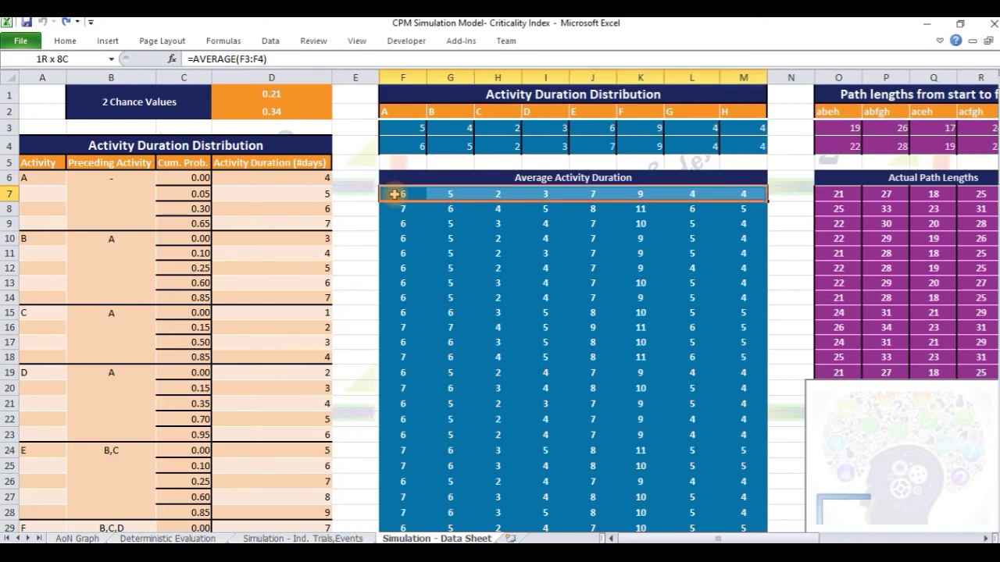
key("ctrl+shift+Down")
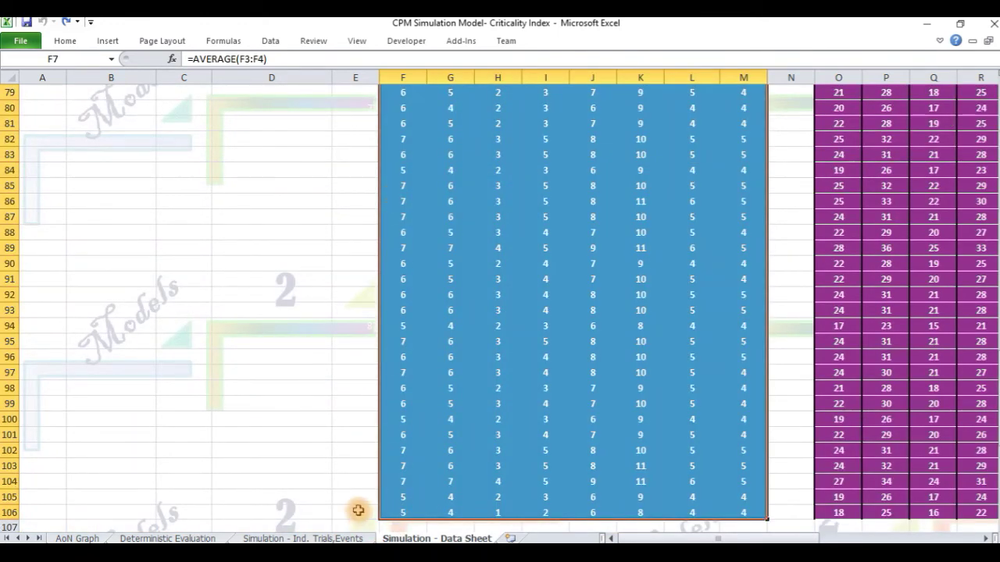
left_click(358, 511)
key("ctrl+Up")
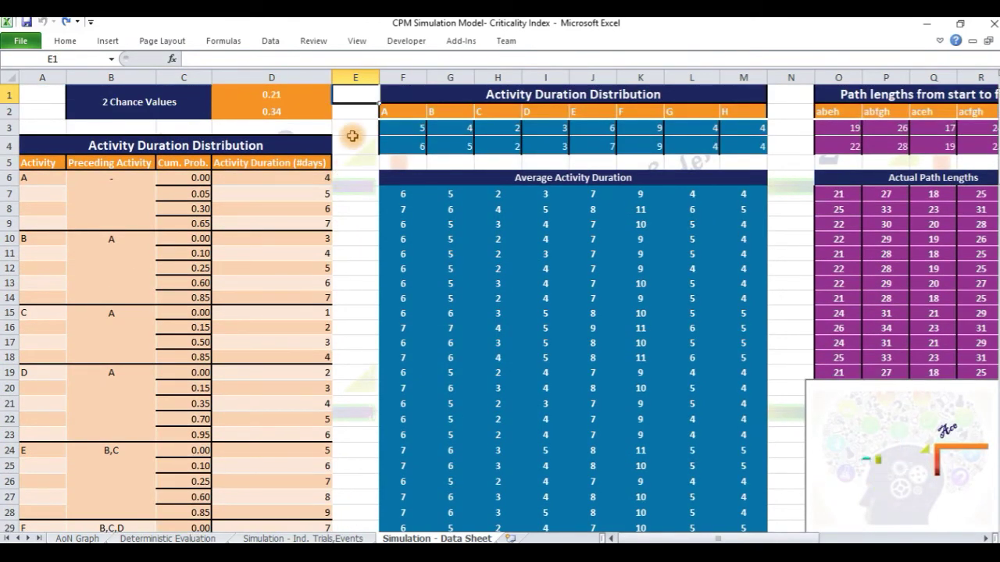
Clear the existing trial numbers from column E.
left_click(358, 75)
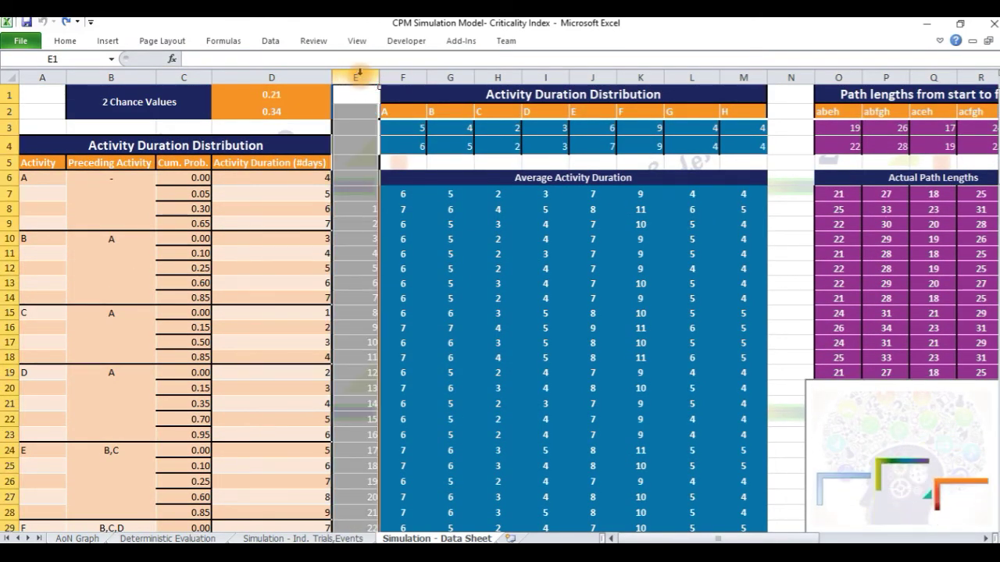
left_click(358, 76)
key("F9")
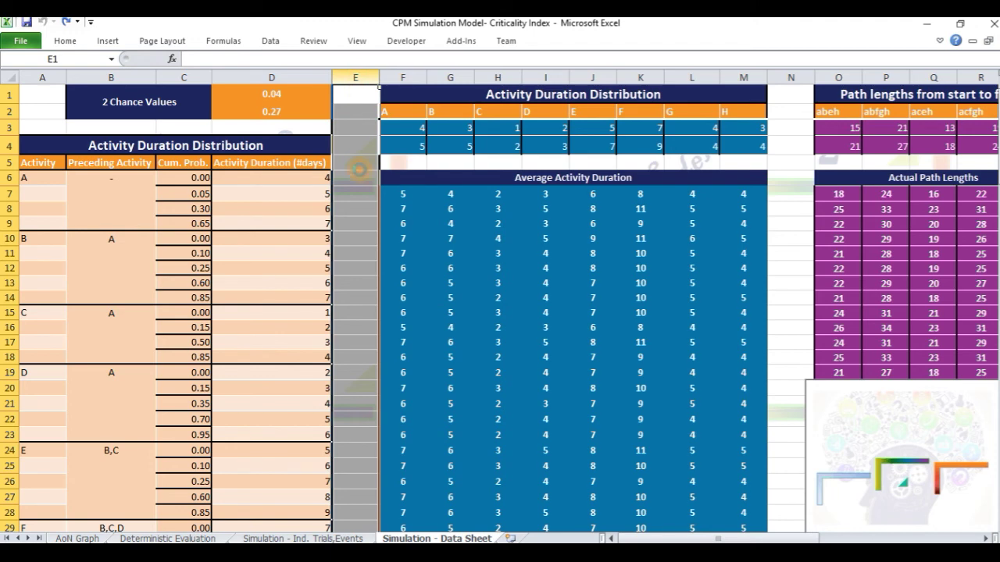
key("F9")
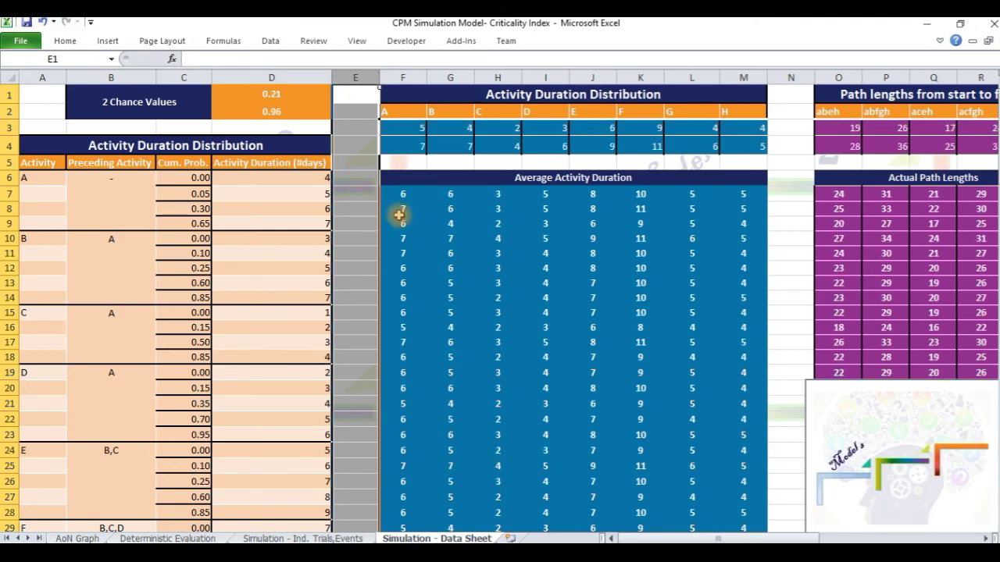
Clear the existing data table results from the average activity durations in F8:M106.
left_click(399, 213)
key("ctrl+shift+Right")
key("ctrl+shift+Down")
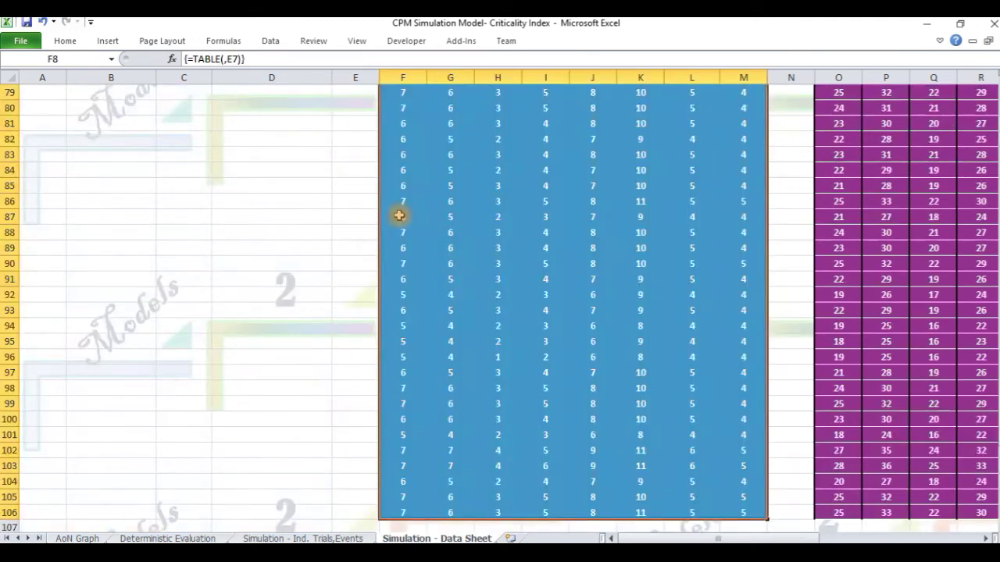
key("Delete")
Enter 1 in E8 as the first trial number.
scroll(398, 215, "up", 20)
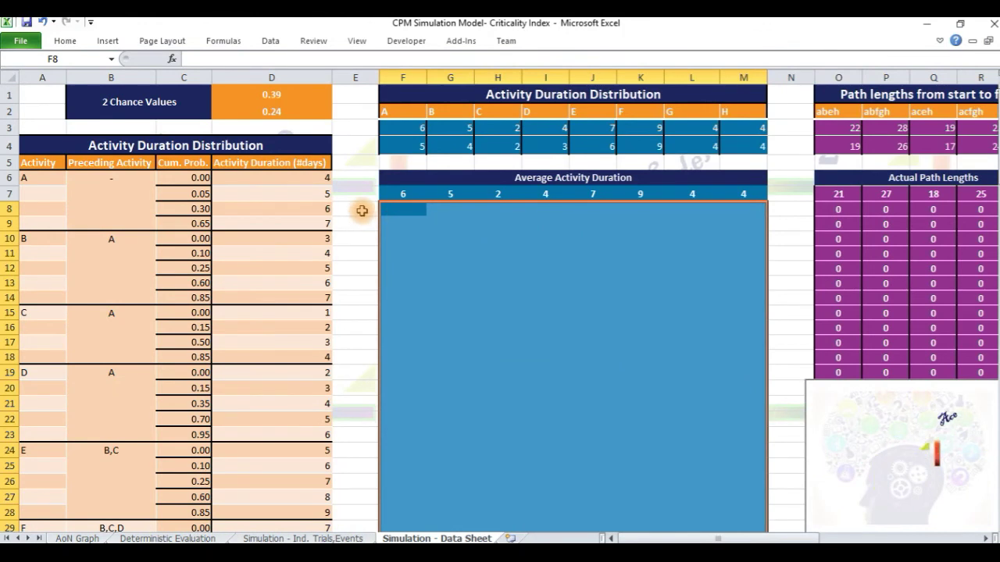
left_click(362, 211)
key("F9")
key("Return")
left_click(354, 209)
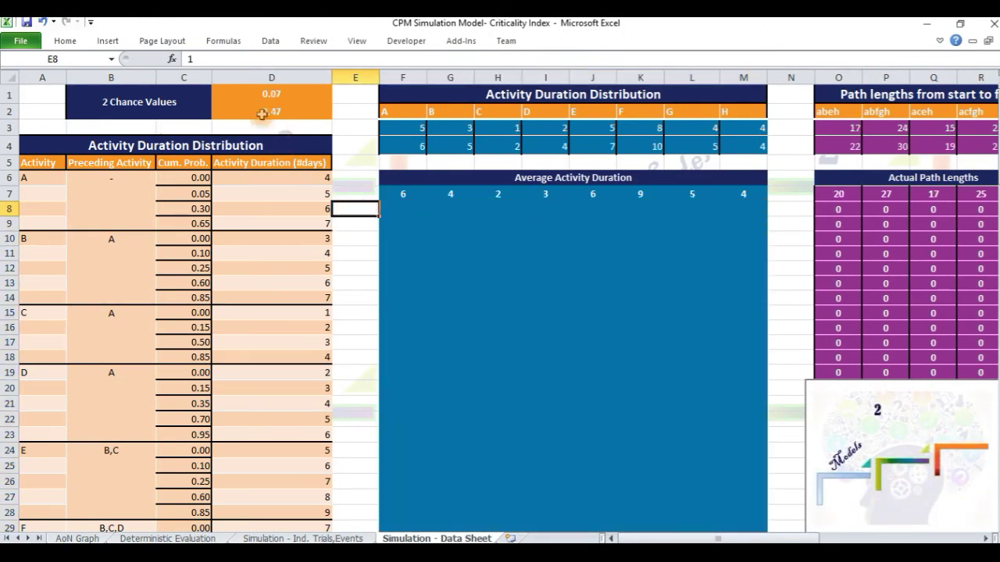
Fill a linear series with step value 1 down column E from E8, ending at 99.
left_click(65, 41)
left_click(812, 76)
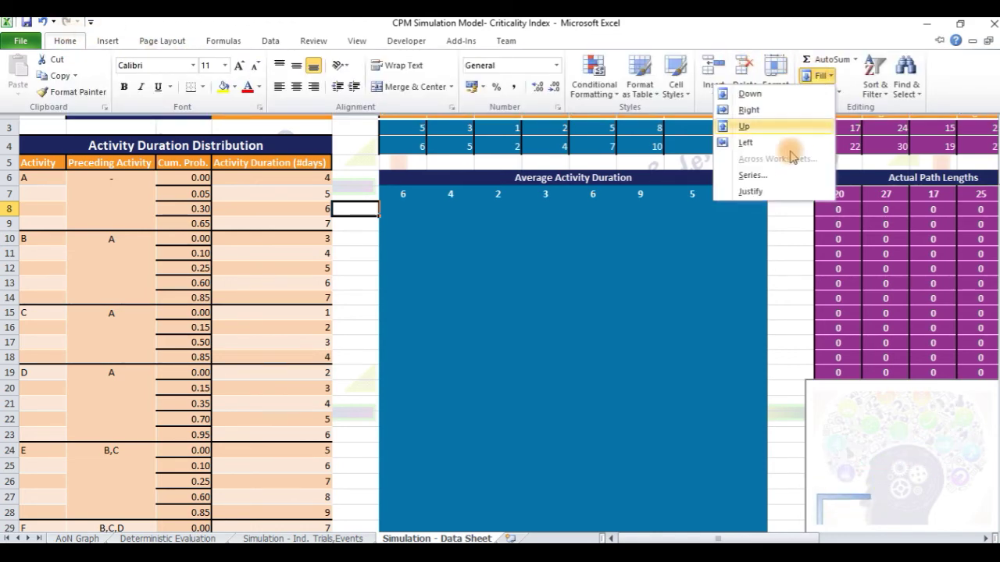
left_click(770, 177)
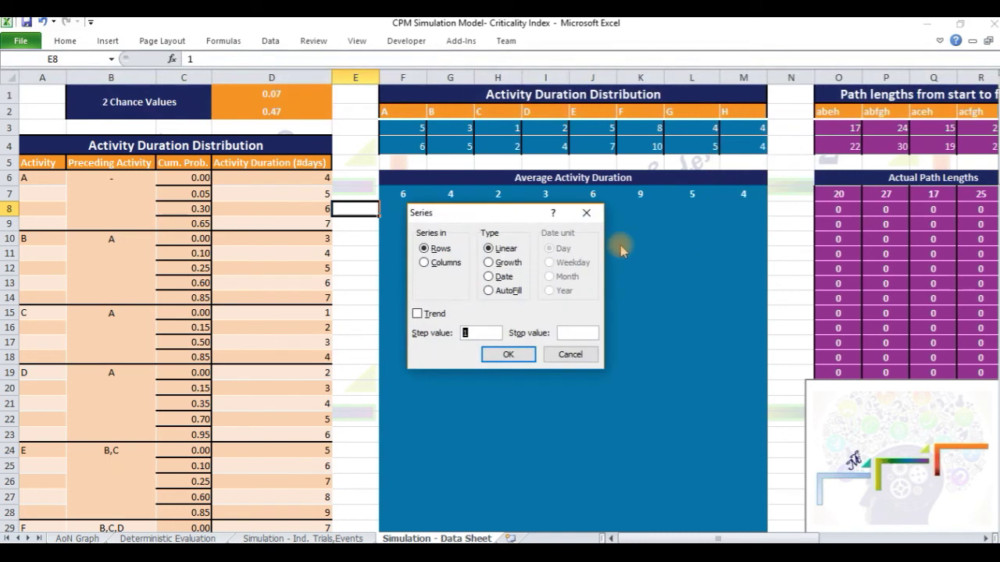
left_click(444, 263)
left_click(579, 331)
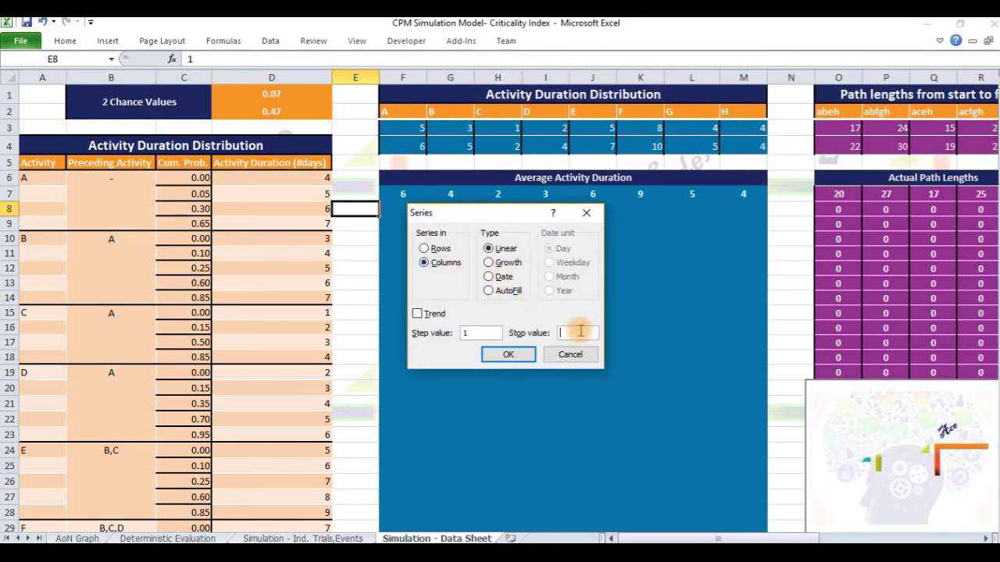
left_click(508, 354)
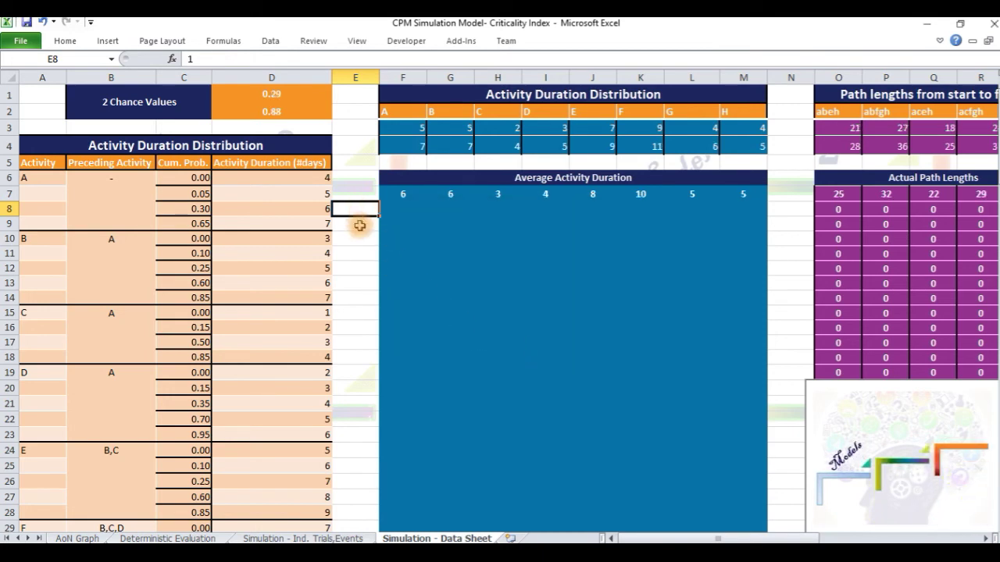
Check where the trial number series ends in column E and return to its beginning.
key("ctrl+Down")
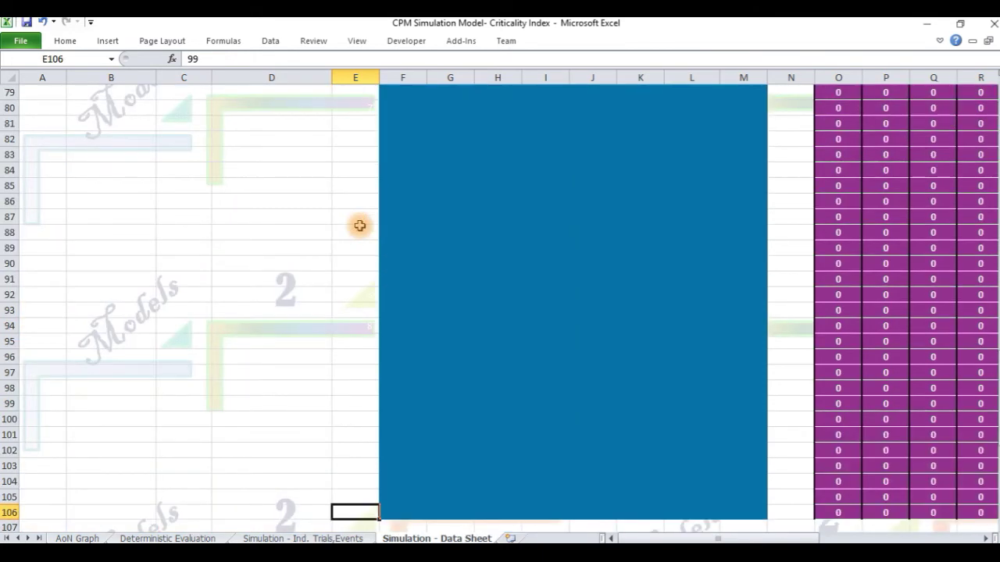
key("ctrl+Up")
key("Up")
key("Up")
key("Up")
key("Up")
key("Up")
key("Up")
key("Up")
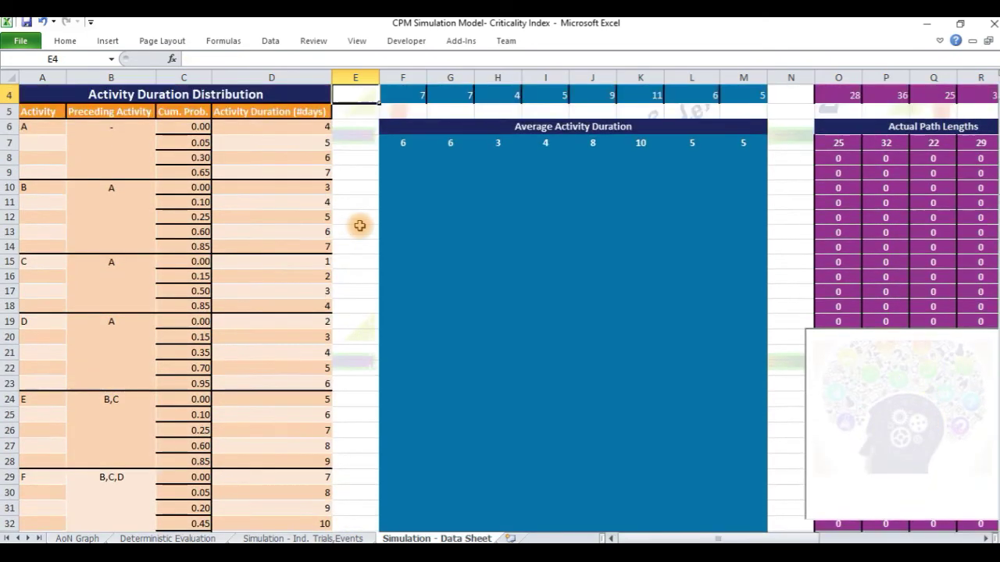
Review the averaged durations of activities A to H across row 7 as the head row for the simulation trials.
left_click(393, 194)
key("Right")
key("Right")
key("Right")
key("Right")
key("Right")
key("Right")
key("Right")
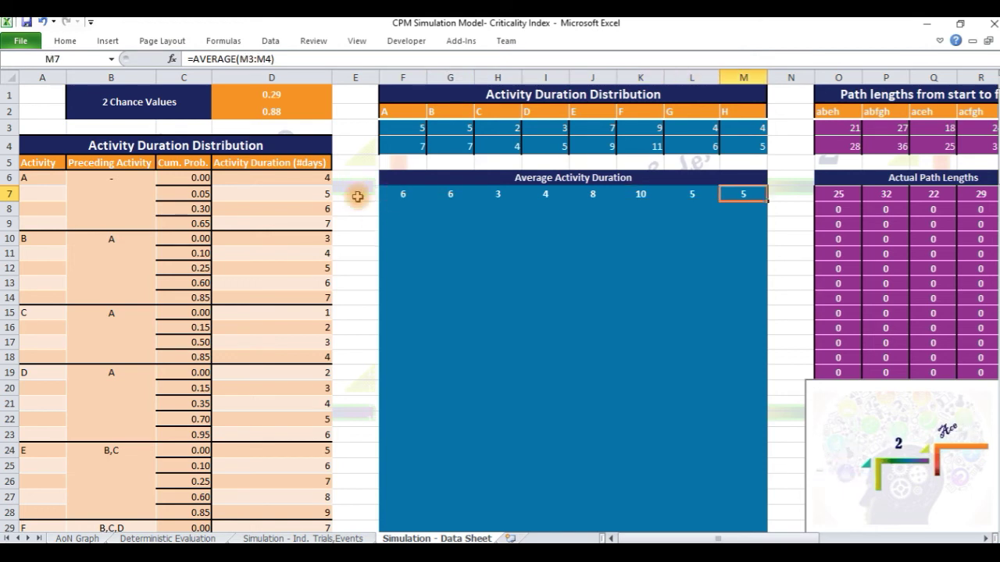
Create a what-if data table over E7:M106 with the empty cell E6 as the column input cell.
left_click(357, 193)
key("shift+Right")
key("shift+Right")
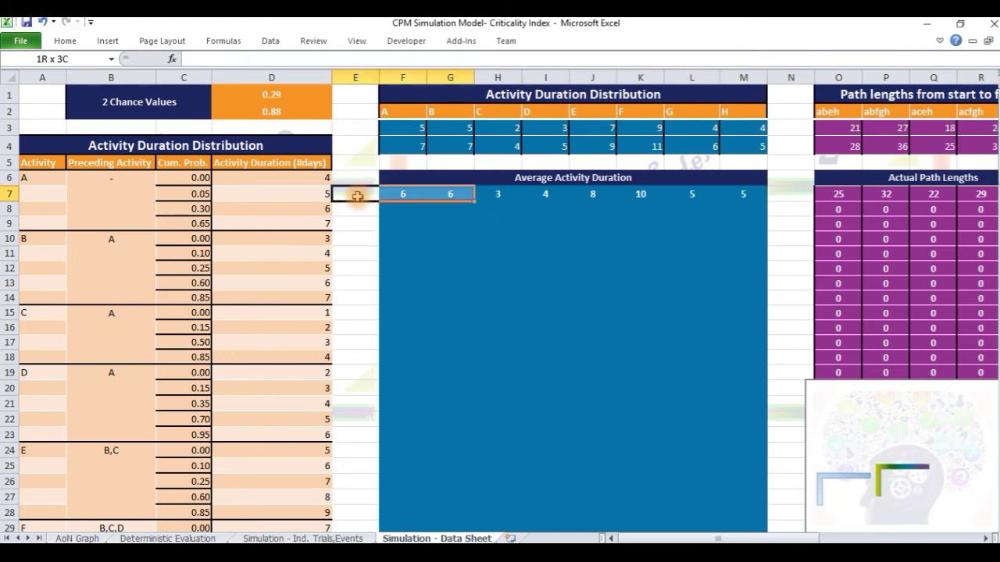
key("ctrl+shift+Right")
key("shift+Down")
key("ctrl+shift+Down")
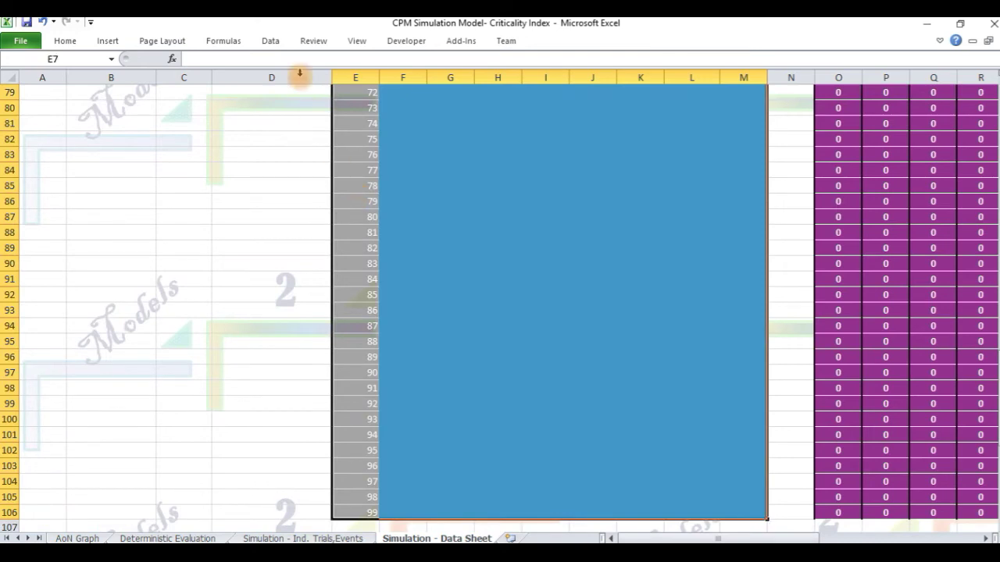
left_click(271, 42)
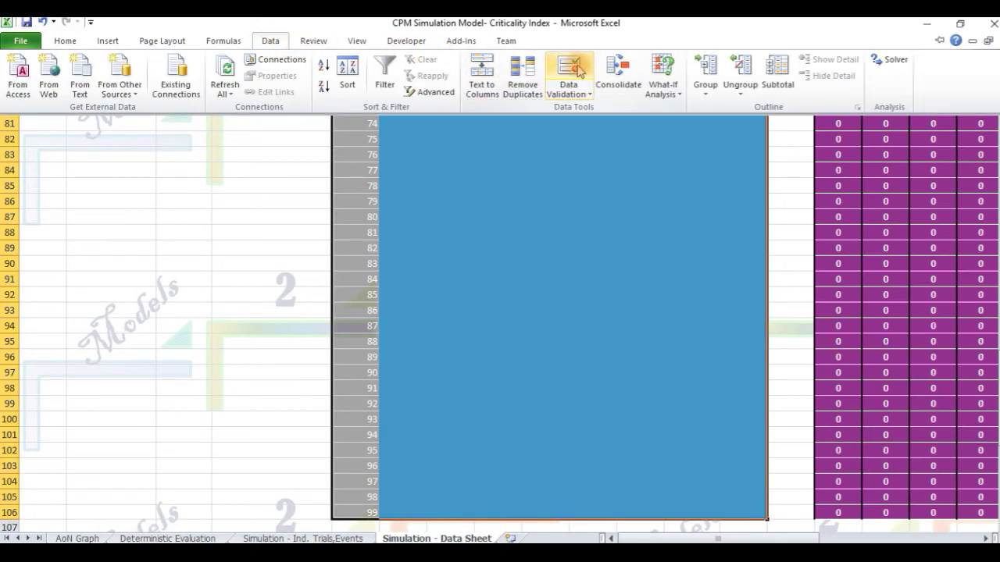
left_click(660, 90)
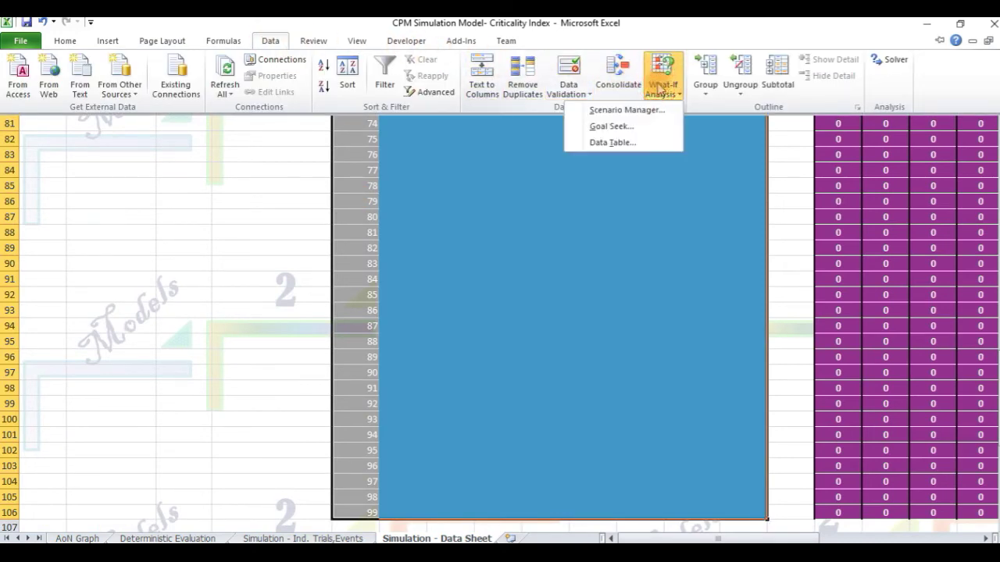
left_click(627, 140)
left_click(545, 291)
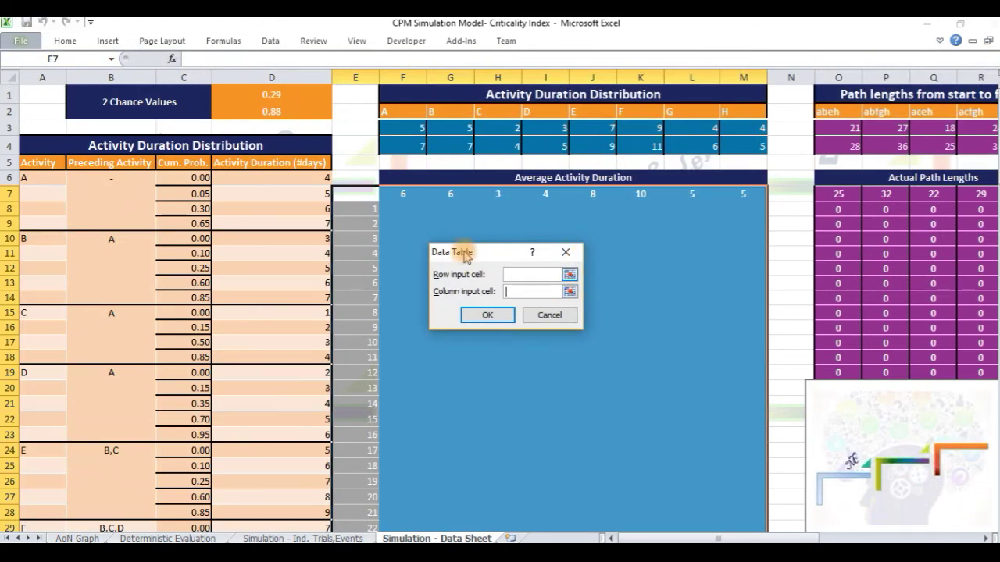
left_click(487, 316)
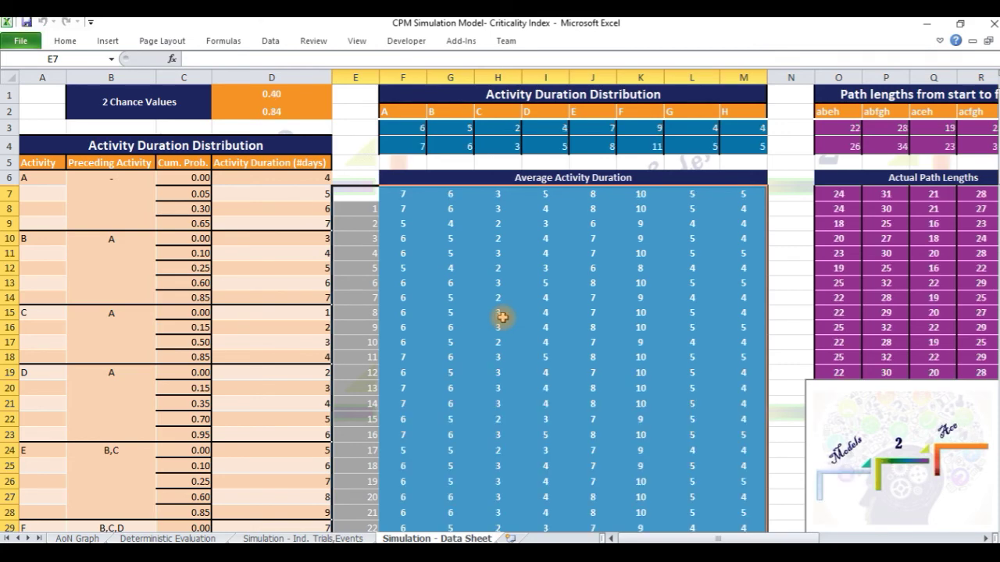
Check the simulated durations of activity A down to the last trial in row 106 and return to the top of column F.
left_click(401, 327)
key("ctrl+Down")
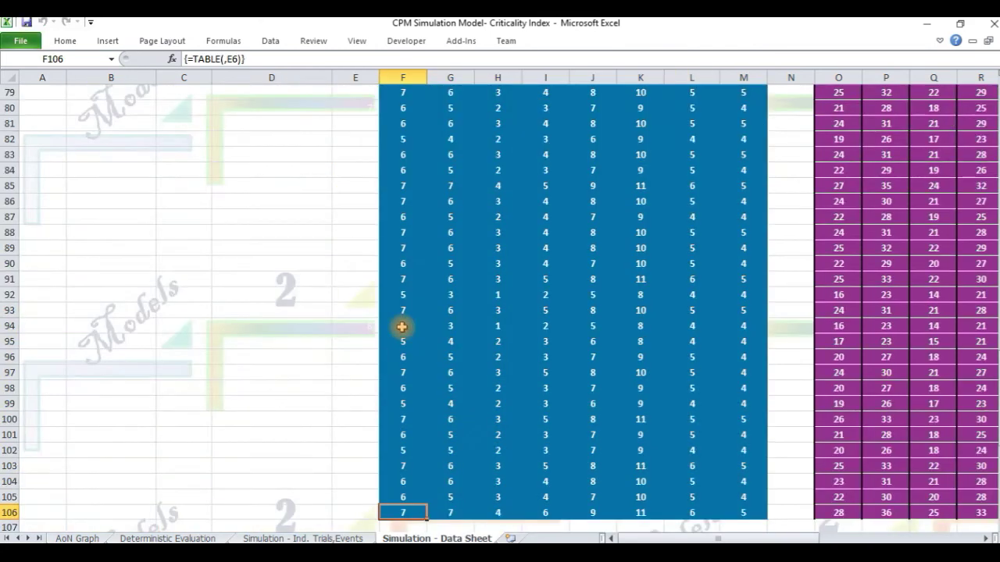
key("ctrl+Up")
key("ctrl+Up")
key("ctrl+Up")
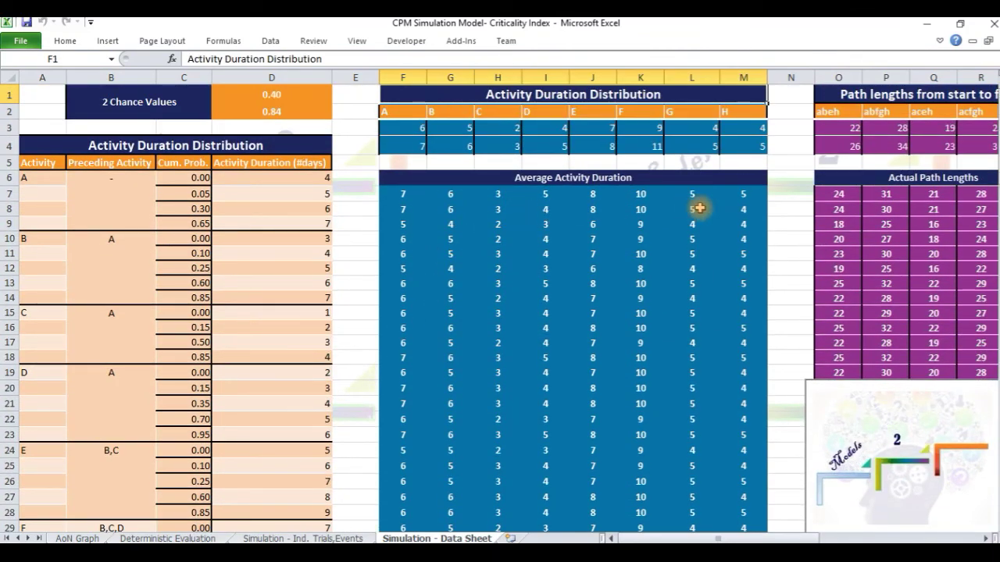
Look across the first row of actual path lengths, from O7 to the end of the block.
left_click(834, 194)
key("Right")
key("Right")
key("Right")
key("Right")
key("Right")
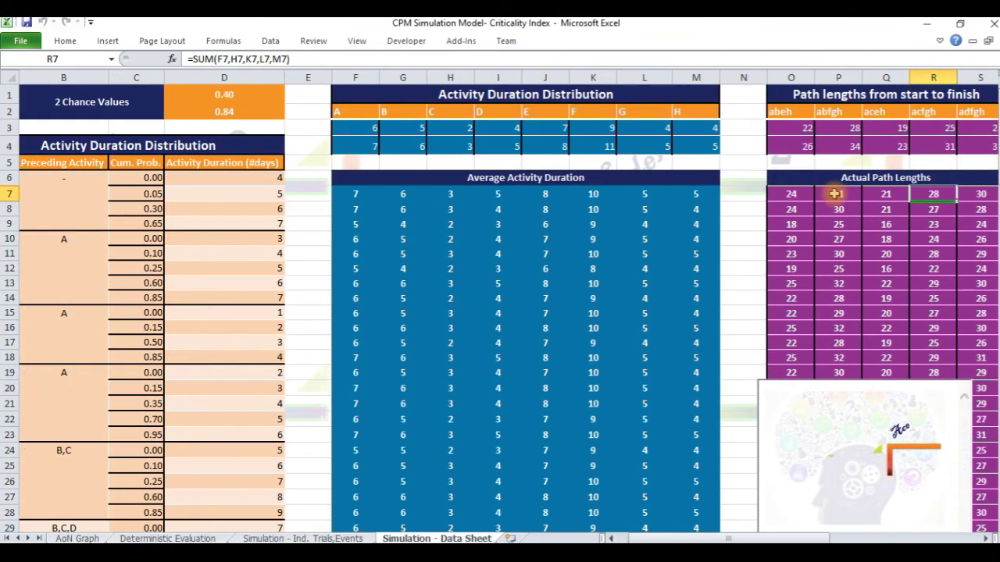
Review the activity headings A to H in row 2 together with their average durations in F7:M7.
left_click(268, 109)
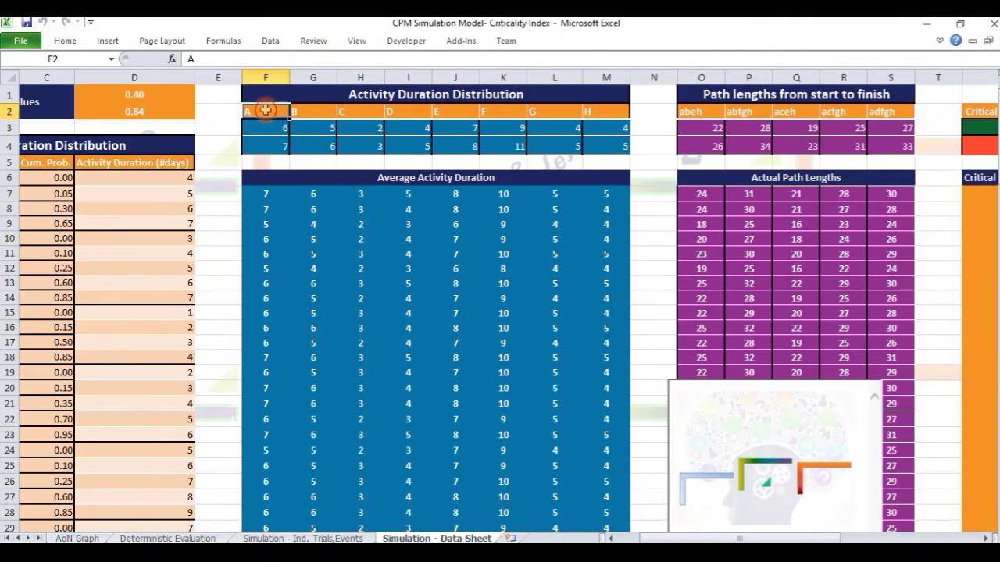
left_click(591, 111, "shift")
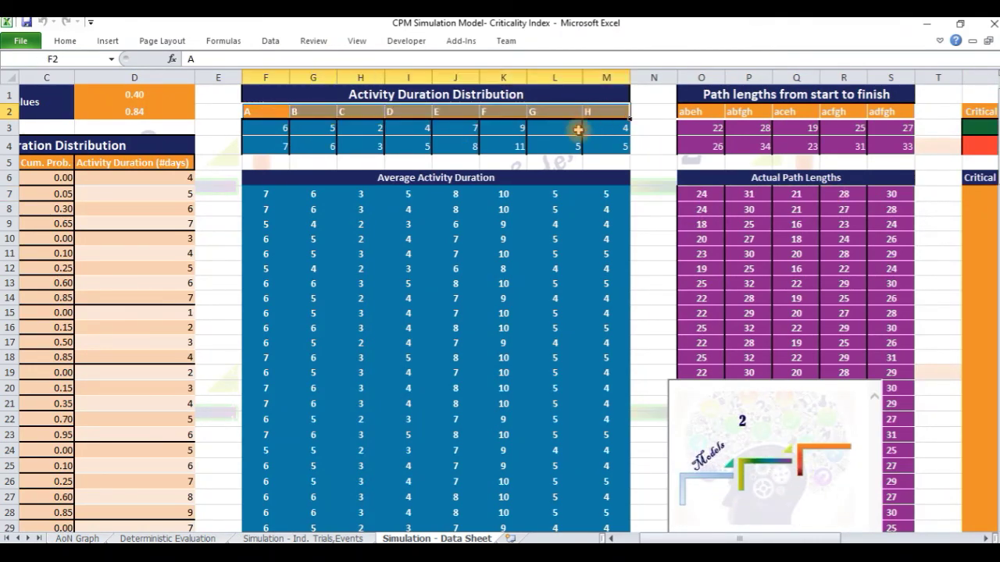
left_click(260, 193)
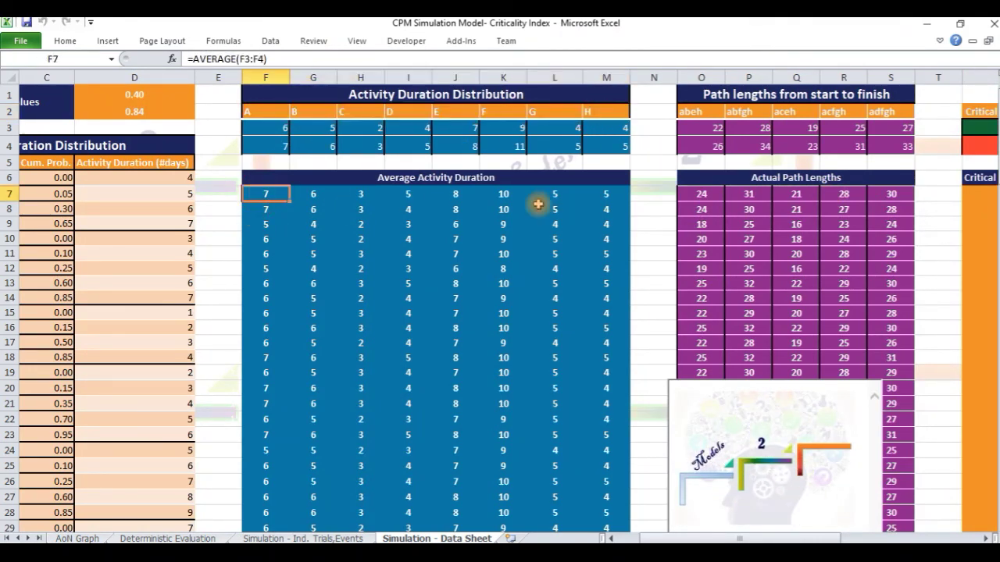
left_click(599, 193, "shift")
Examine how the row 7 formulas from O7 to S7 sum the average activity durations for each path.
left_click(692, 193)
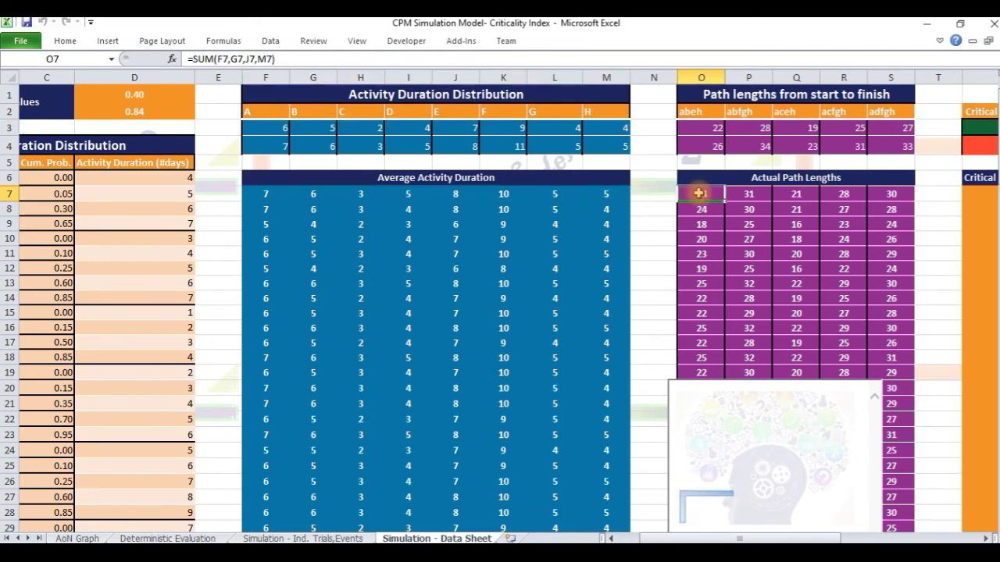
left_click(297, 59)
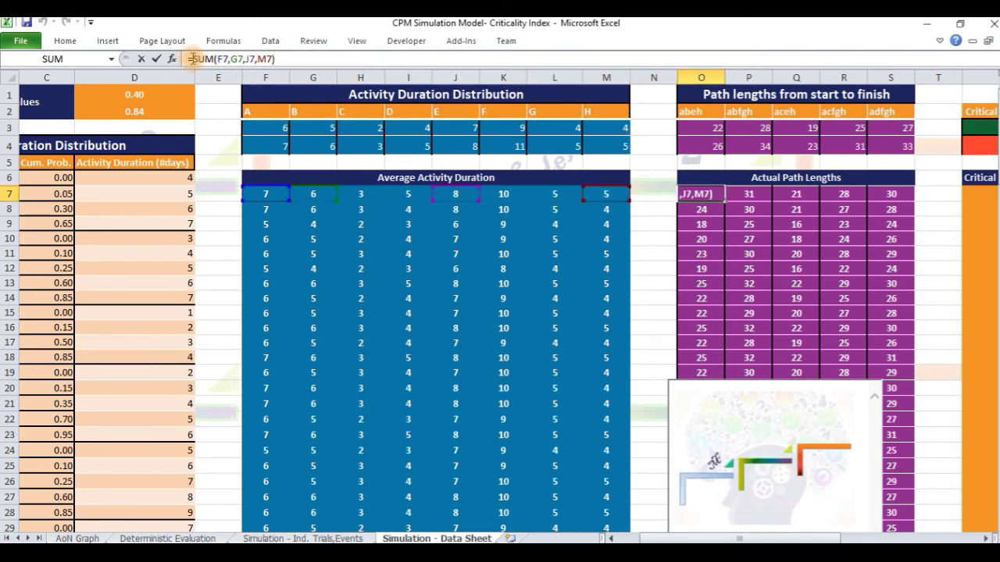
key("Escape")
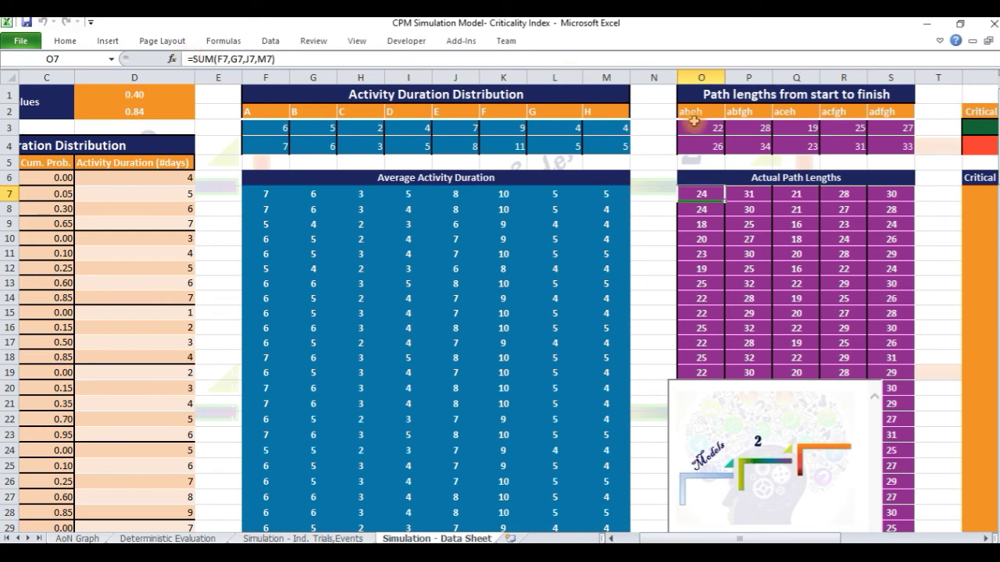
key("Right")
key("Right")
key("Right")
key("Right")
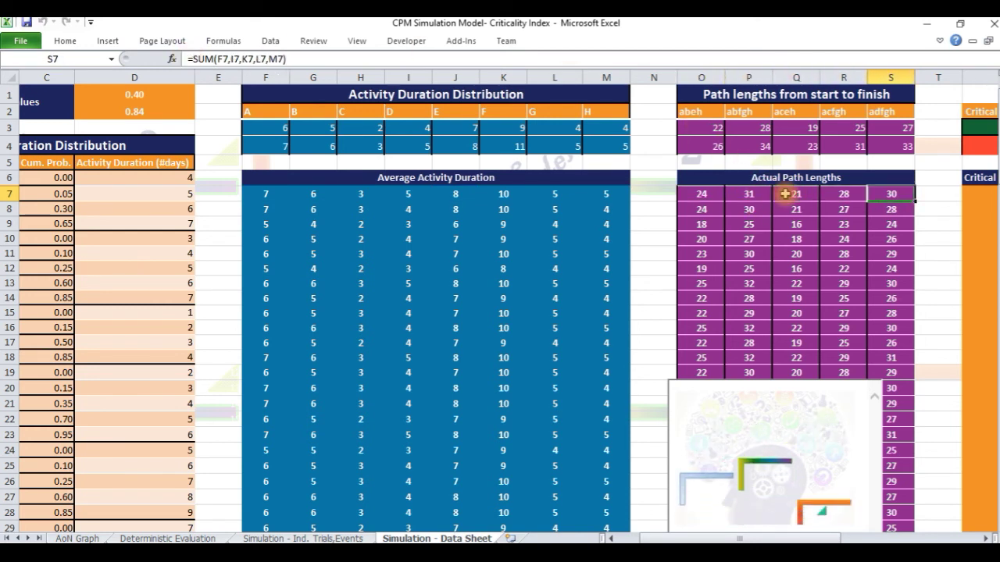
Examine the critical path length formula in U7 and the path lengths O7:S7 that it refers to.
key("Right")
key("Right")
key("Right")
key("Right")
key("Right")
key("Right")
key("Right")
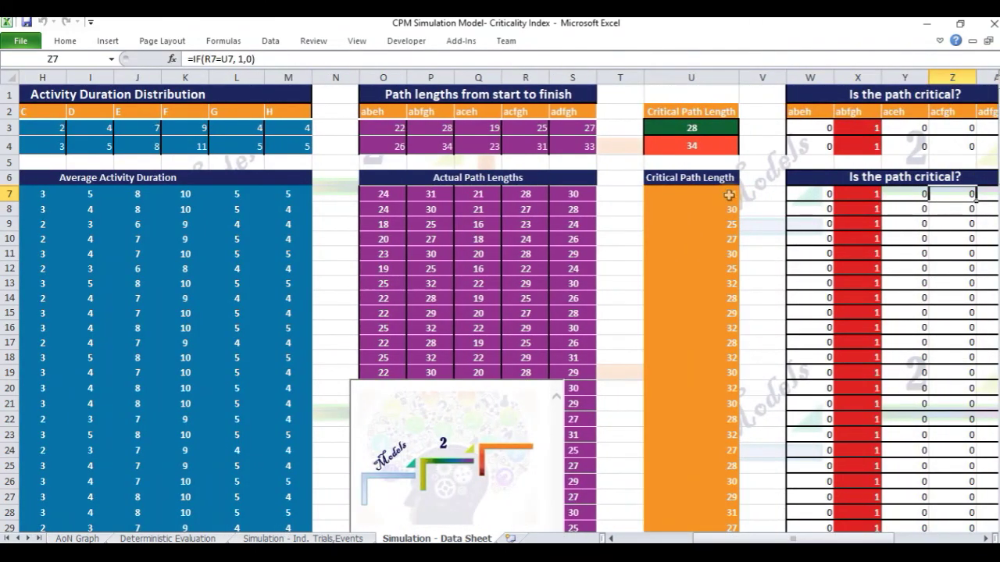
left_click(729, 196)
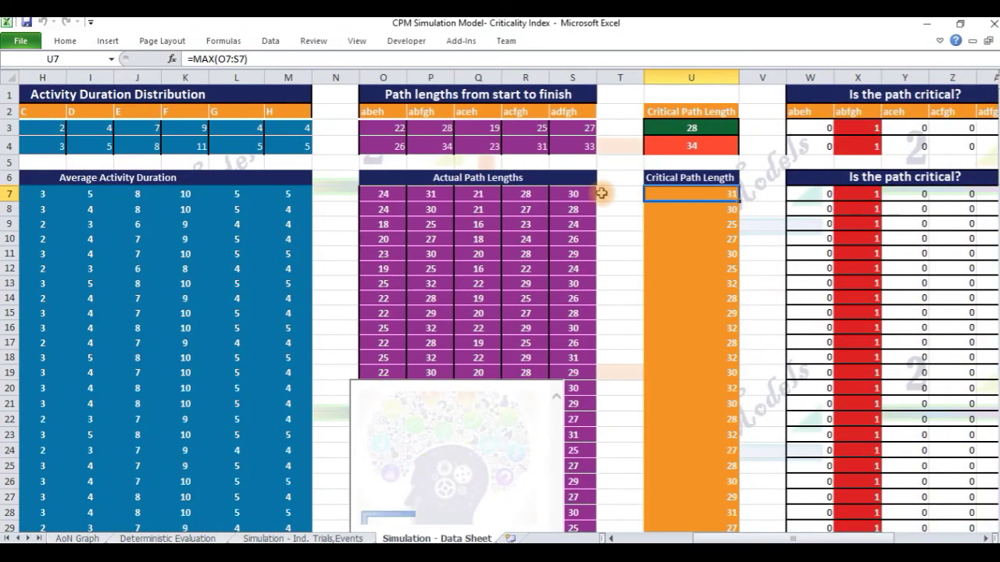
left_click(276, 60)
left_click_drag(277, 60, 217, 59)
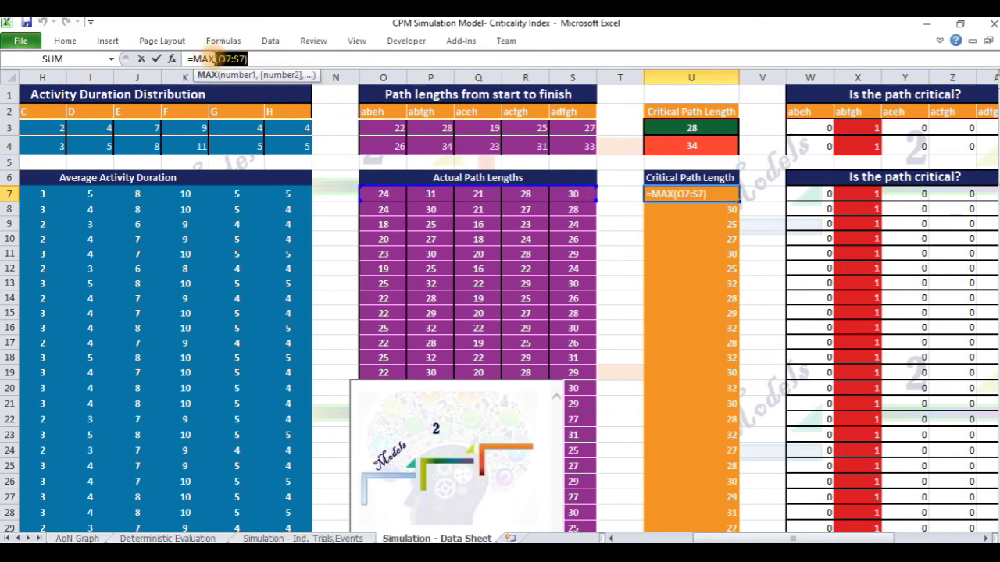
key("Escape")
left_click_drag(383, 194, 574, 193)
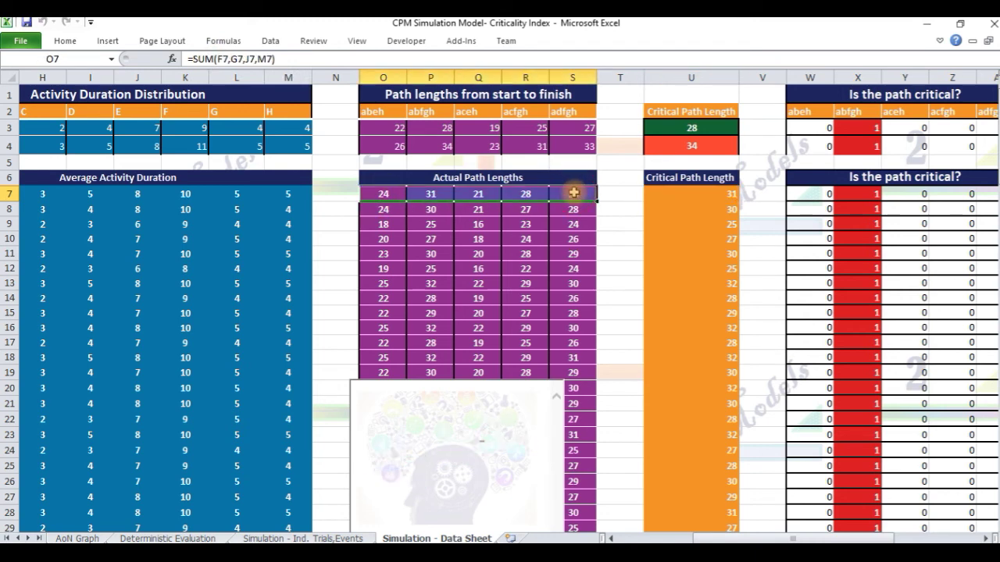
Review the path criticality checks in row 7, comparing the abfgh path length in P7 with U7 and its flag in X7.
left_click(820, 195)
key("shift+Right")
key("shift+Right")
left_click_drag(822, 195, 953, 195)
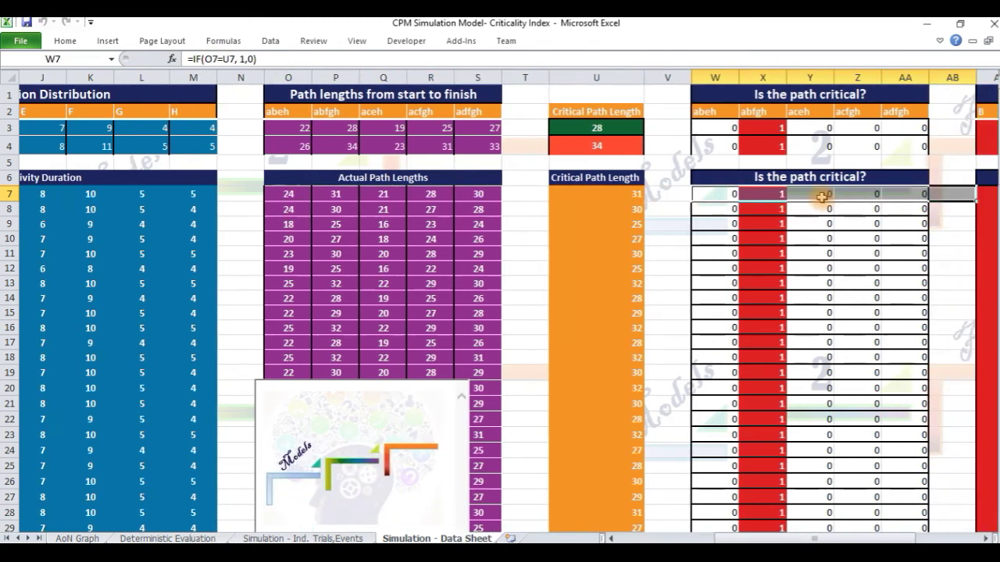
left_click(735, 193)
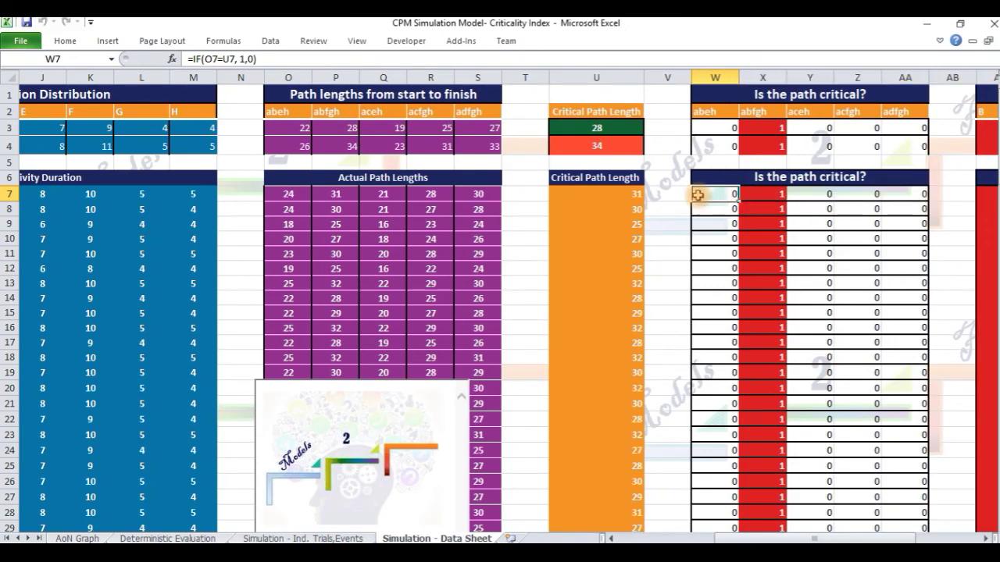
left_click(622, 194)
left_click(330, 195)
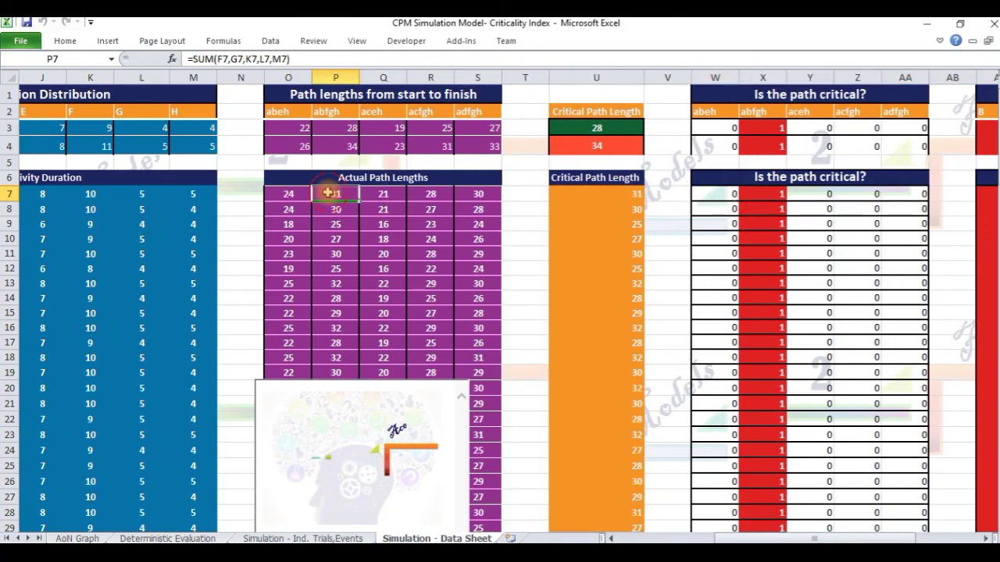
left_click(756, 195)
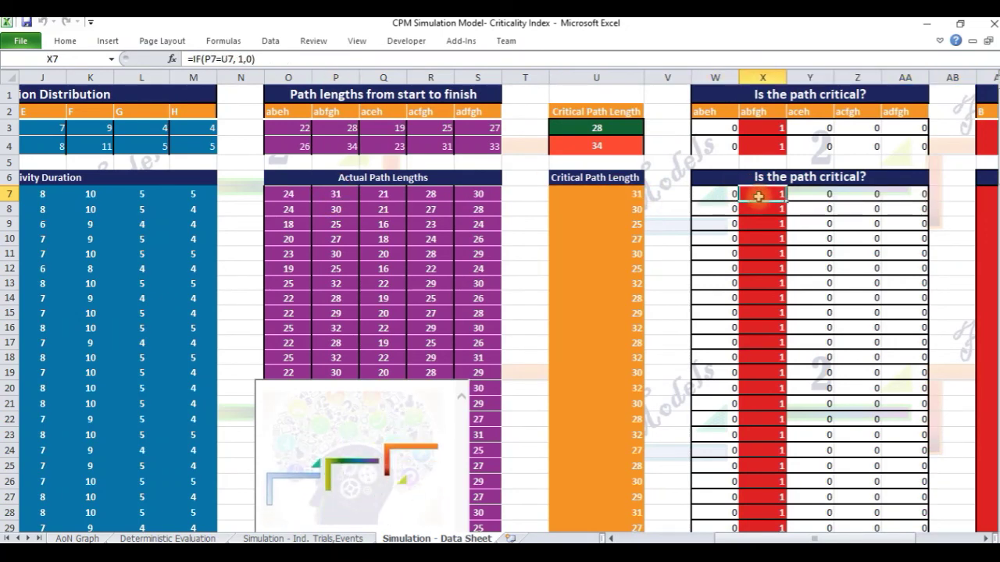
Examine the row 7 flags showing whether activities B to G lie on the critical path, along with their headings in AC2:AH2.
key("Right")
key("Right")
key("Right")
key("Right")
key("Right")
key("Right")
key("Right")
key("Right")
key("Right")
key("Right")
key("Right")
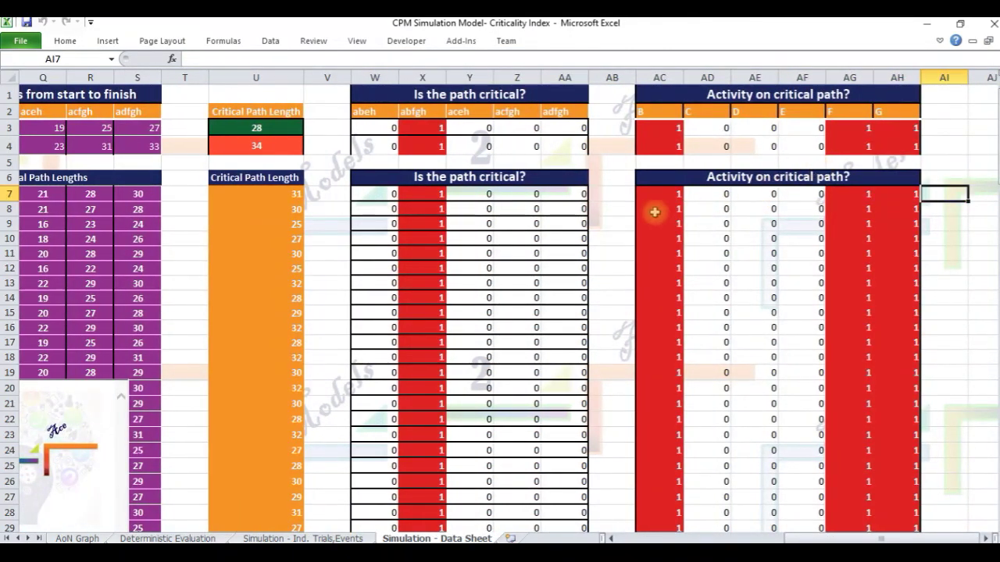
left_click(655, 194)
left_click(903, 198, "shift")
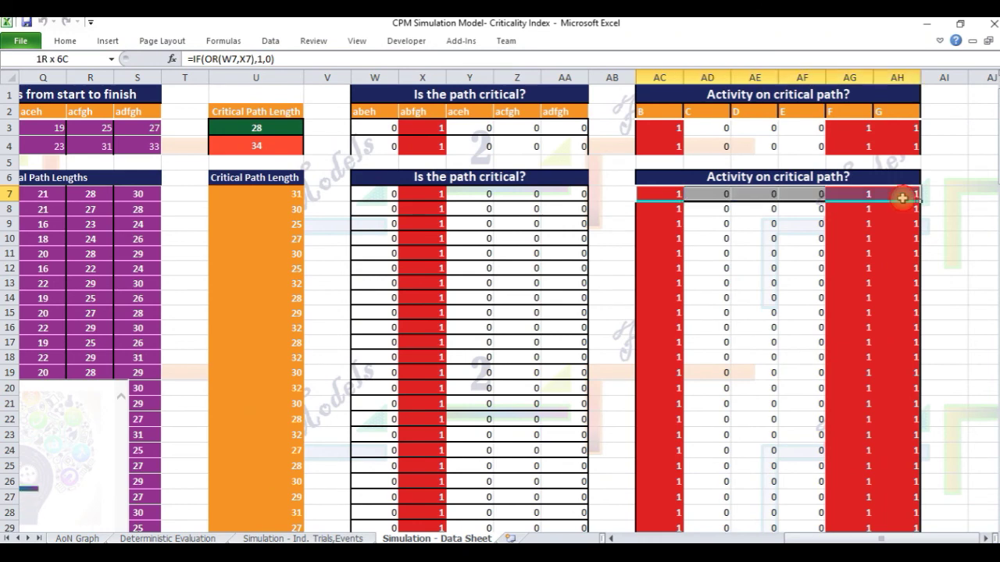
left_click(659, 111)
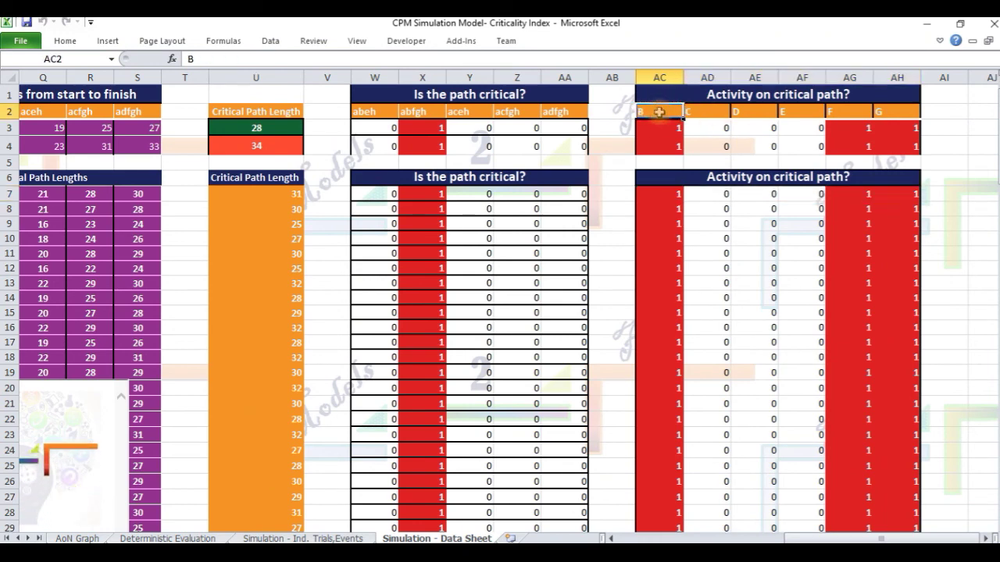
left_click(886, 113, "shift")
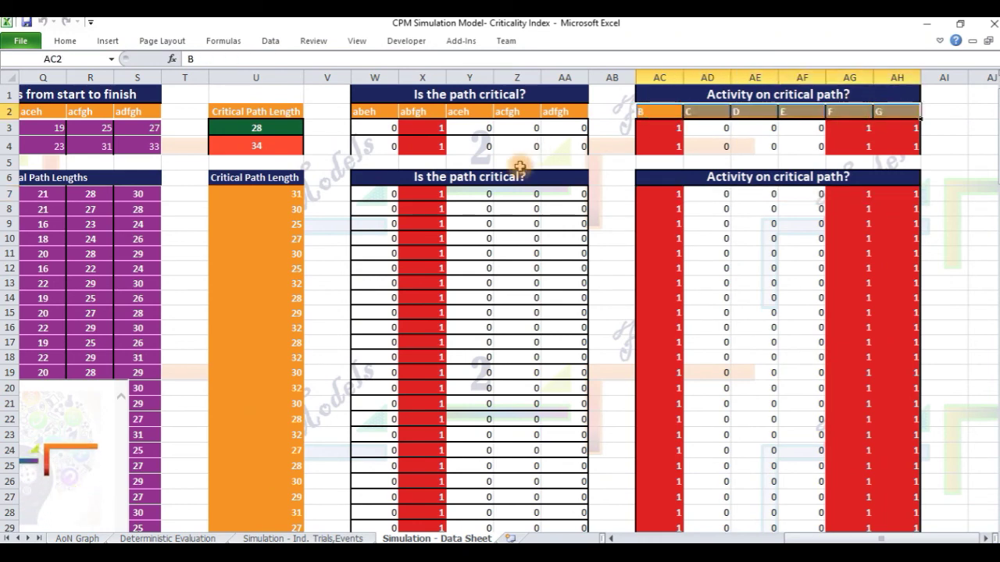
Go down from W7 past the last trial row to the criticality index tables and charts.
left_click(365, 194)
key("ctrl+Down")
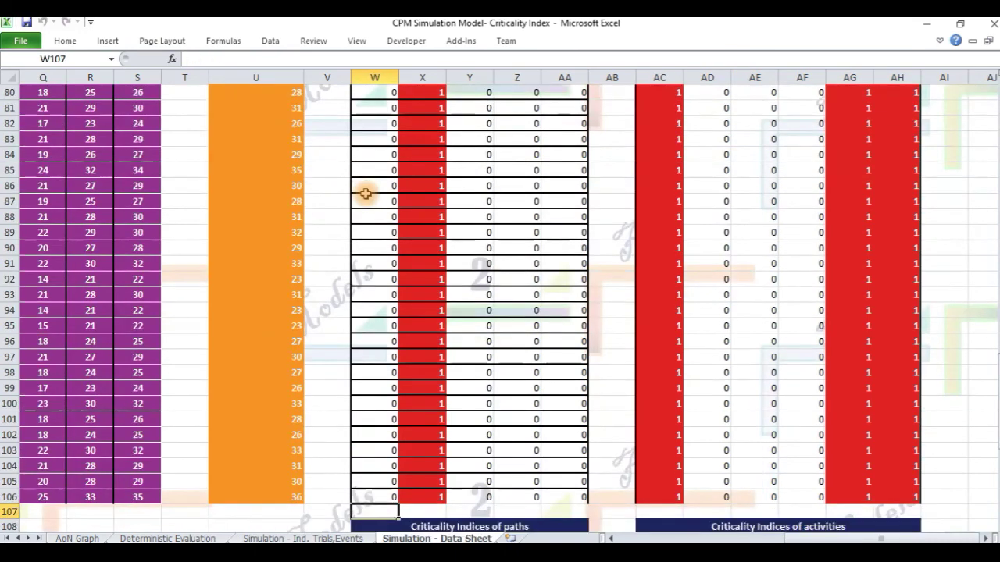
key("Down")
key("Down")
key("Down")
key("Down")
key("Down")
key("Down")
key("Down")
key("Down")
key("Down")
key("Down")
key("Down")
key("Down")
key("Down")
key("Down")
key("Down")
key("Down")
key("Down")
key("Down")
key("Down")
key("Down")
key("Down")
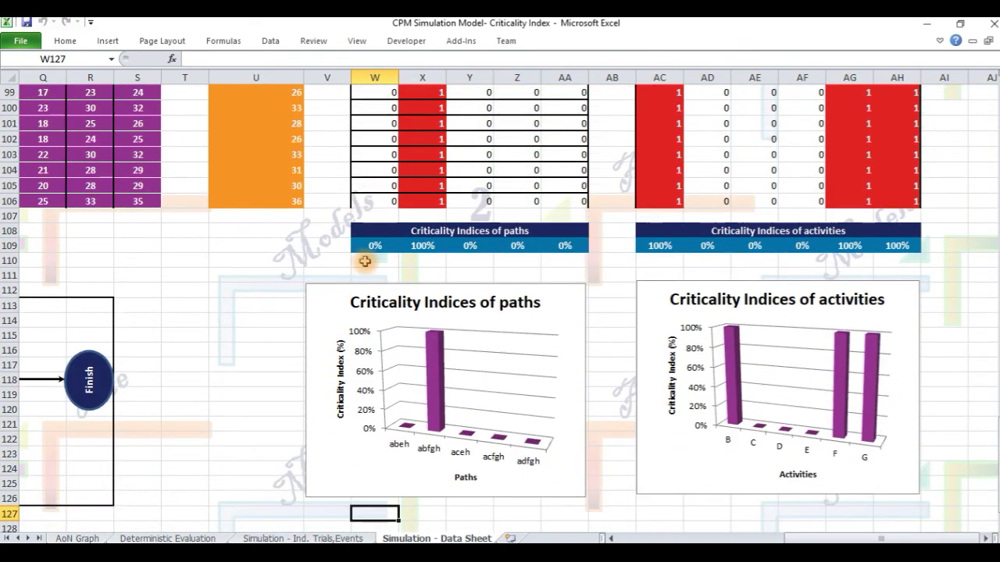
Examine the criticality index formulas of the five paths in W109:AA109 and their table heading.
left_click(374, 248)
left_click(418, 246)
left_click(458, 247)
left_click(528, 246)
left_click(559, 244)
left_click(386, 231, "shift")
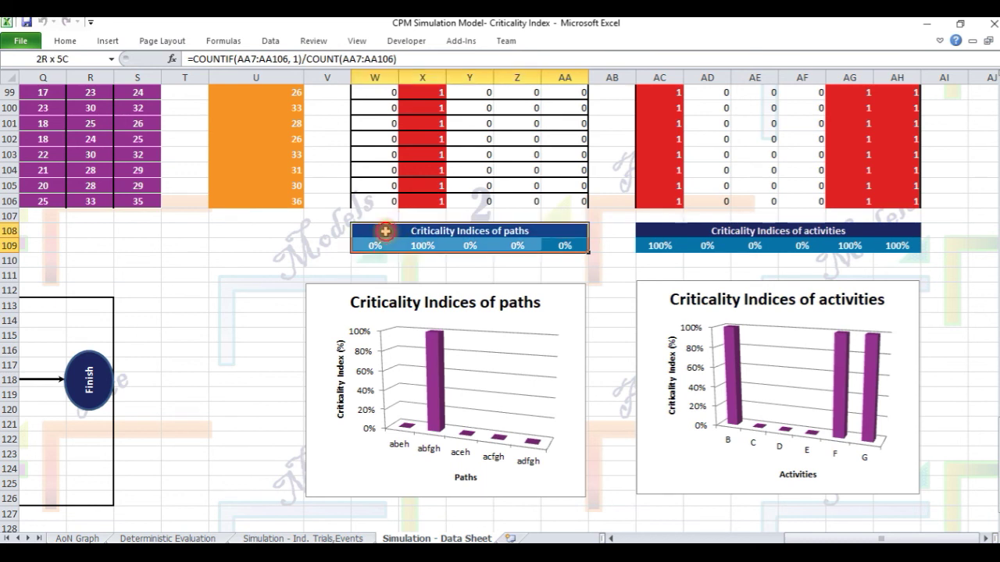
Examine the criticality index formulas of activities B to G in AC109:AH109 and their table heading.
left_click(658, 247)
key("Right")
key("Right")
key("Right")
key("Right")
key("Right")
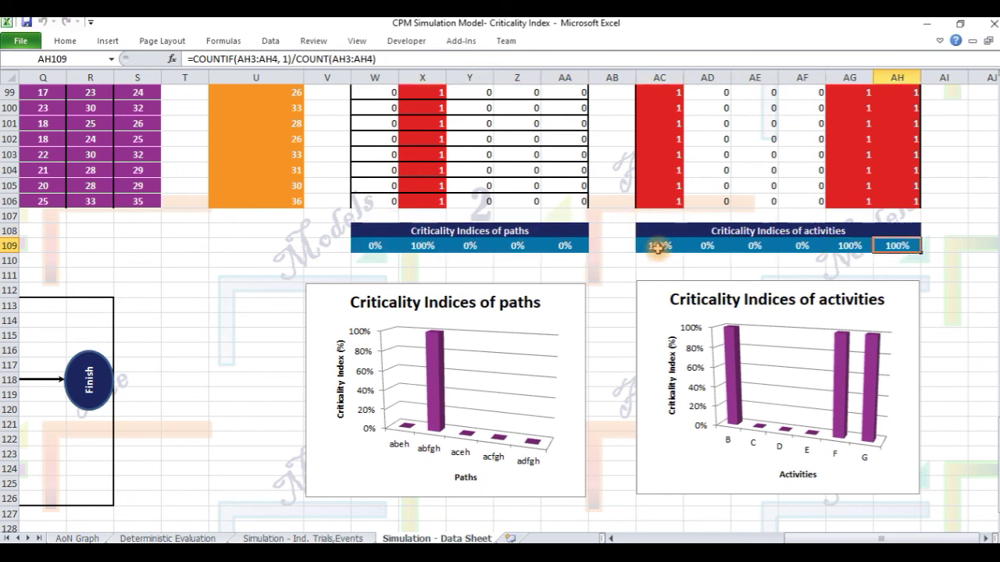
left_click(641, 231, "shift")
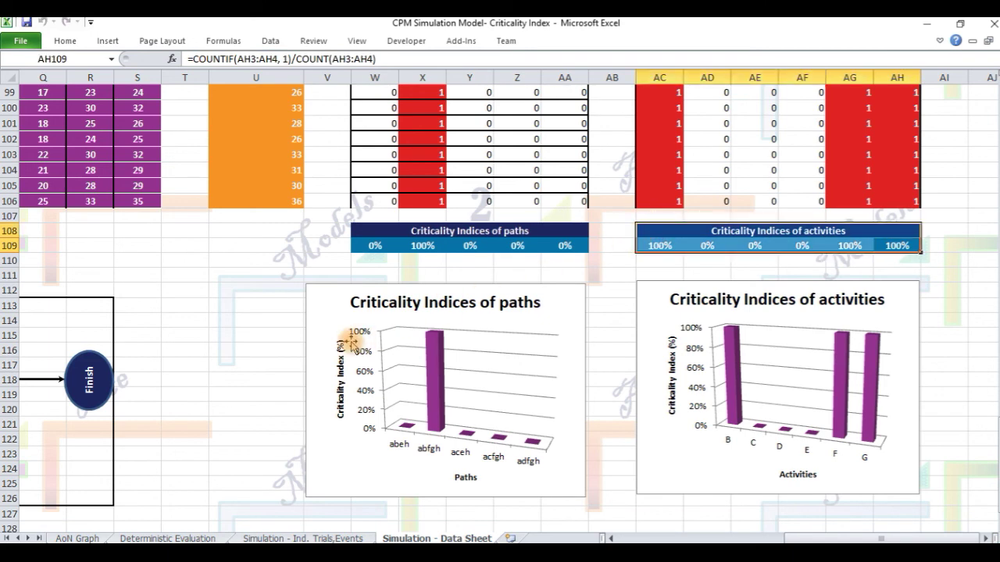
Open the data series definition of the Criticality Indices of paths chart.
right_click(320, 315)
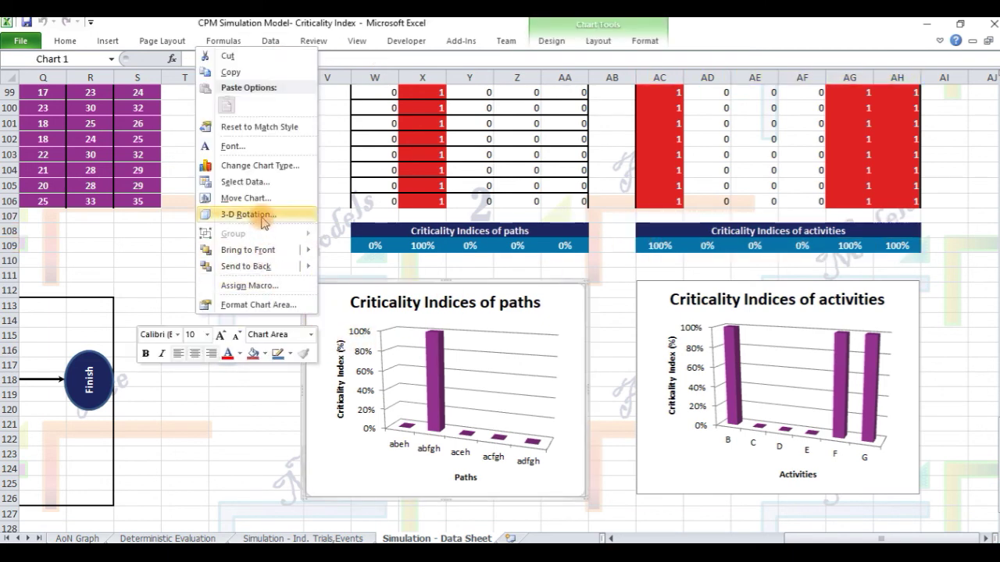
left_click(250, 182)
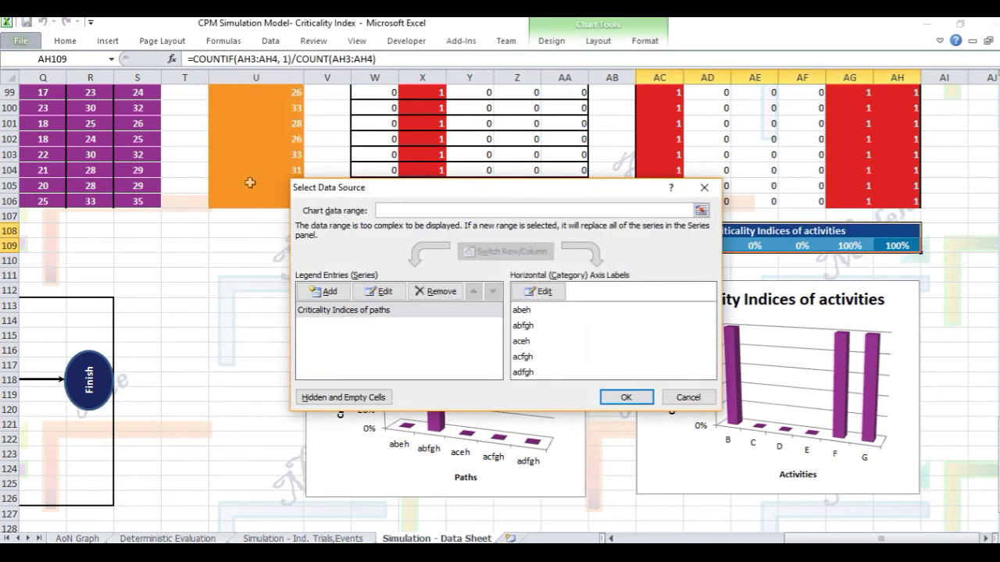
left_click(382, 292)
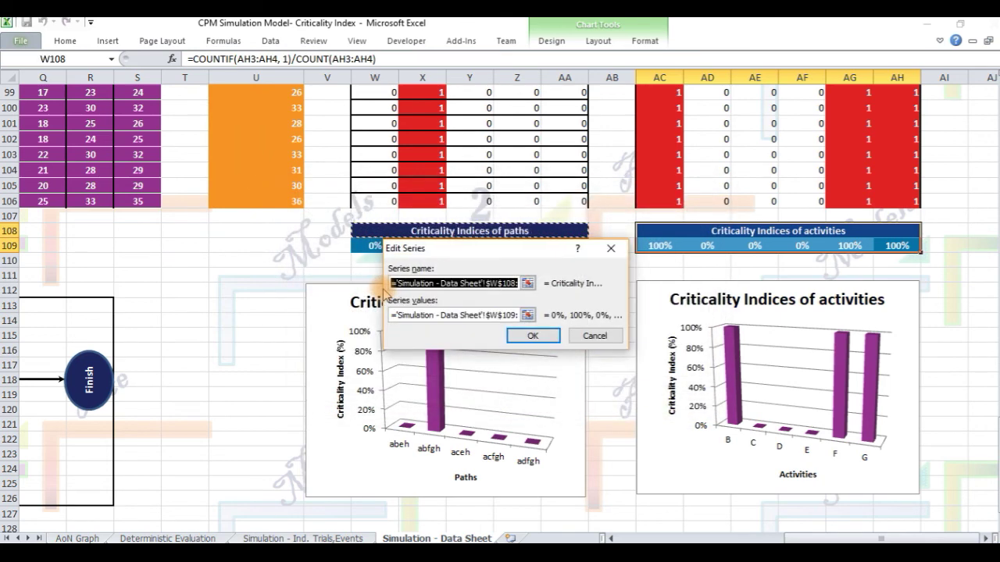